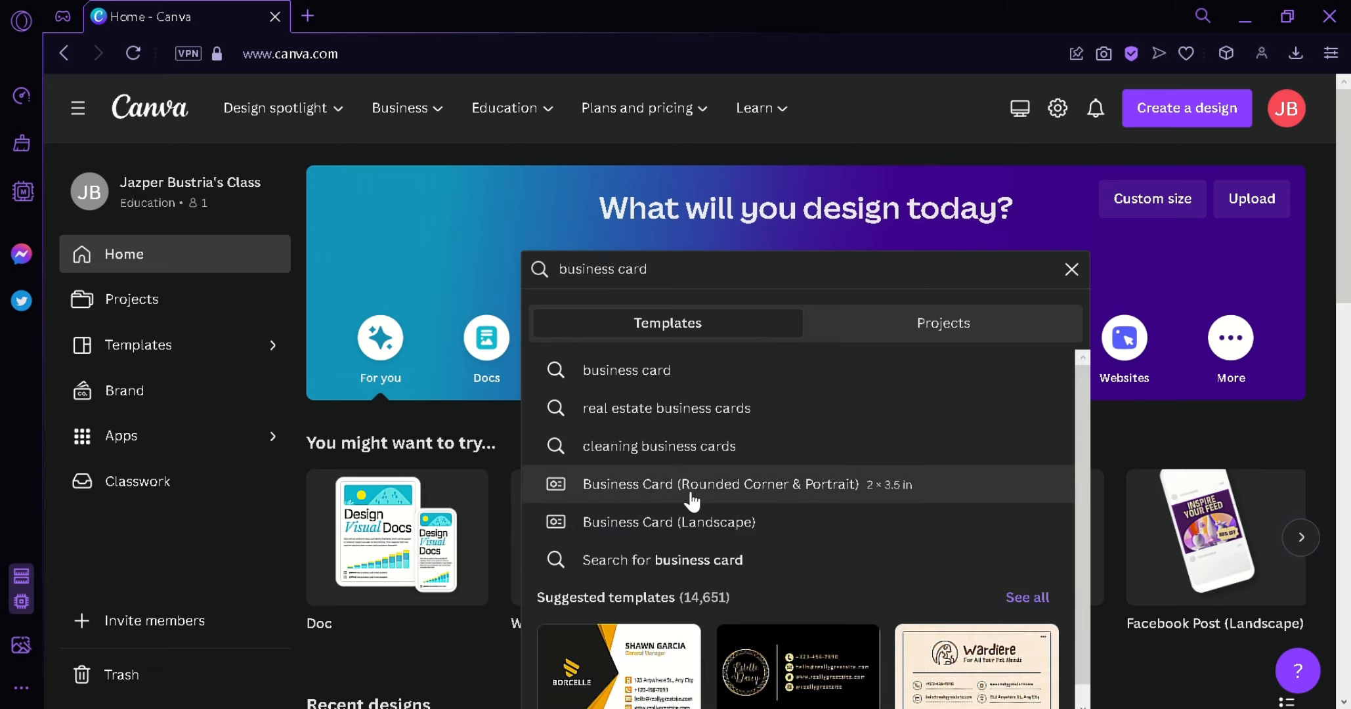
- Search 'business card' on Home and open the Business Card (Landscape) 8.5 × 5 cm templates
left_click(692, 501)
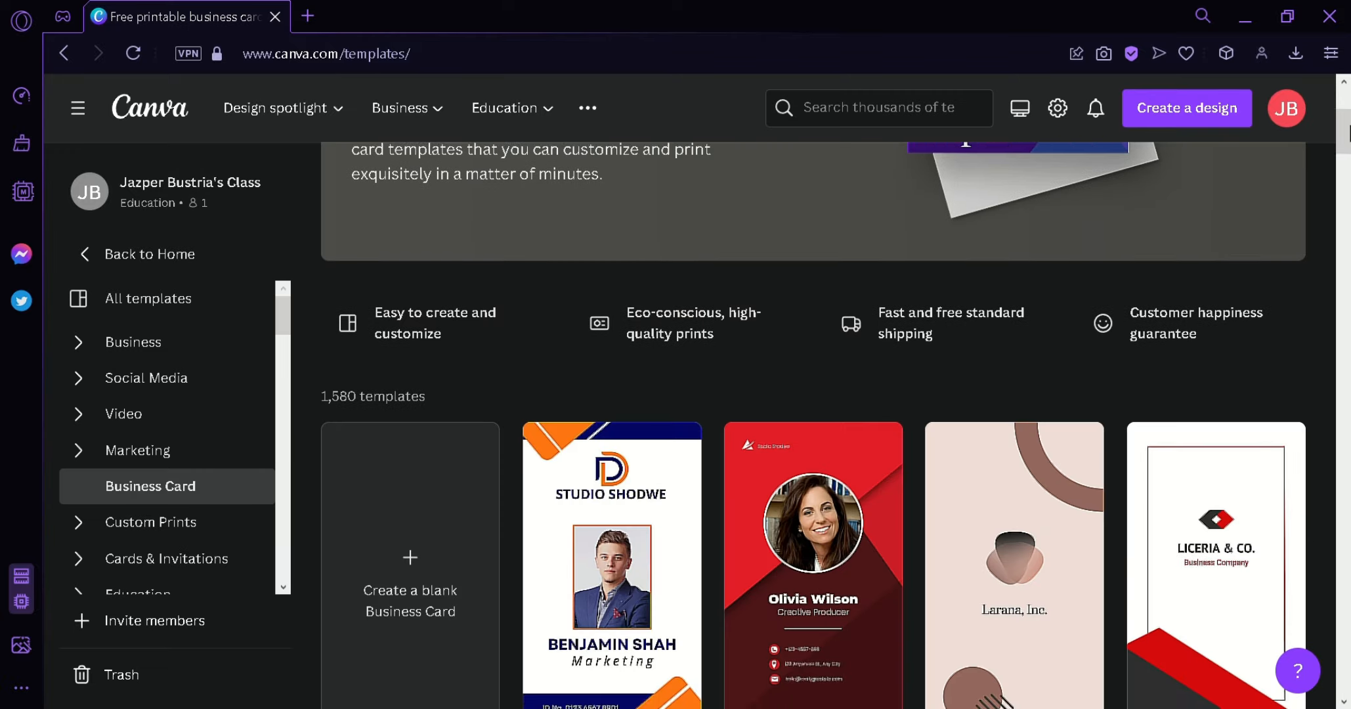
mouse_move(1350, 131)
left_mouse_down()
mouse_move(1348, 262)
mouse_move(1350, 107)
mouse_move(1349, 137)
left_mouse_up()
key("alt+Left")
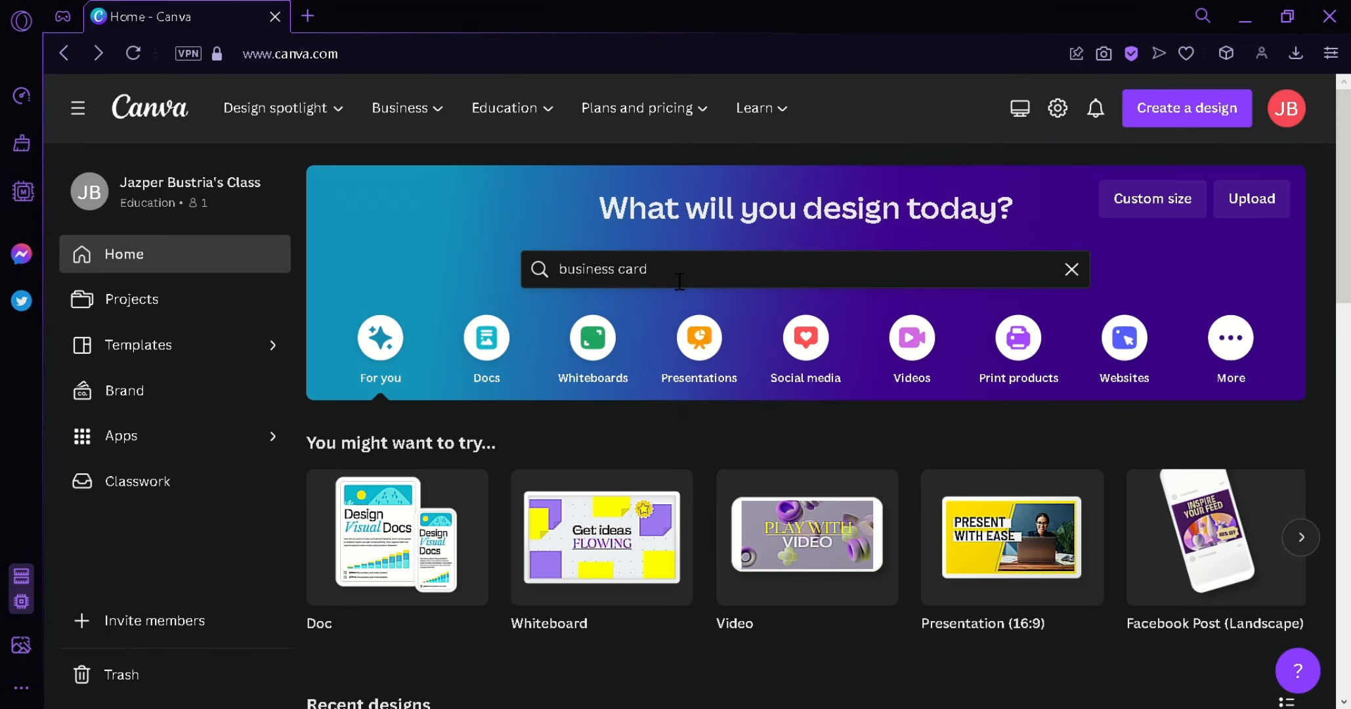
left_click(669, 269)
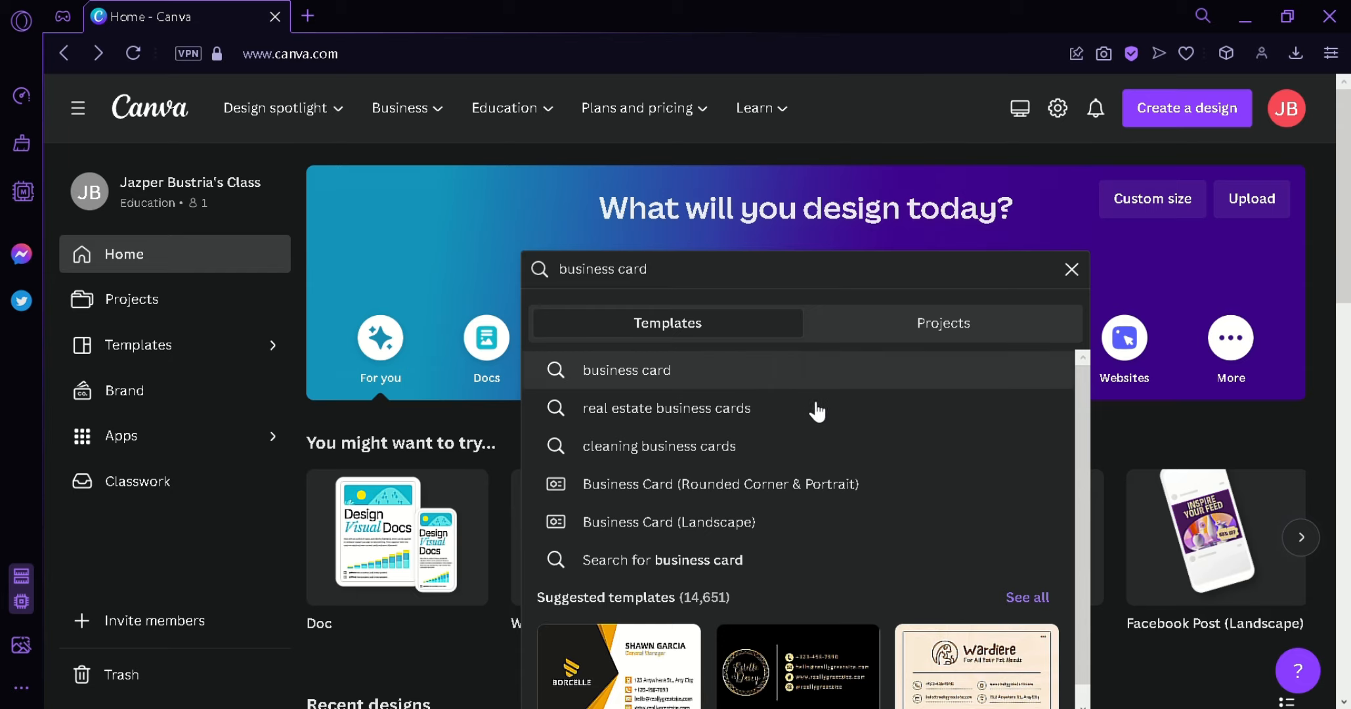
left_click(845, 523)
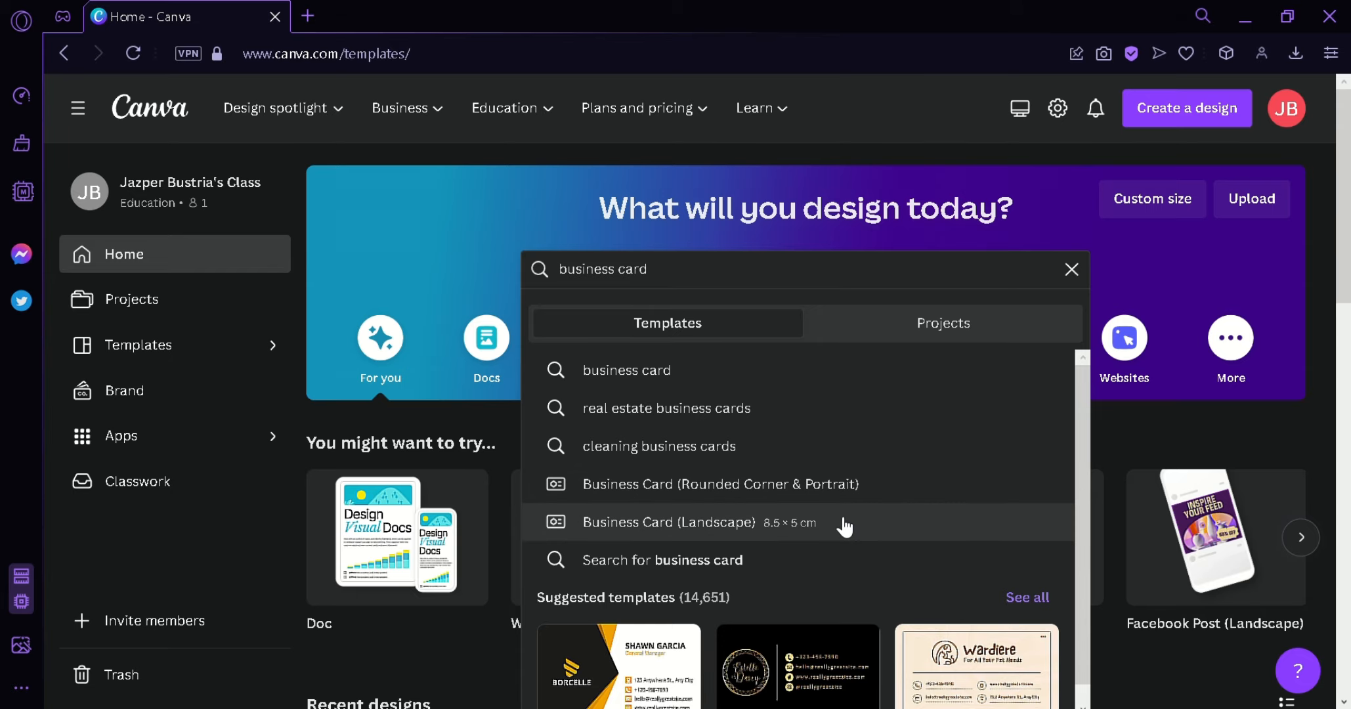
- Leave the landscape templates and open the Business Card (Rounded Corner & Portrait) templates
scroll(835, 425, "down", 2)
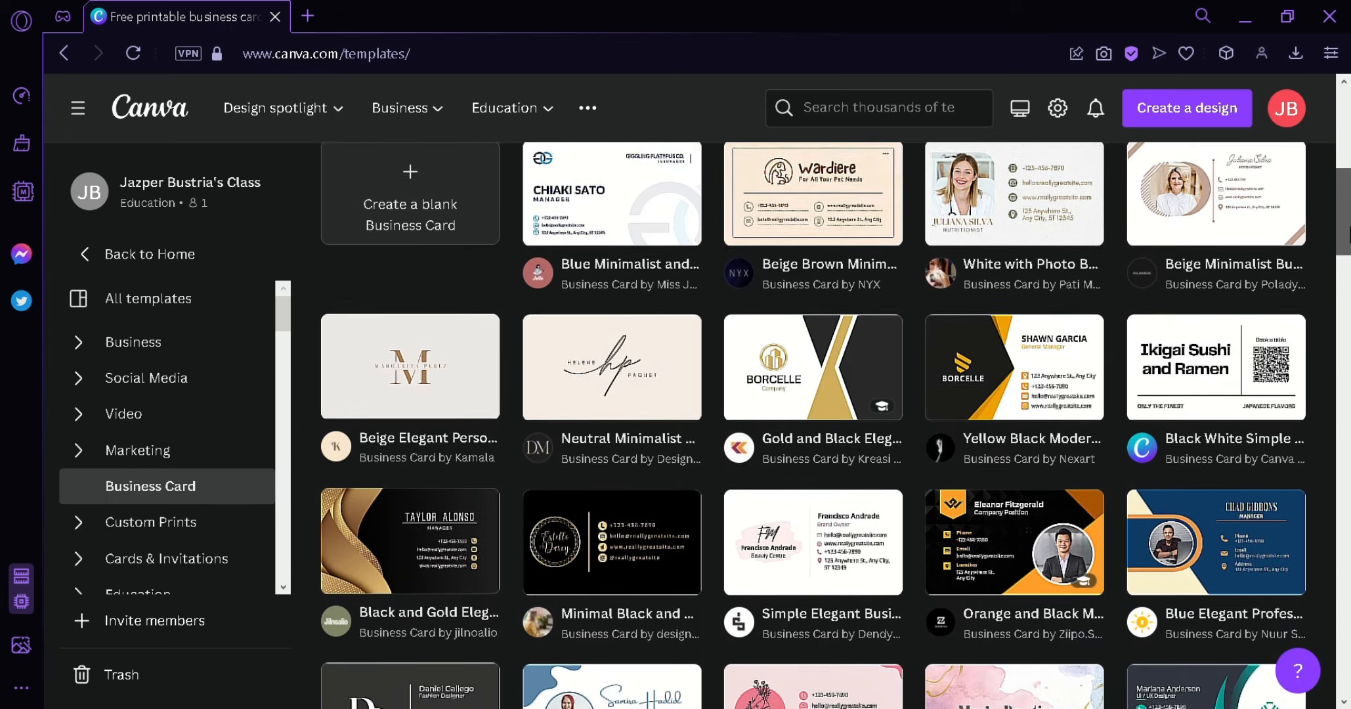
left_click_drag(1348, 236, 1346, 210)
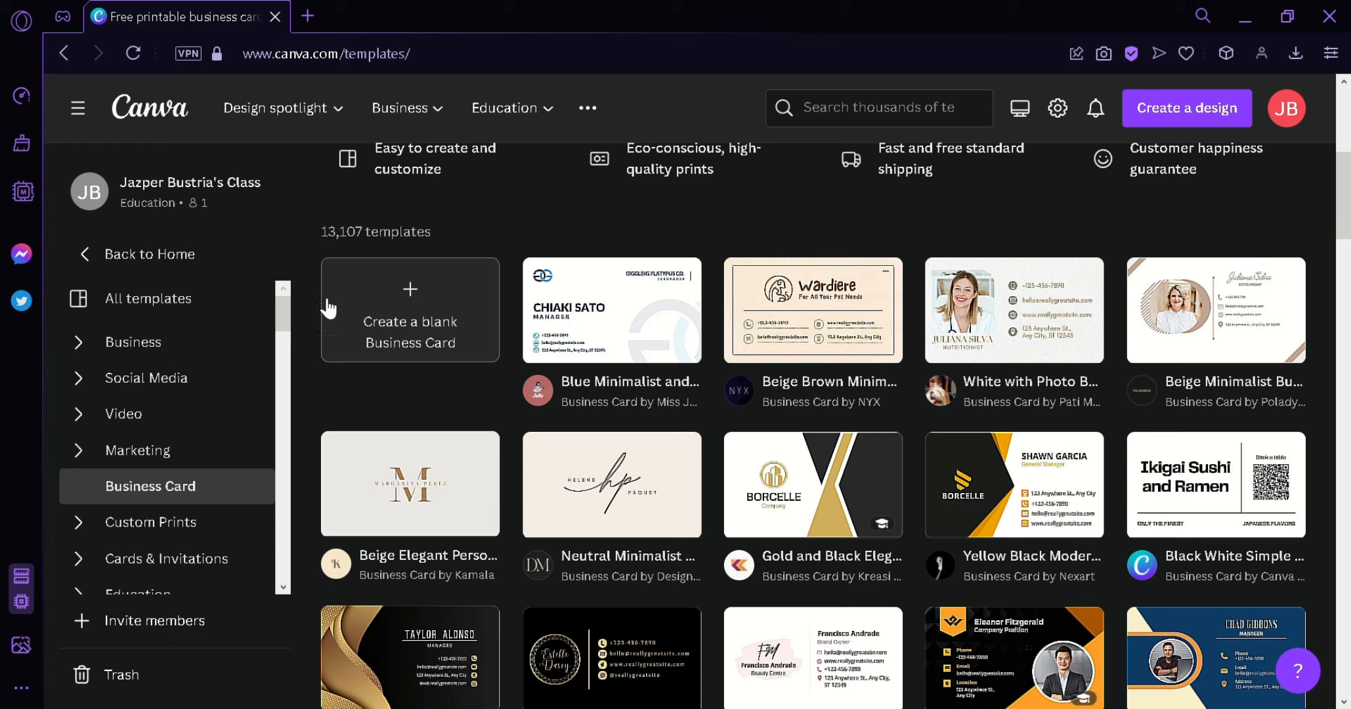
left_click(62, 55)
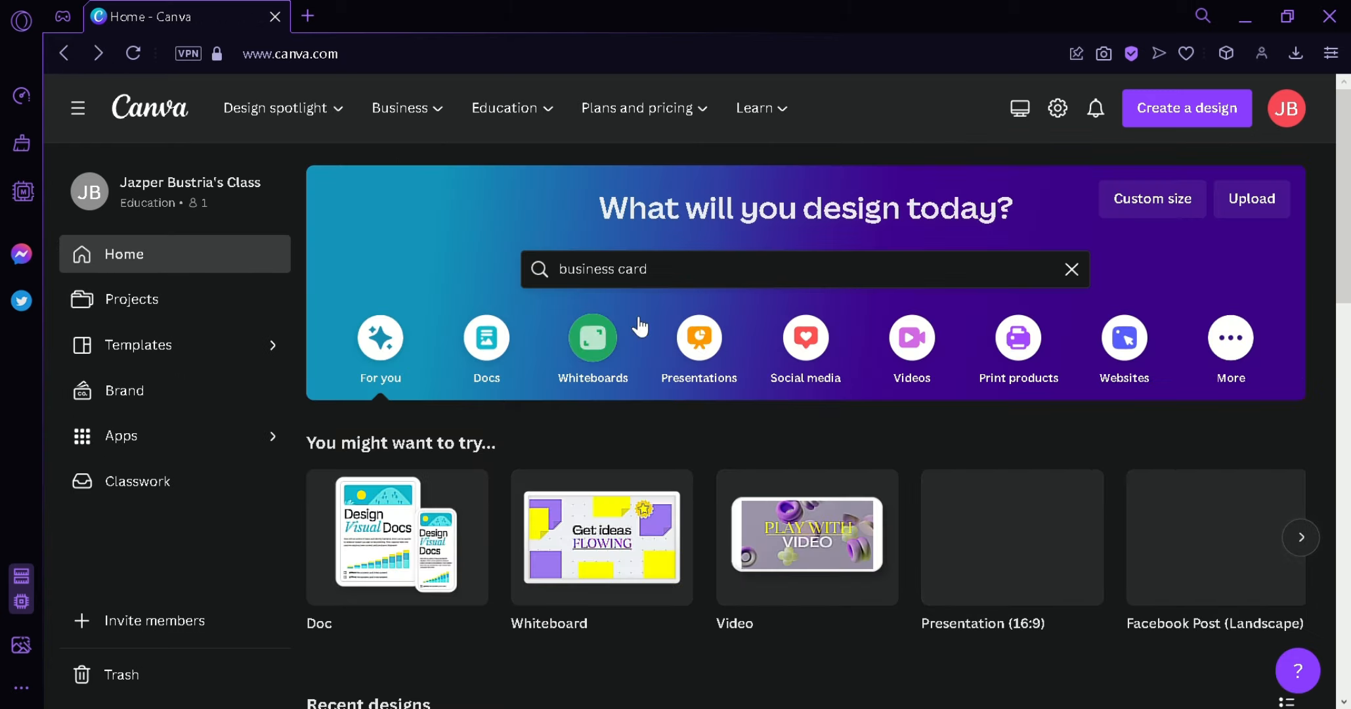
left_click(675, 282)
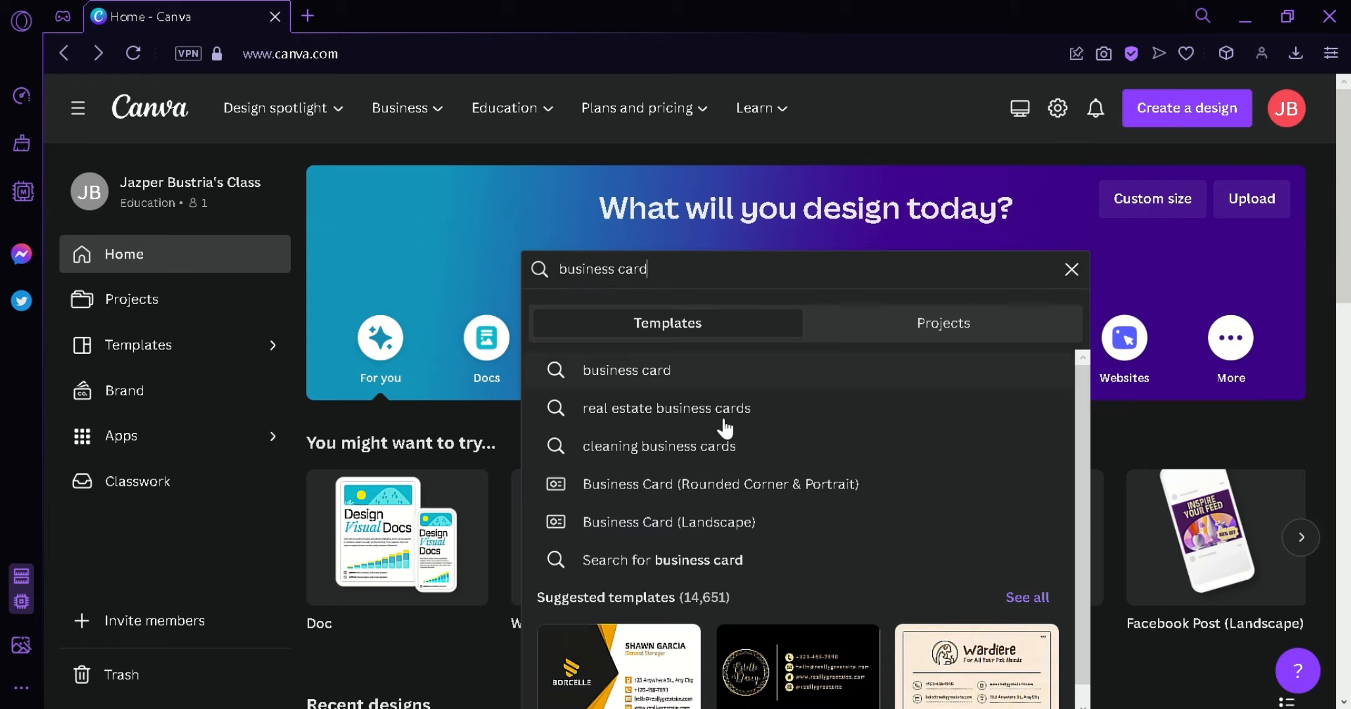
left_click(769, 503)
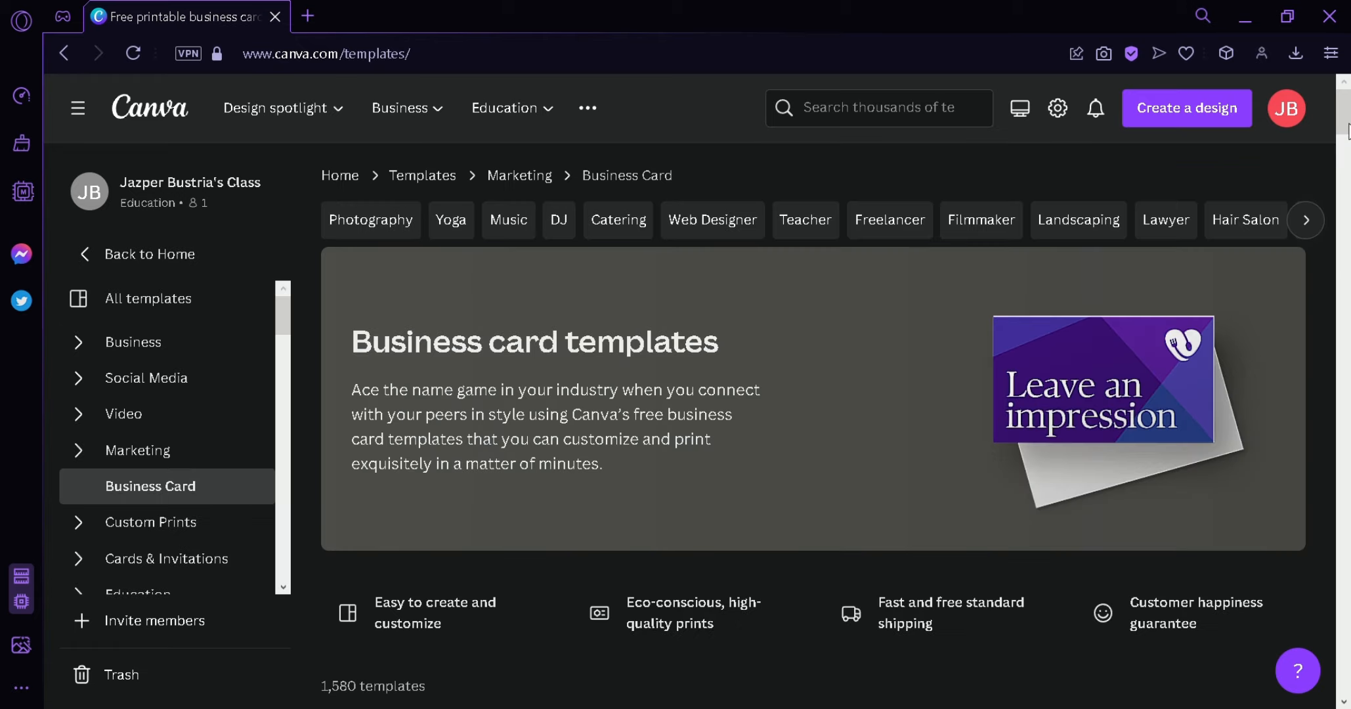
- Browse the portrait templates and create a blank 2 x 3.5 rounded-corner business card
scroll(1347, 131, "down", 8)
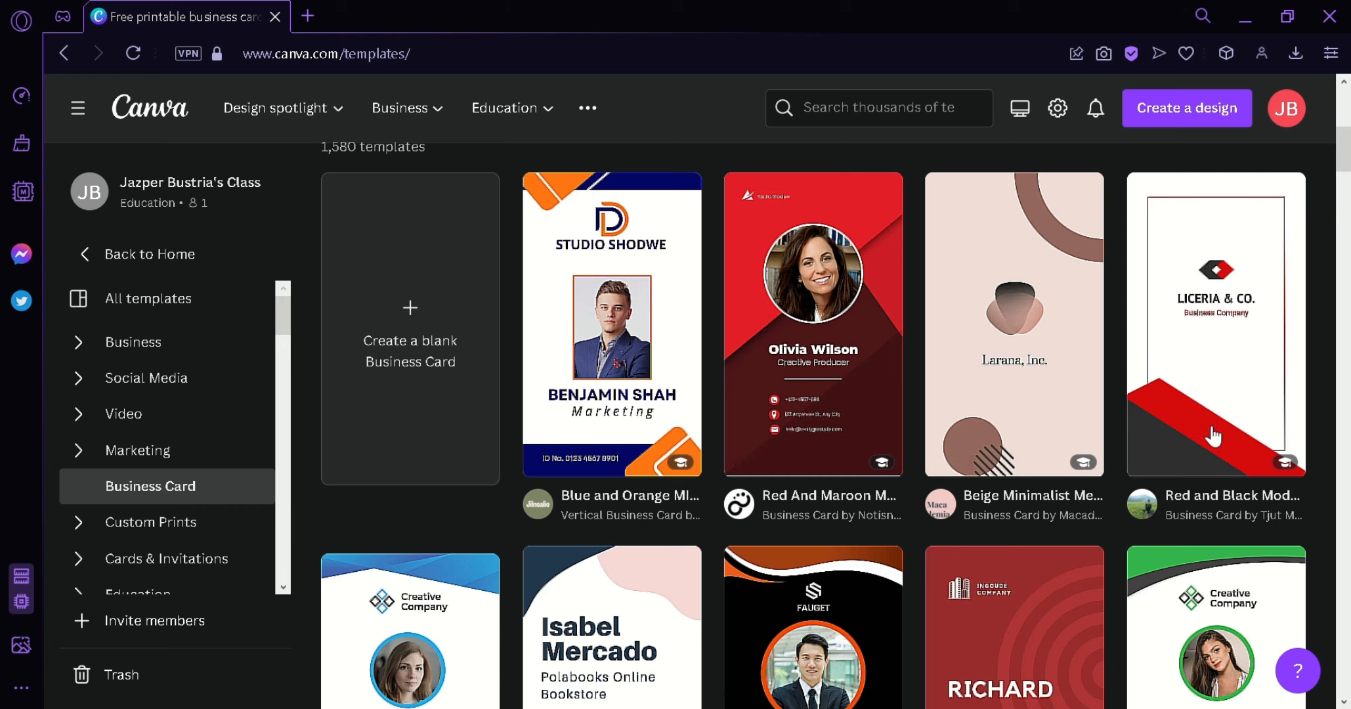
scroll(1309, 206, "down", 5)
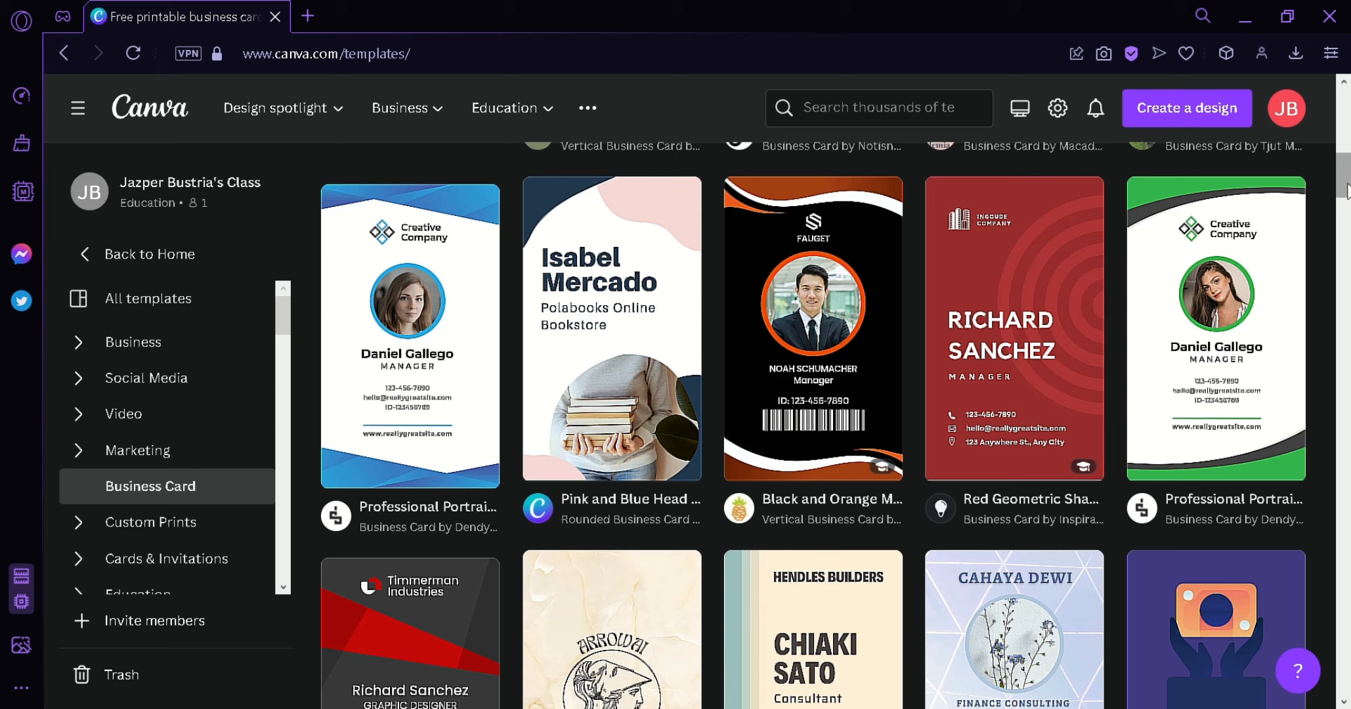
left_click_drag(1347, 190, 1348, 163)
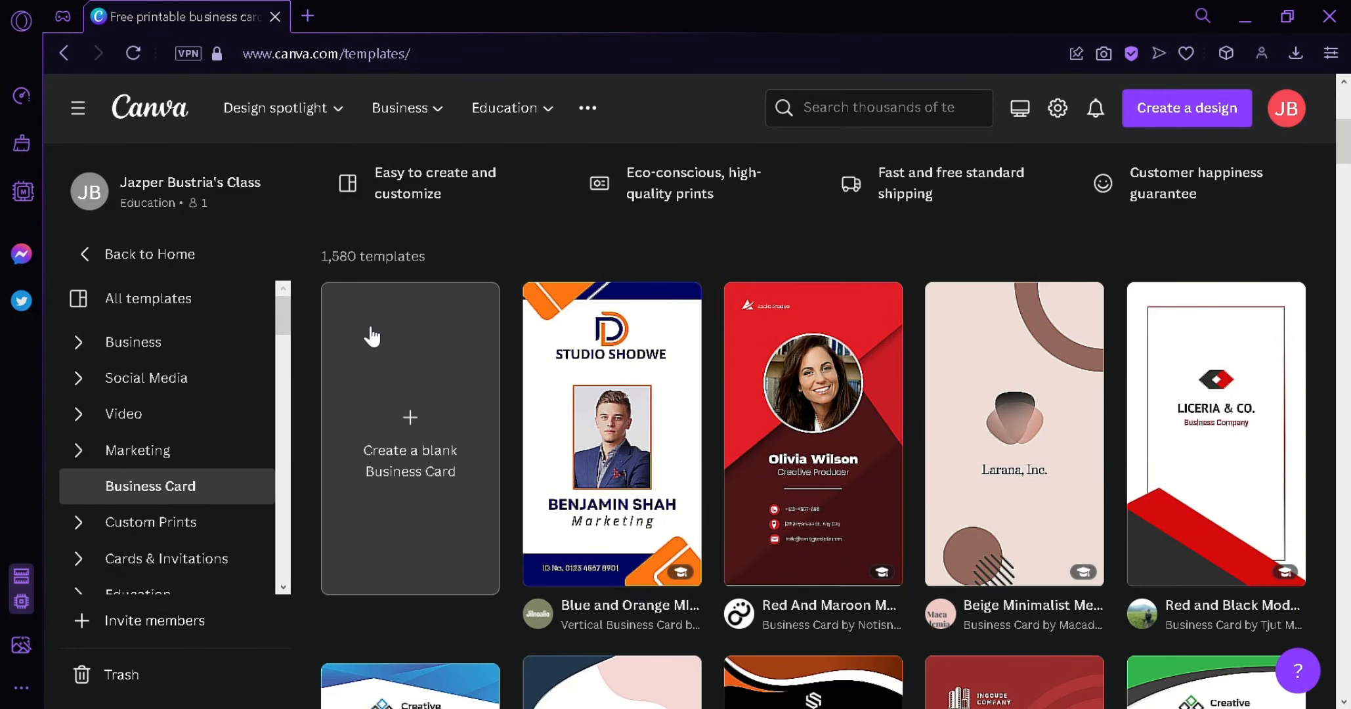
left_click(422, 398)
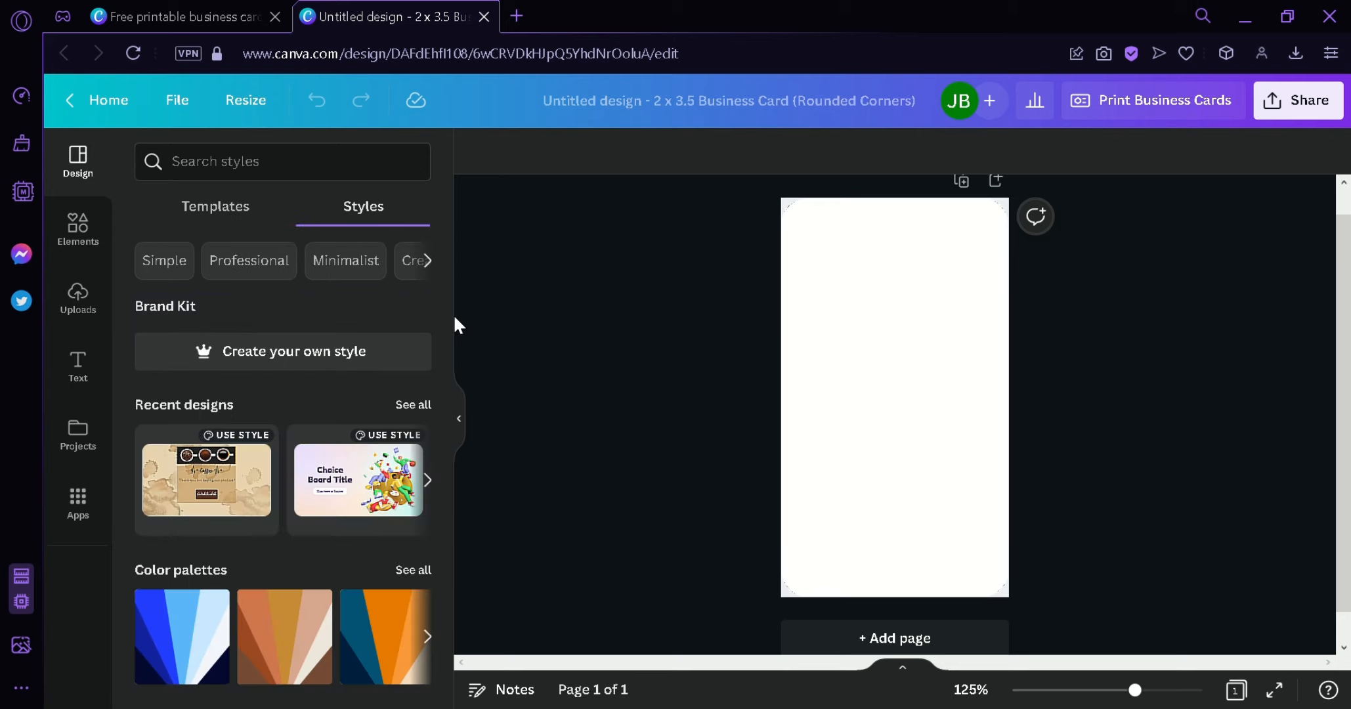
- Open the Elements library beside the blank card and select the card page
left_click_drag(444, 289, 475, 492)
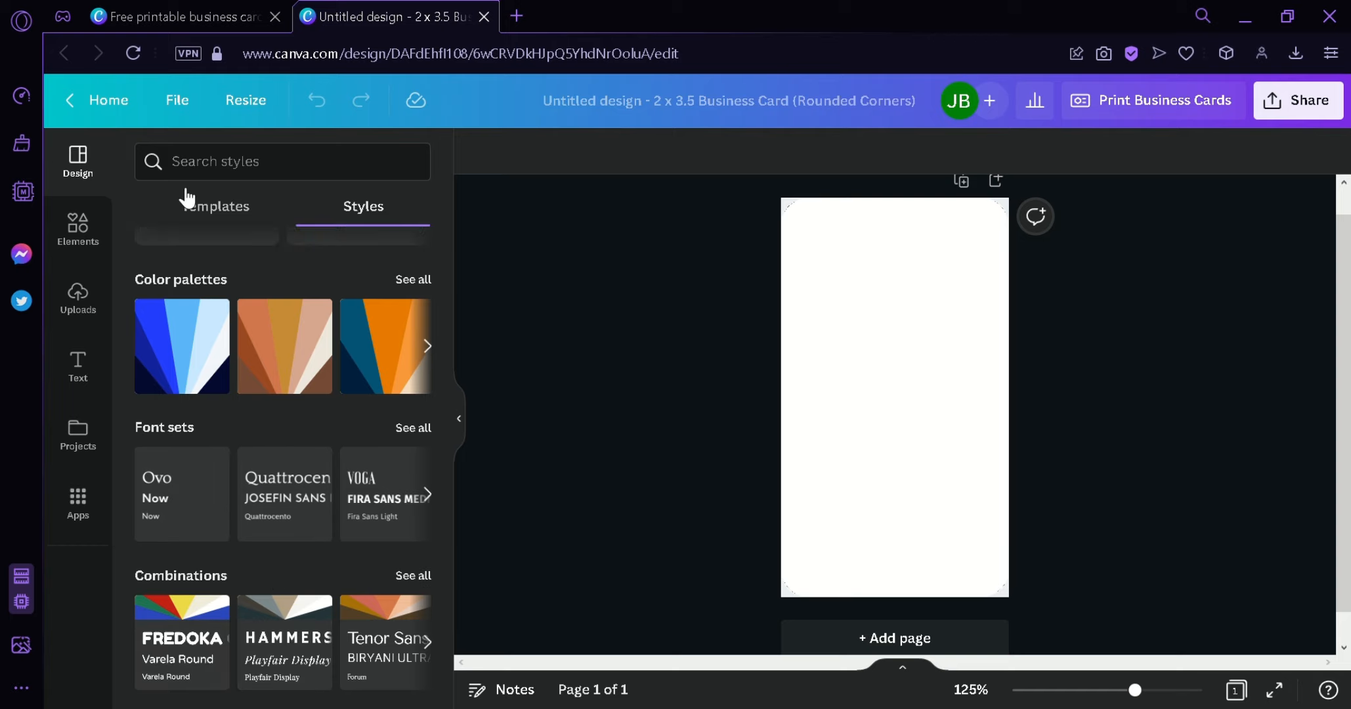
left_click(89, 235)
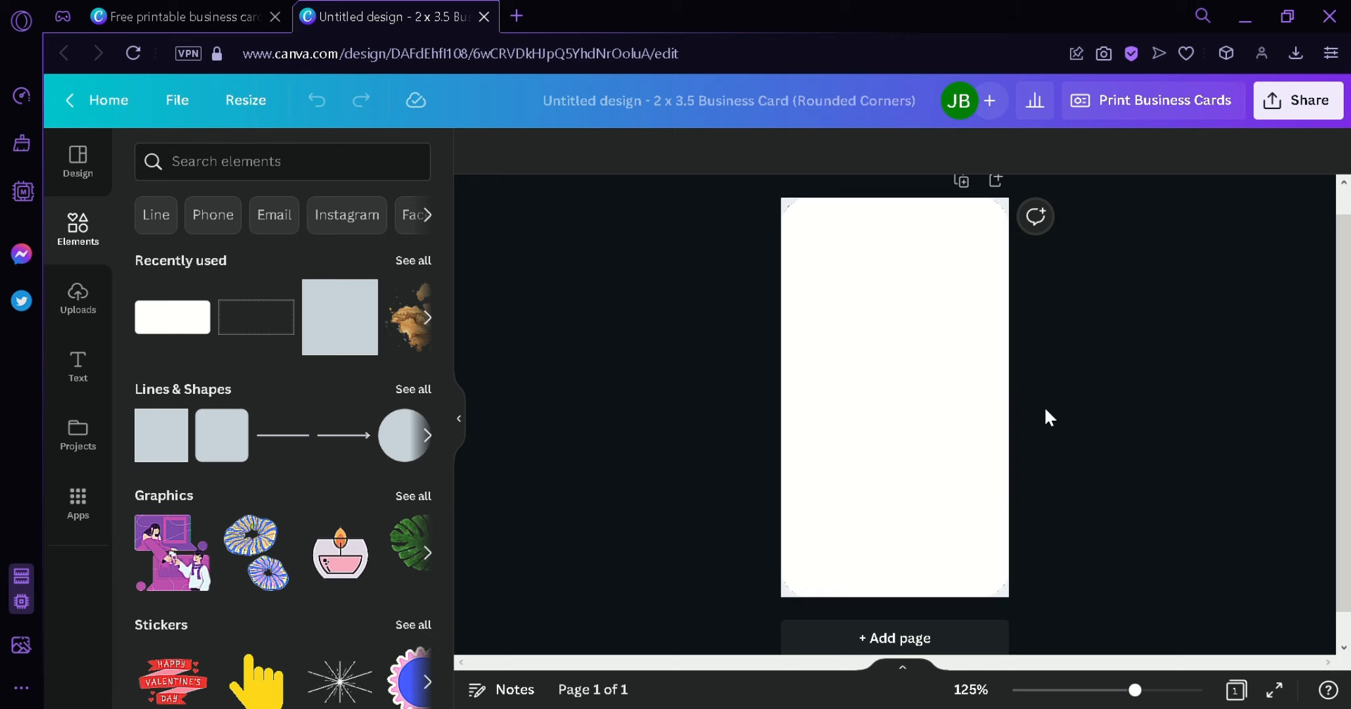
scroll(1206, 457, "up", 2)
left_click(937, 349)
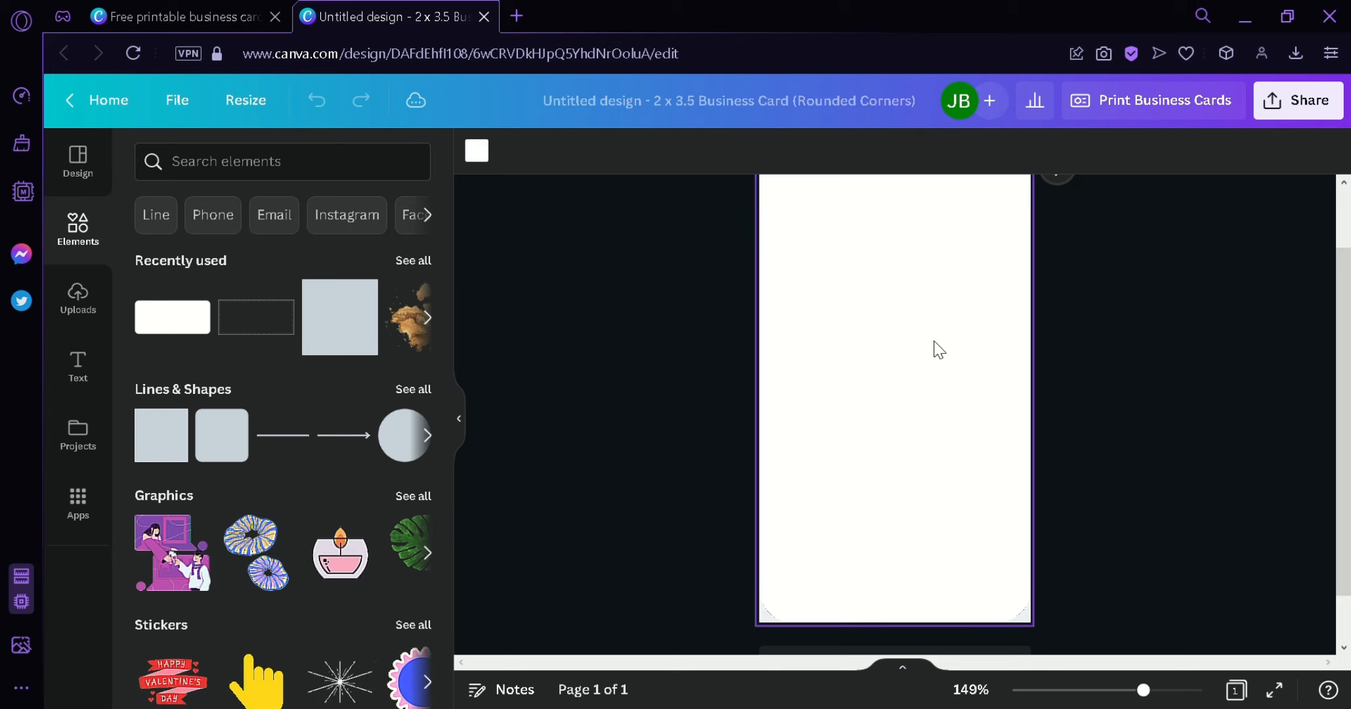
scroll(1176, 394, "up", 2)
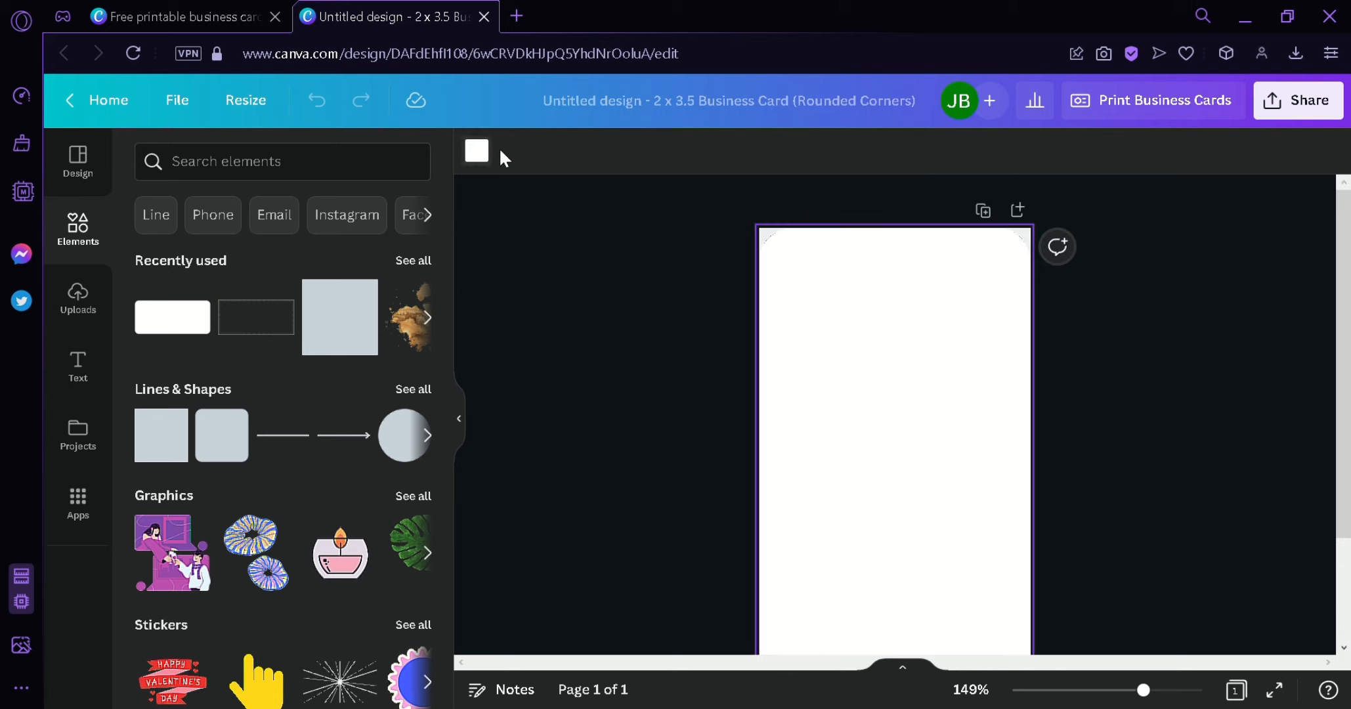
- Fill the card background with the custom pale yellow colour #FFDD92
left_click(477, 151)
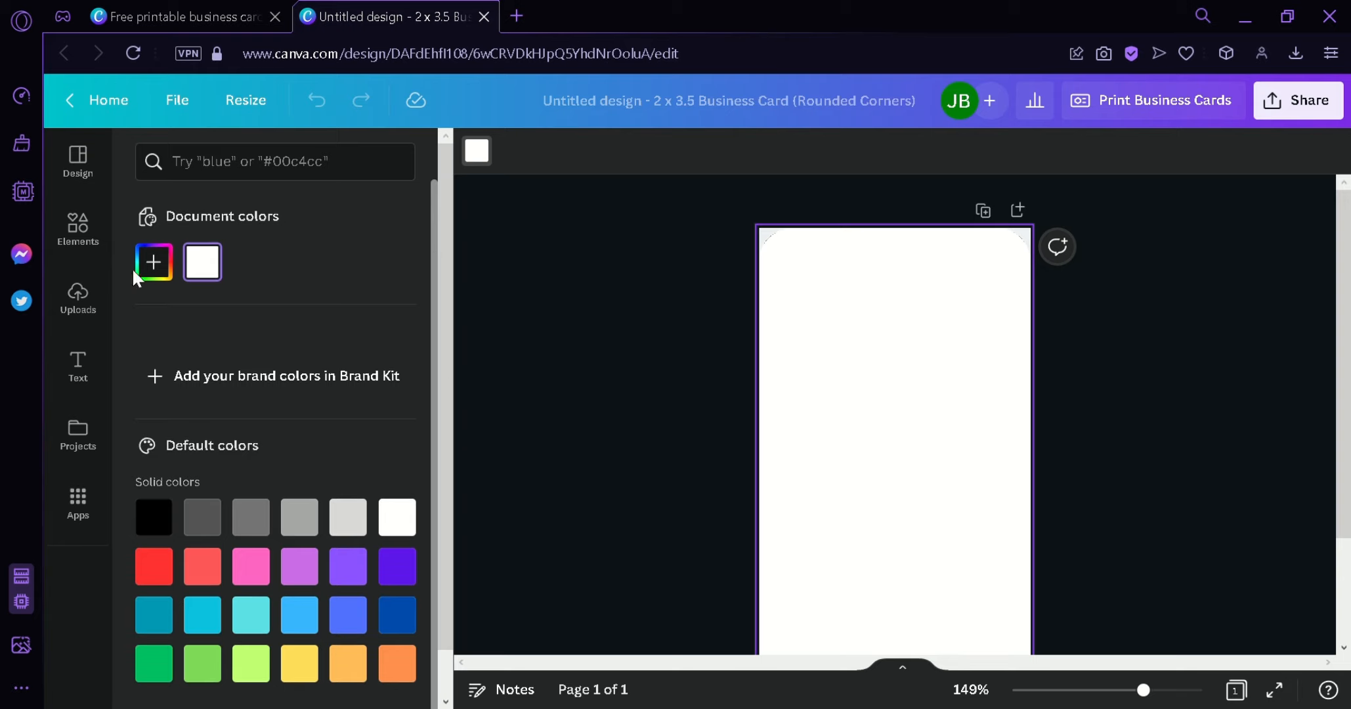
left_click(154, 276)
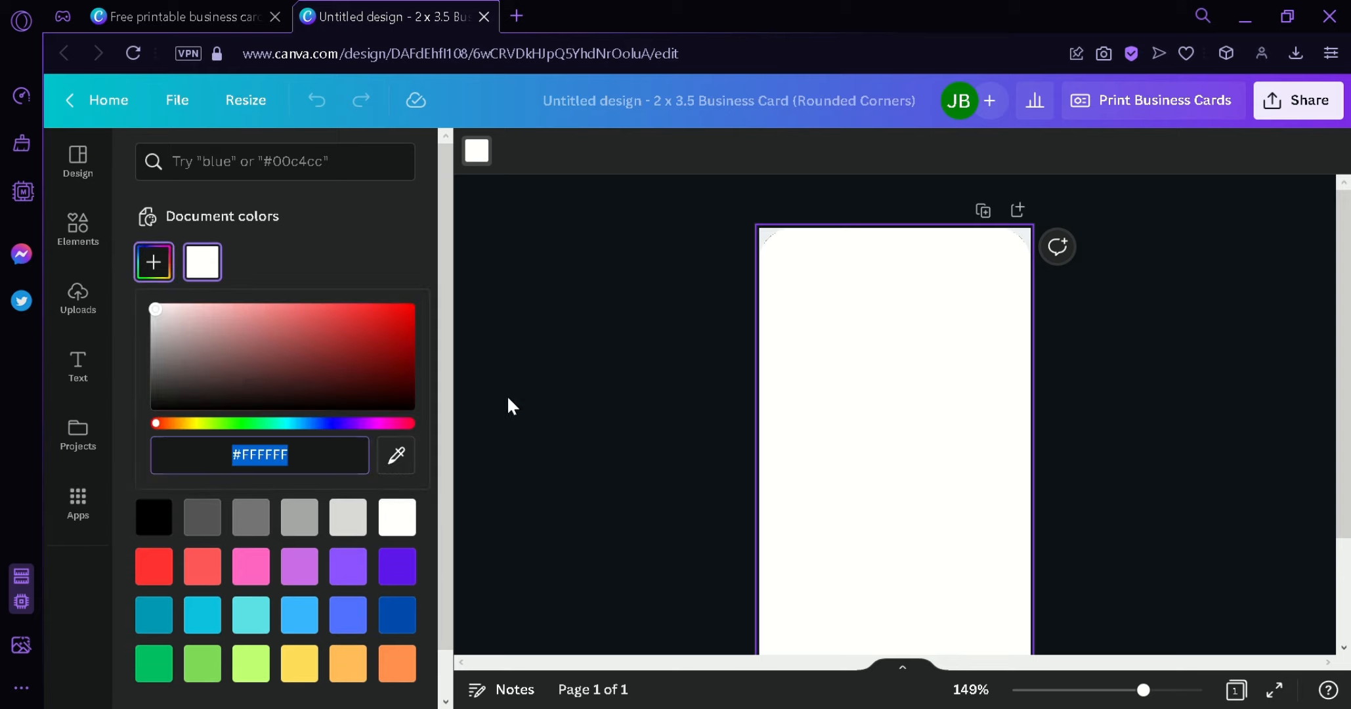
left_click(187, 425)
left_click_drag(237, 321, 267, 271)
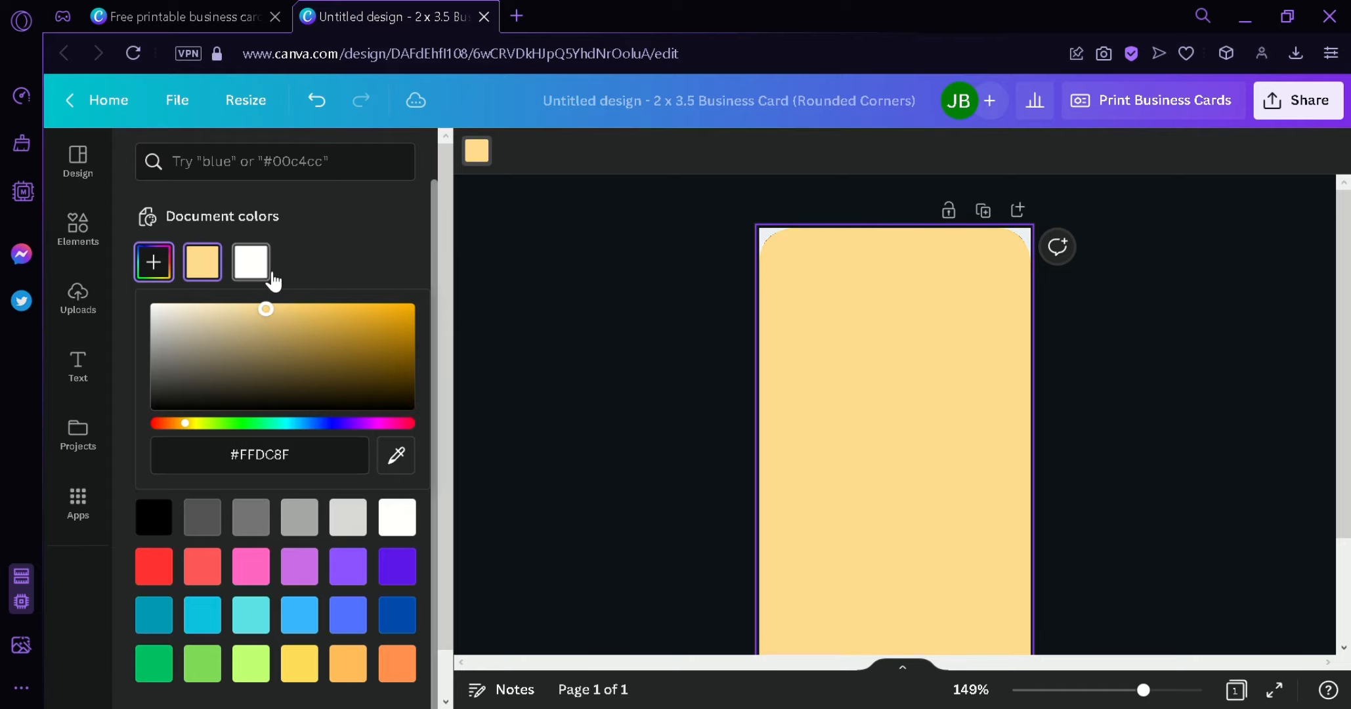
left_click(697, 310)
scroll(1179, 353, "down", 3)
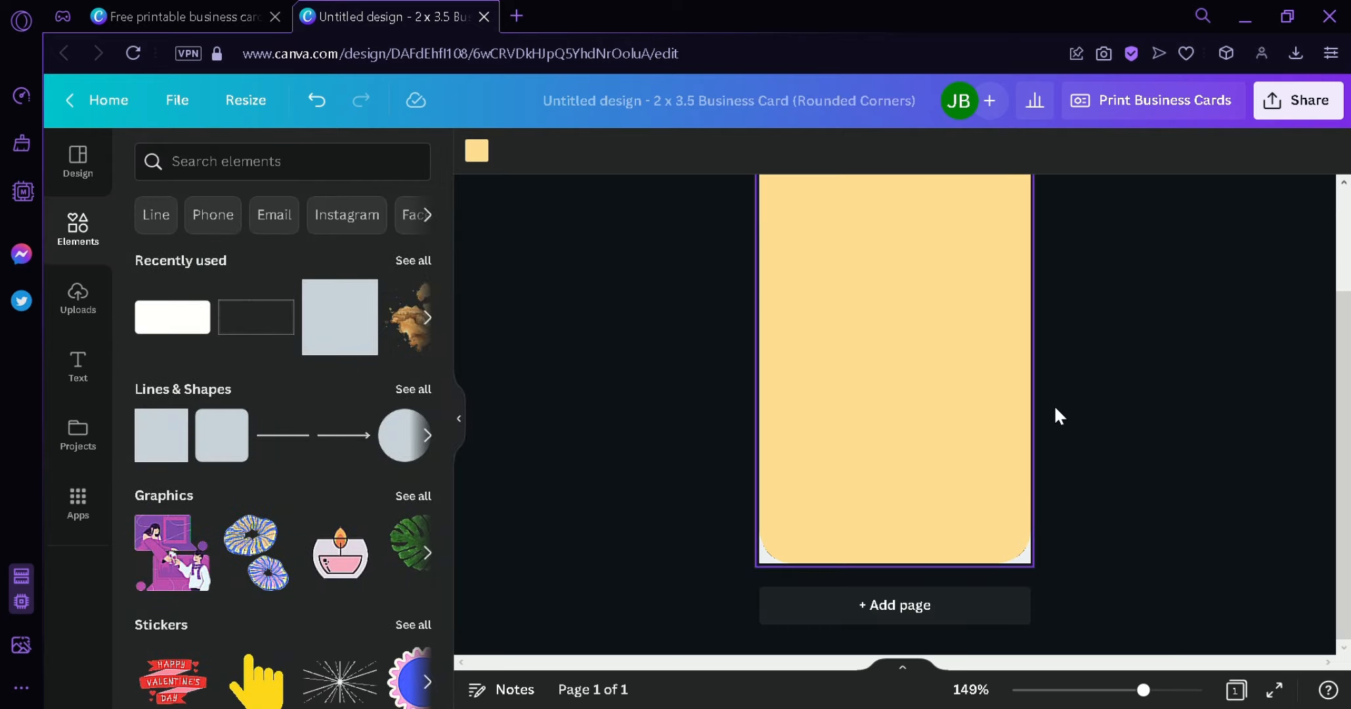
scroll(1066, 437, "up", 3)
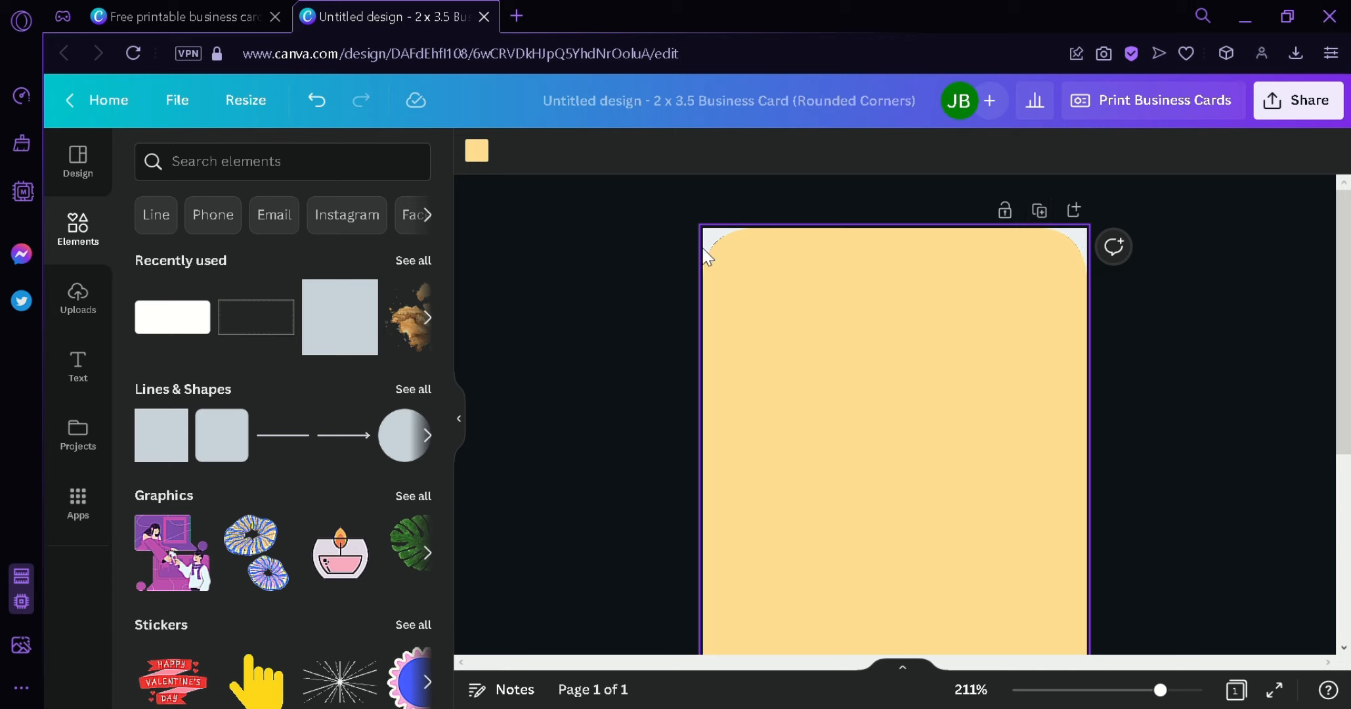
left_click(1156, 412)
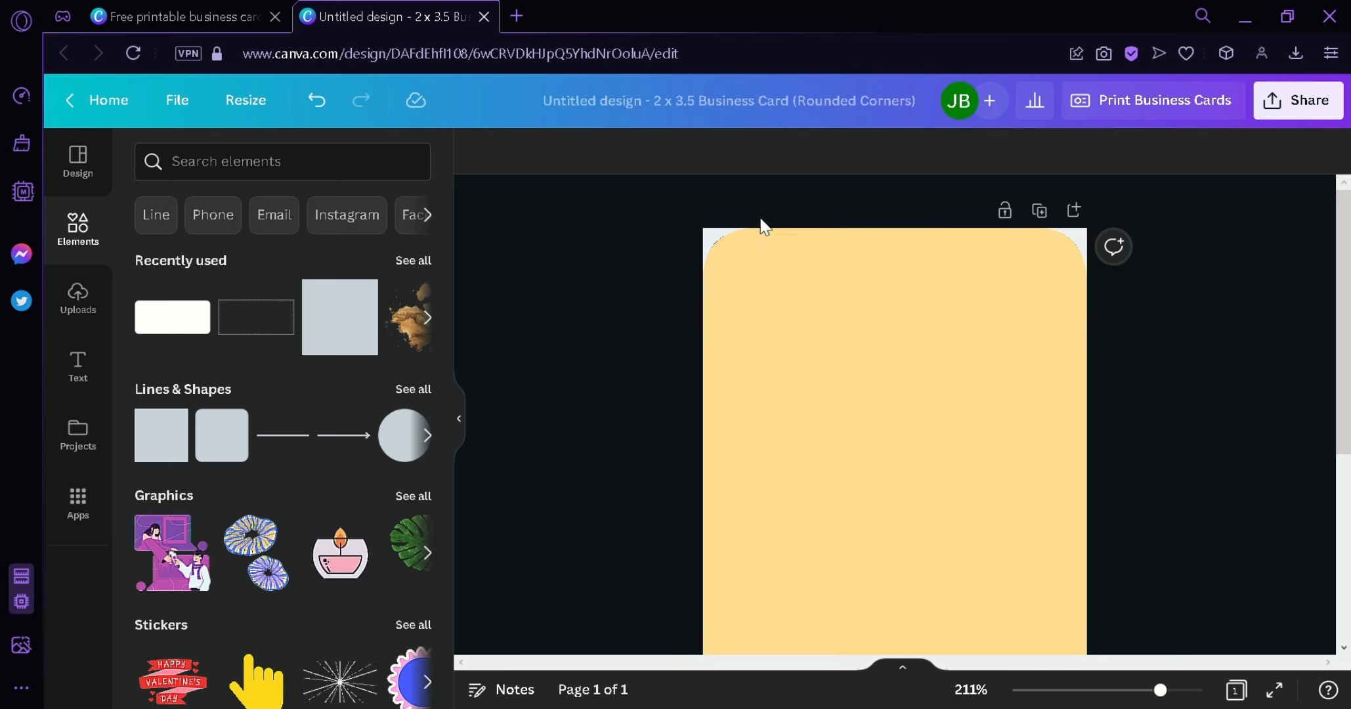
scroll(1134, 397, "down", 5)
scroll(1135, 397, "up", 2)
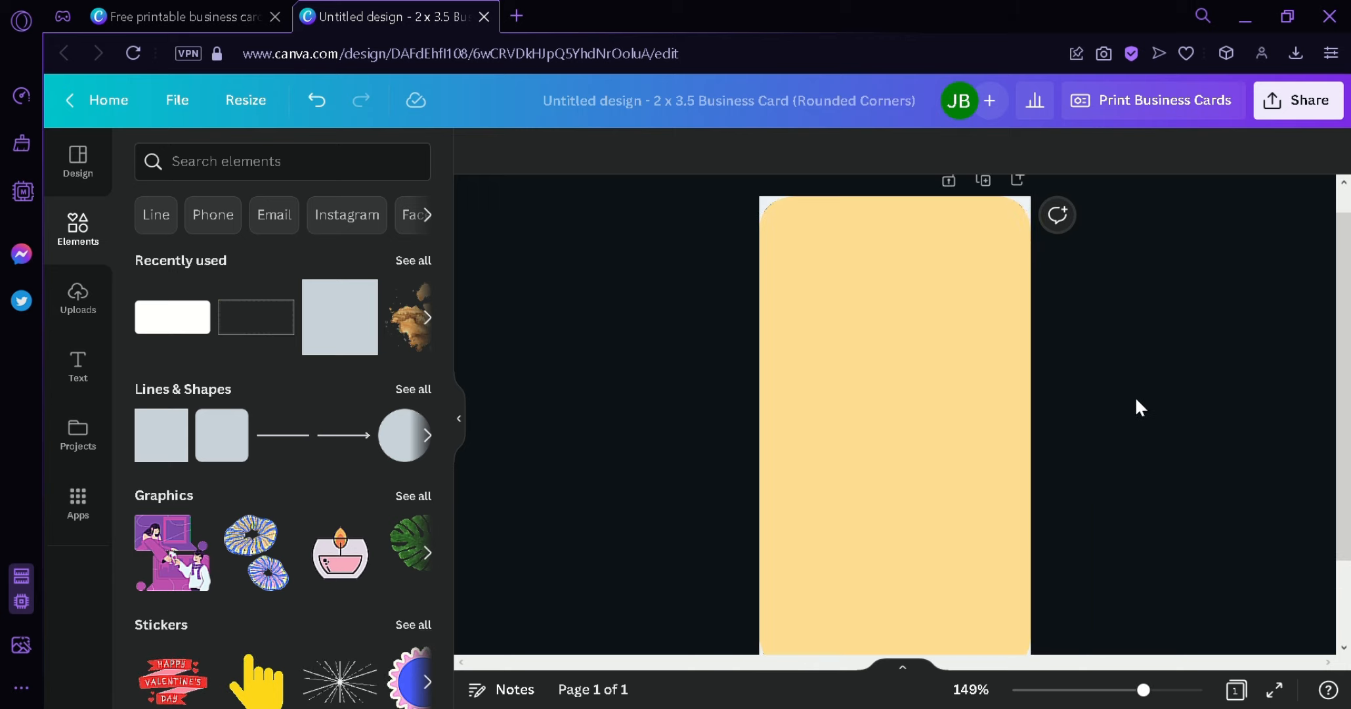
- Search Elements for 'coffee' and show all the coffee graphics
left_click(278, 171)
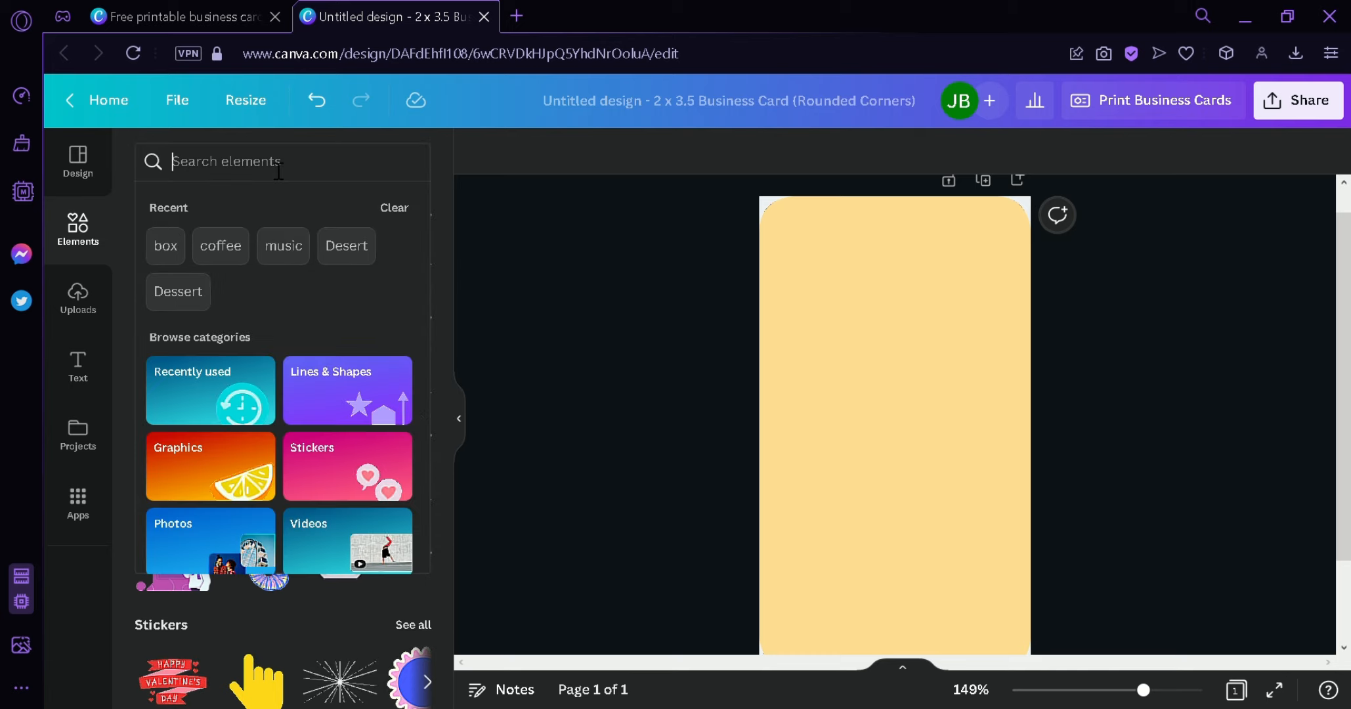
type("cof")
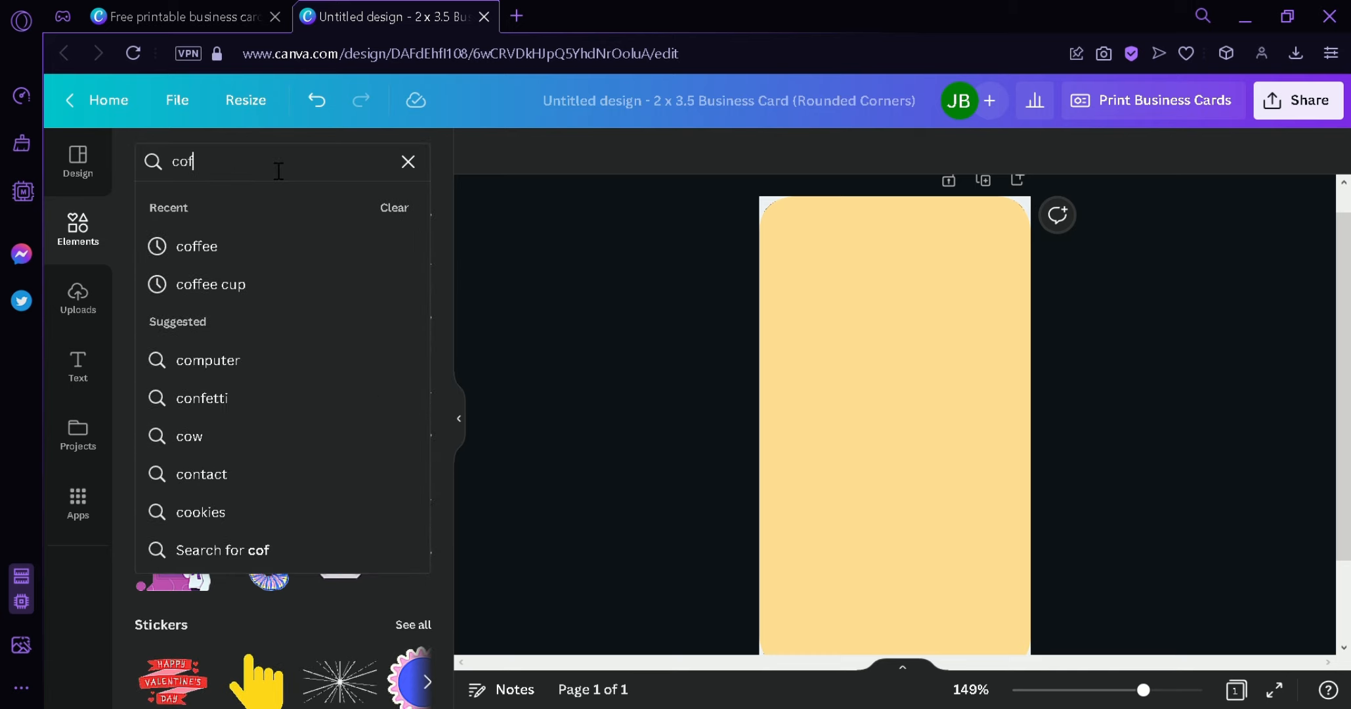
type("fee")
key("Return")
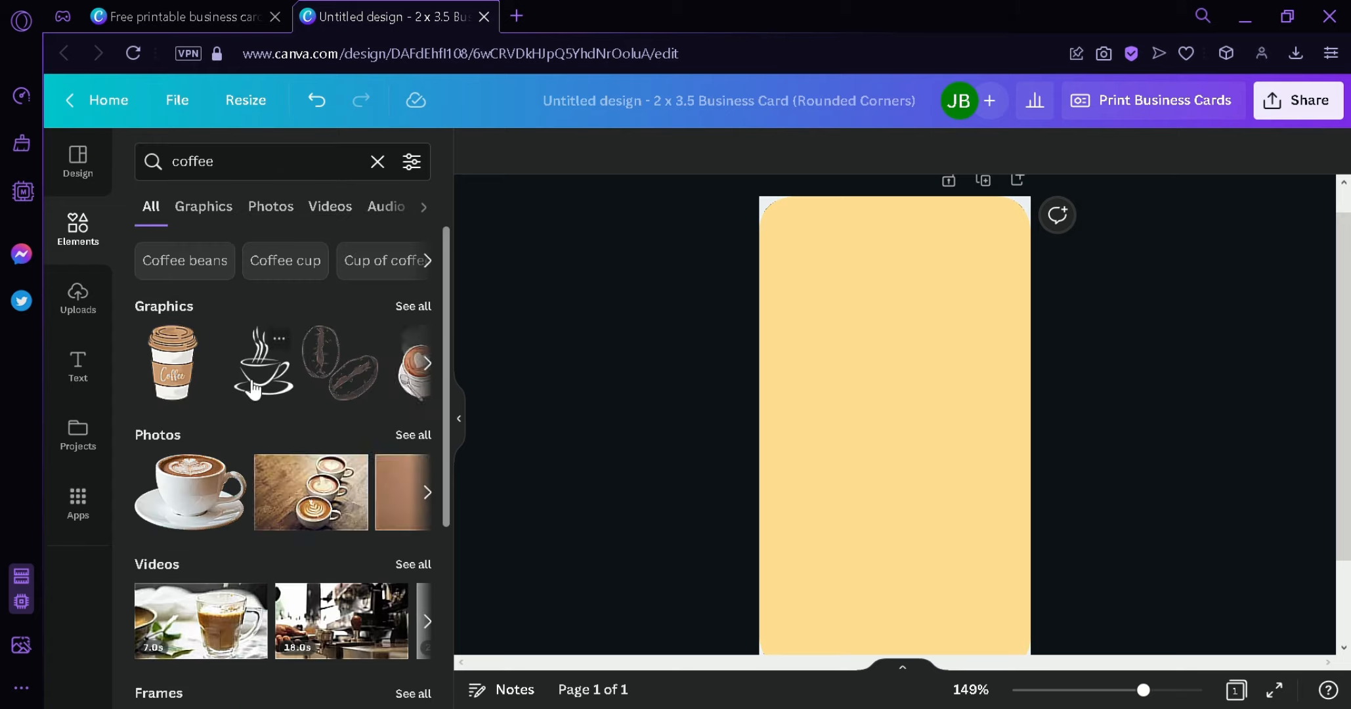
left_click(414, 306)
- Drag the coffee-ring stain onto the card and centre it horizontally near the top
scroll(439, 324, "down", 1)
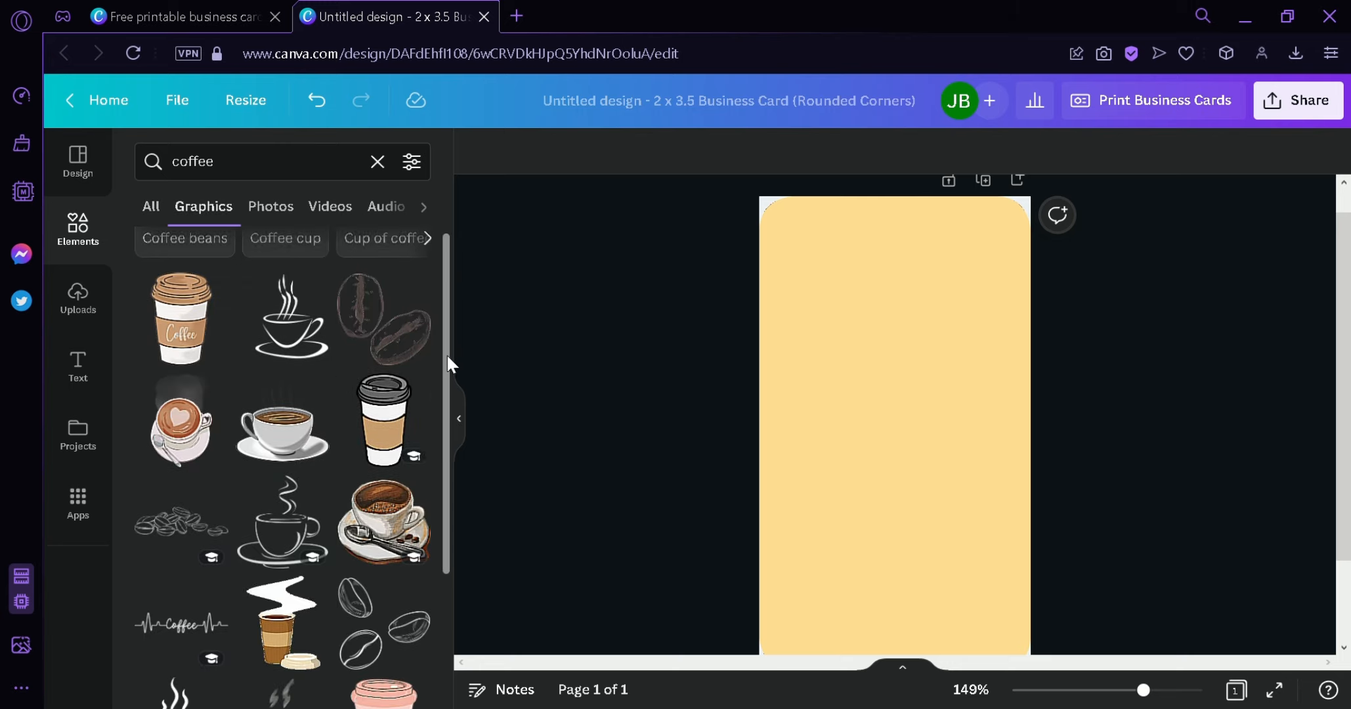
scroll(448, 368, "down", 5)
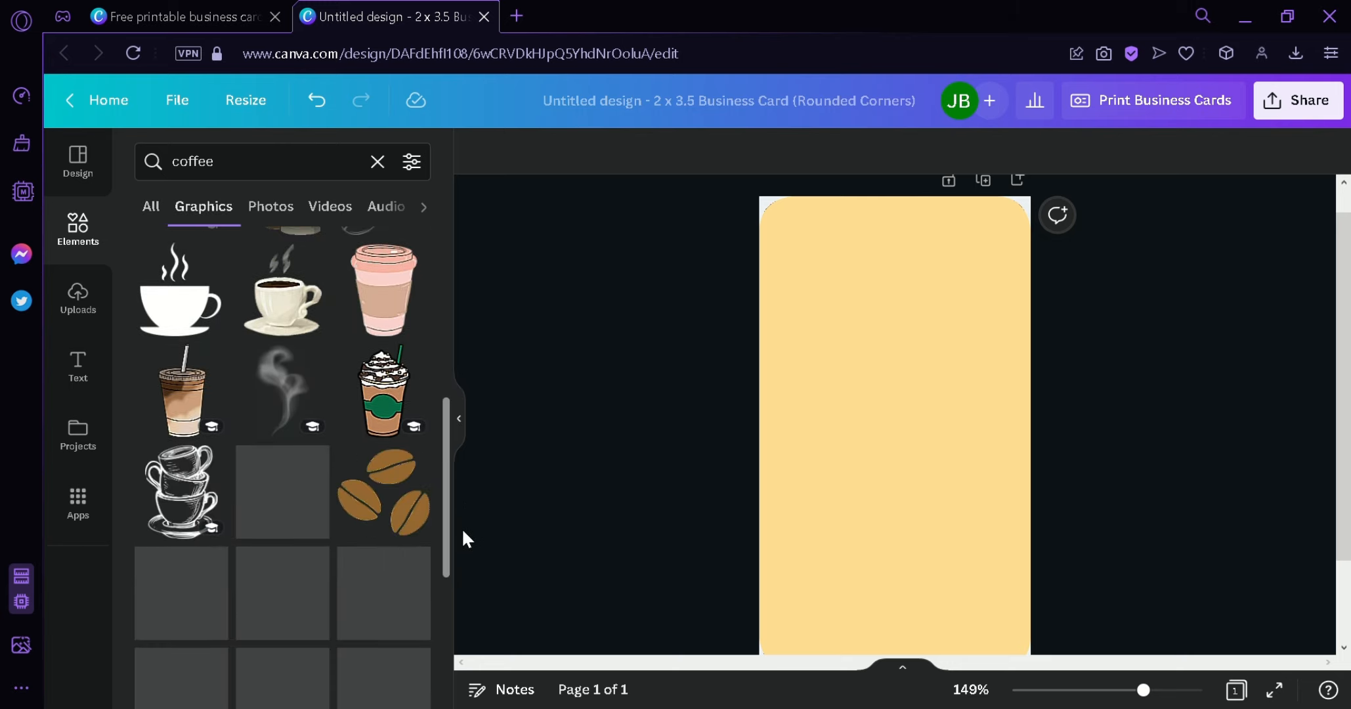
scroll(628, 491, "down", 2)
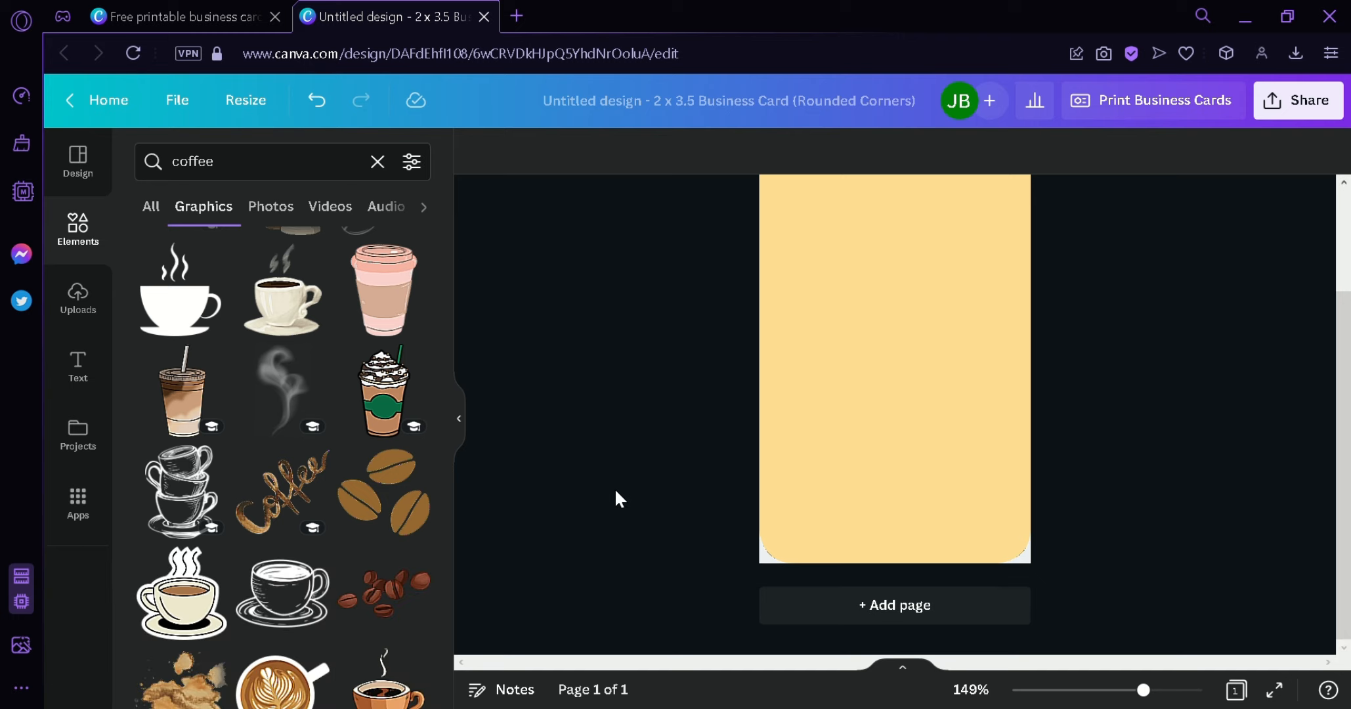
scroll(430, 452, "down", 5)
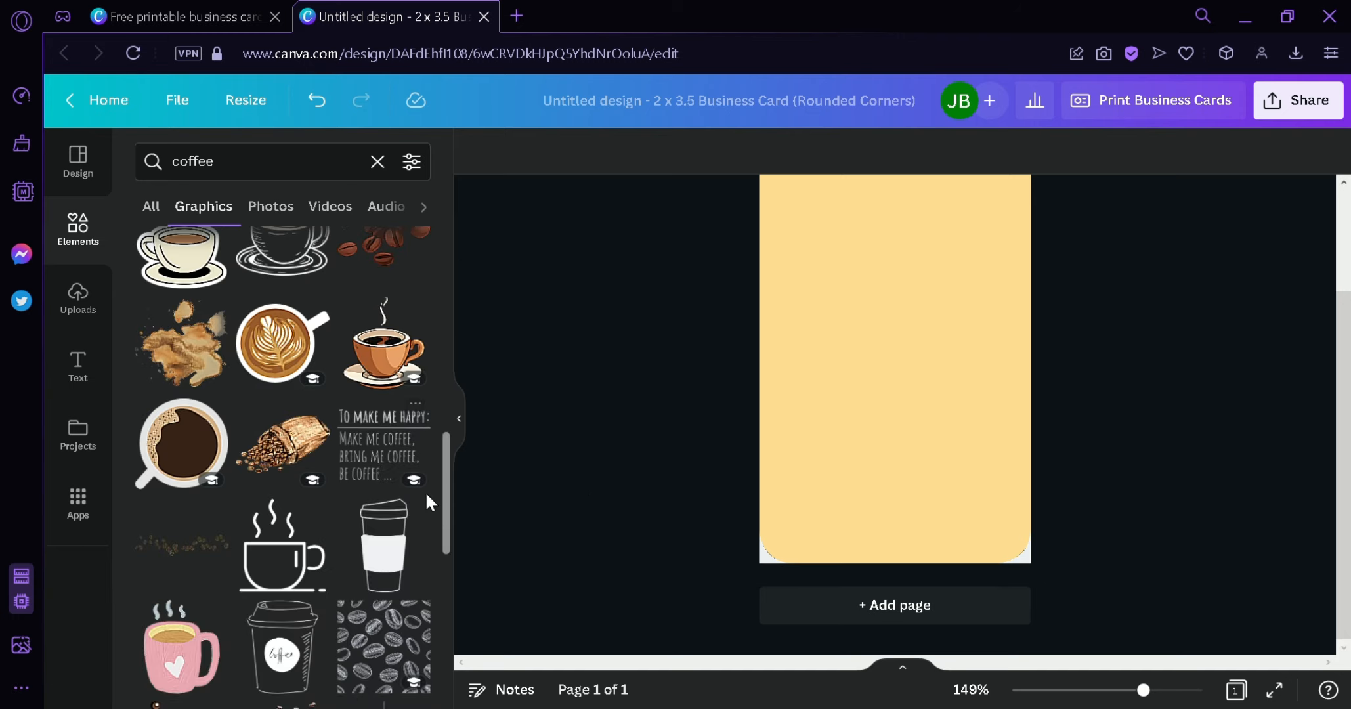
scroll(423, 512, "down", 3)
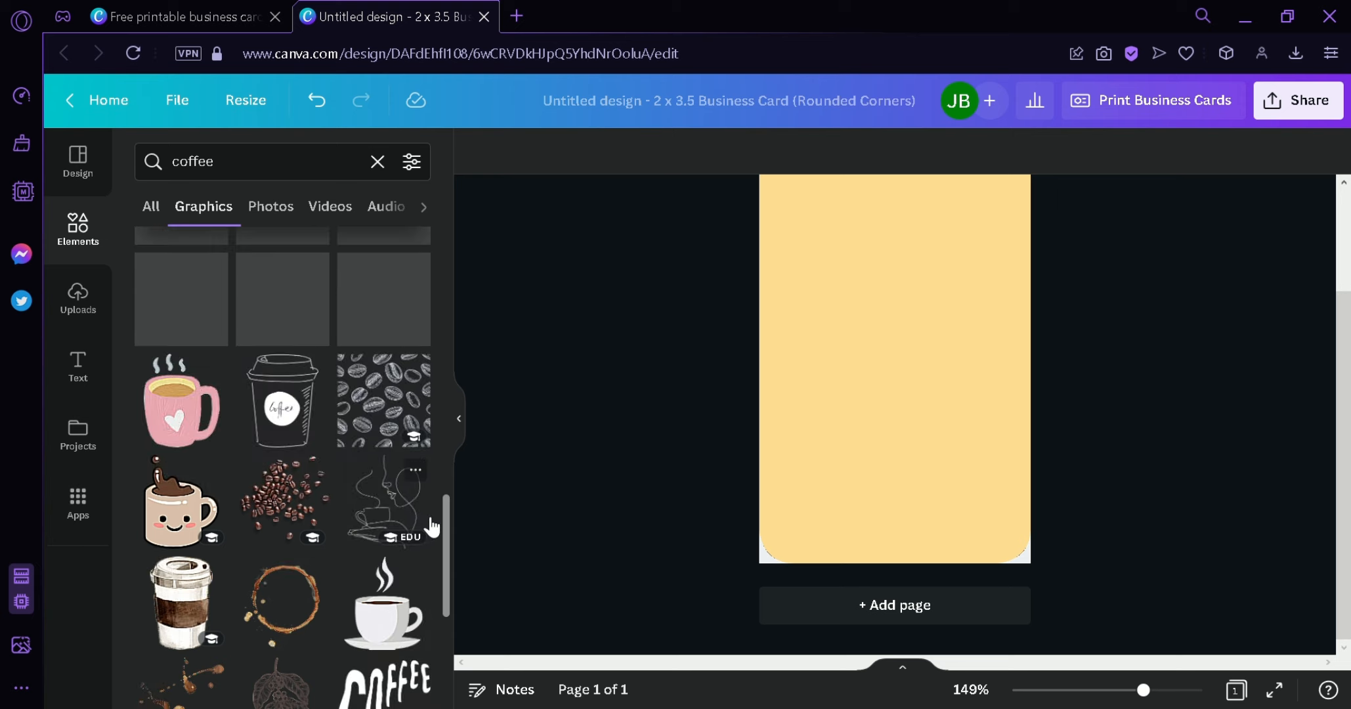
scroll(634, 448, "up", 2)
scroll(634, 456, "down", 2)
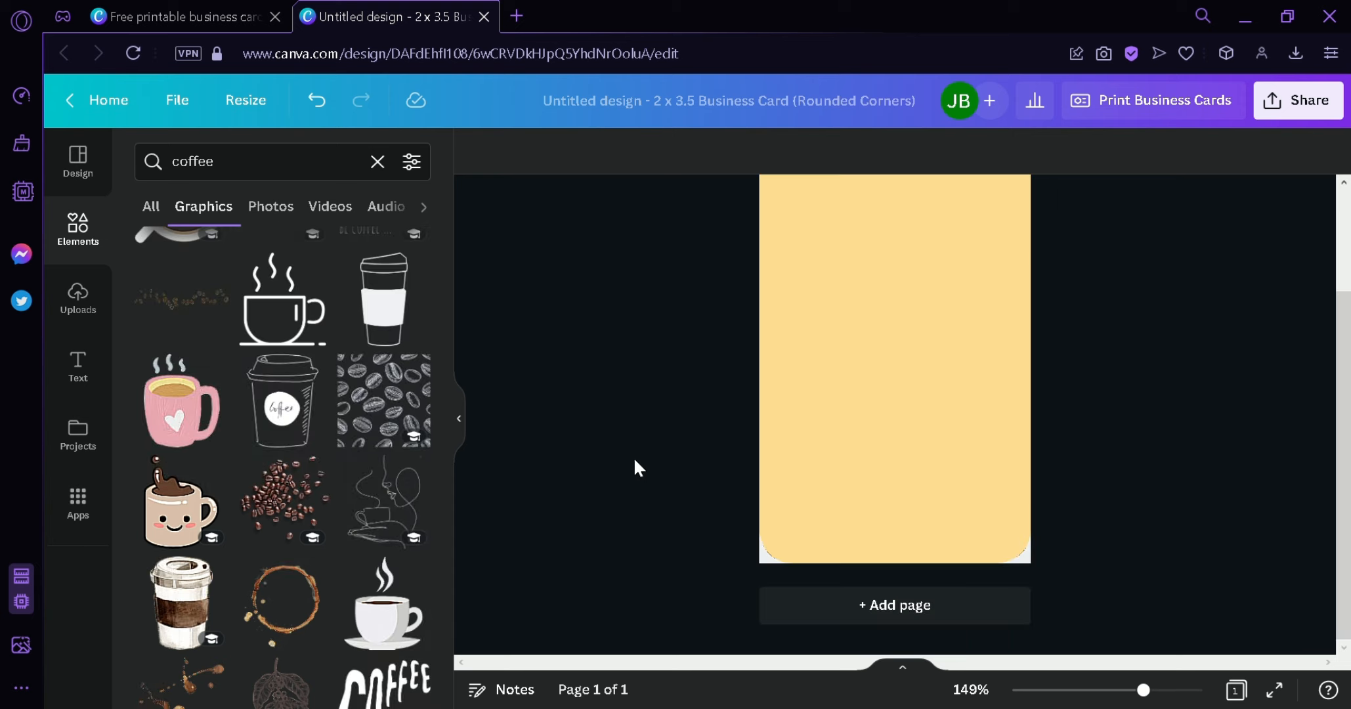
scroll(634, 457, "up", 2)
scroll(676, 425, "down", 2)
scroll(315, 420, "down", 3)
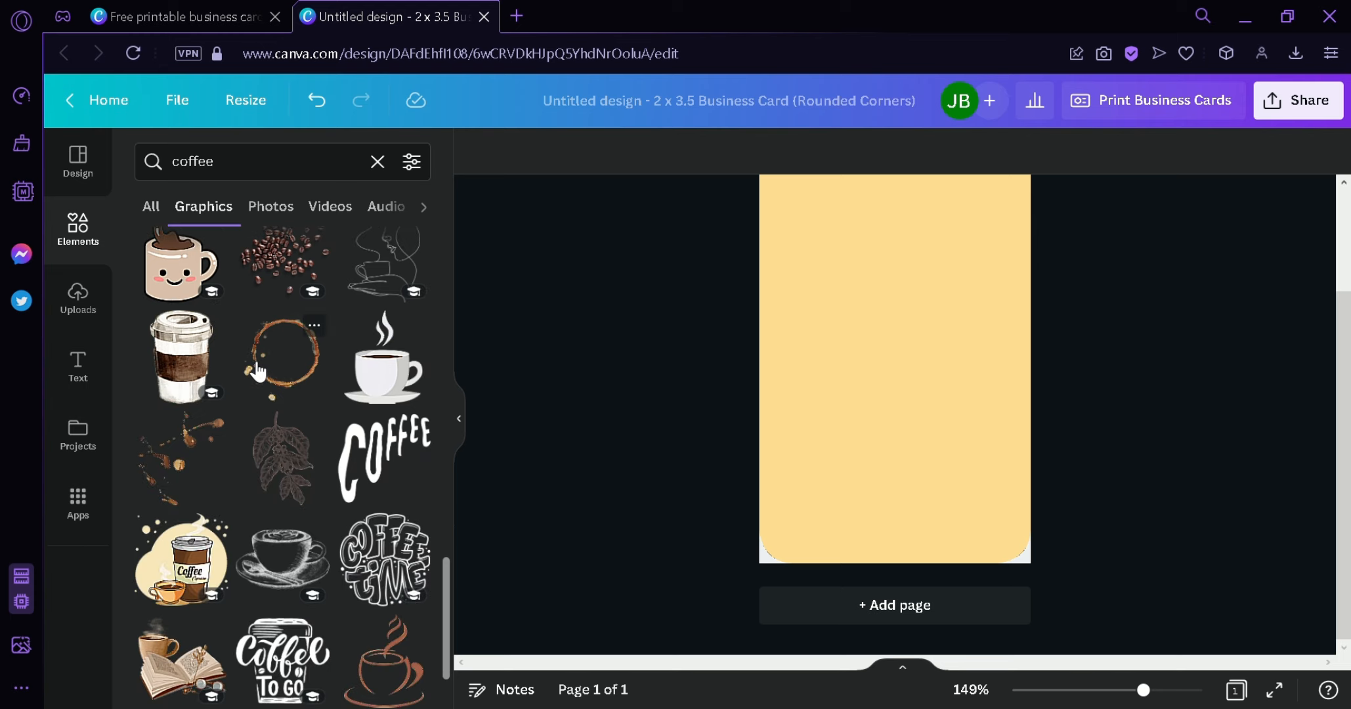
left_click_drag(282, 390, 855, 250)
left_click_drag(898, 451, 938, 402)
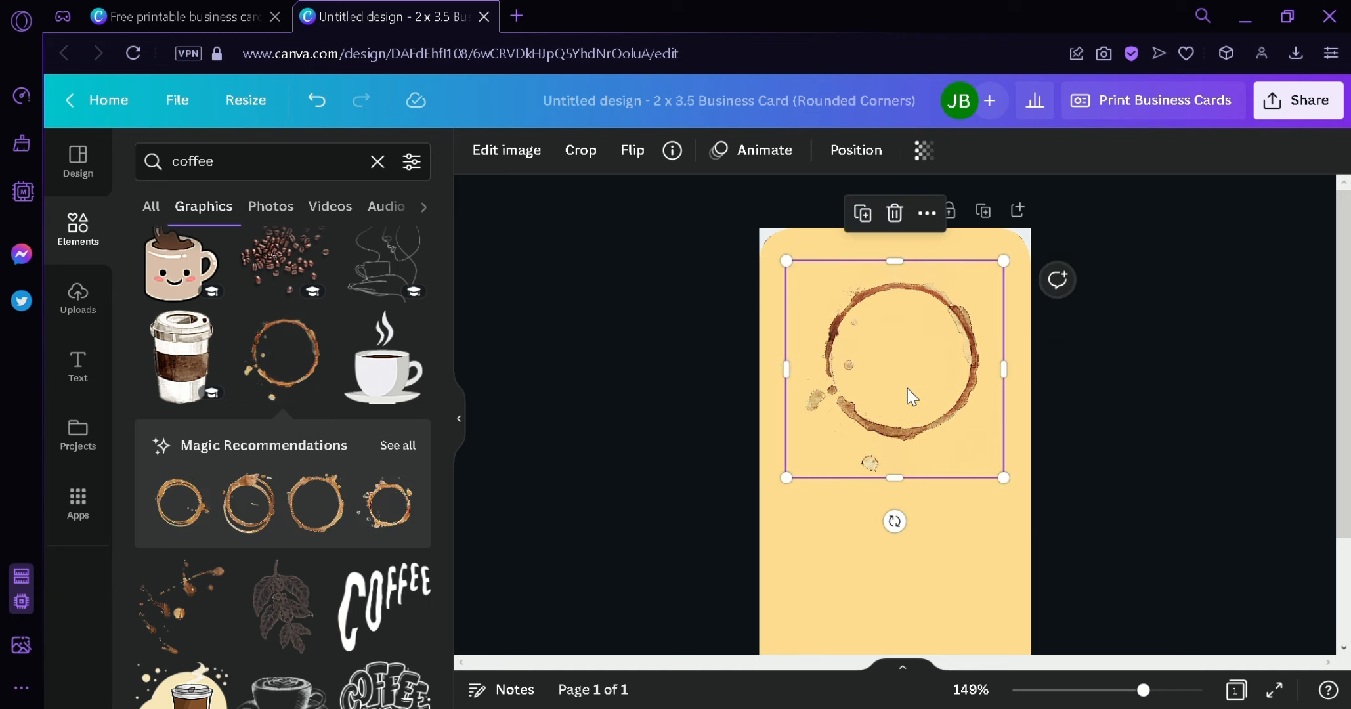
- Preview the recommended coffee-ring graphics, then return to the coffee search results
left_click(397, 445)
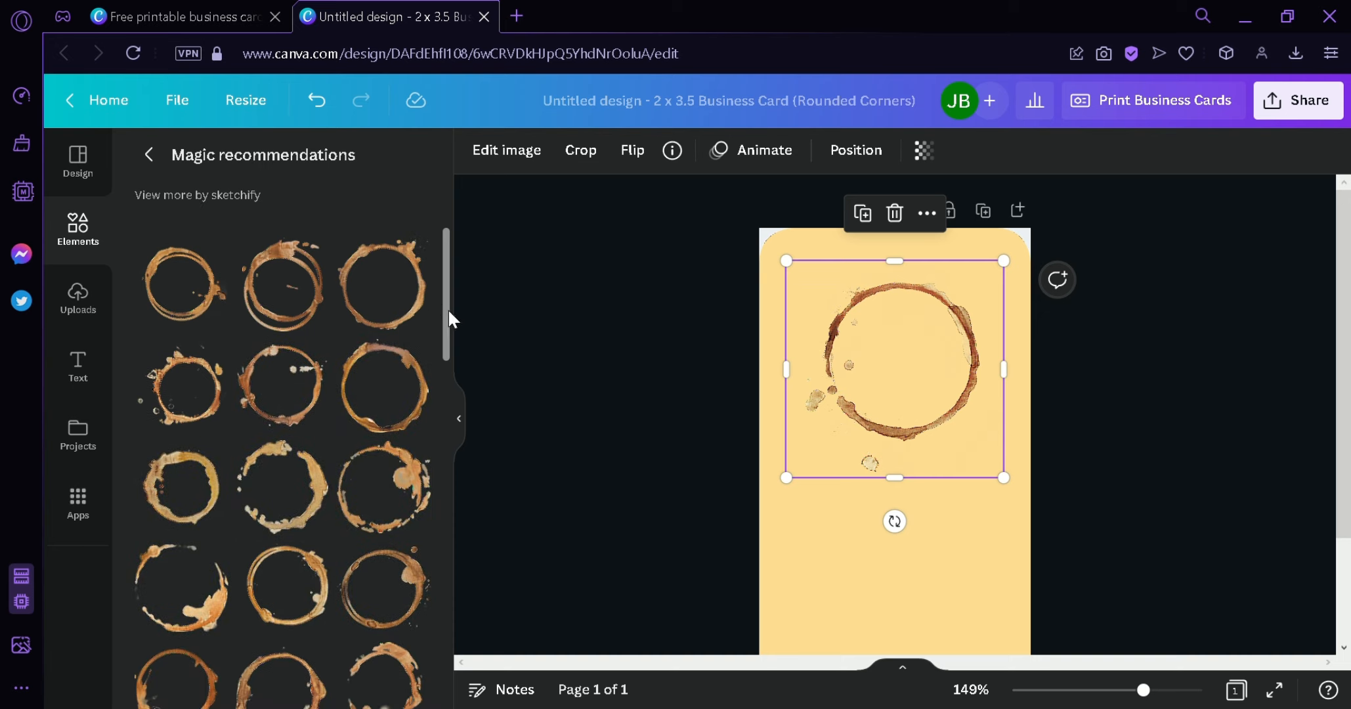
left_click_drag(448, 307, 458, 467)
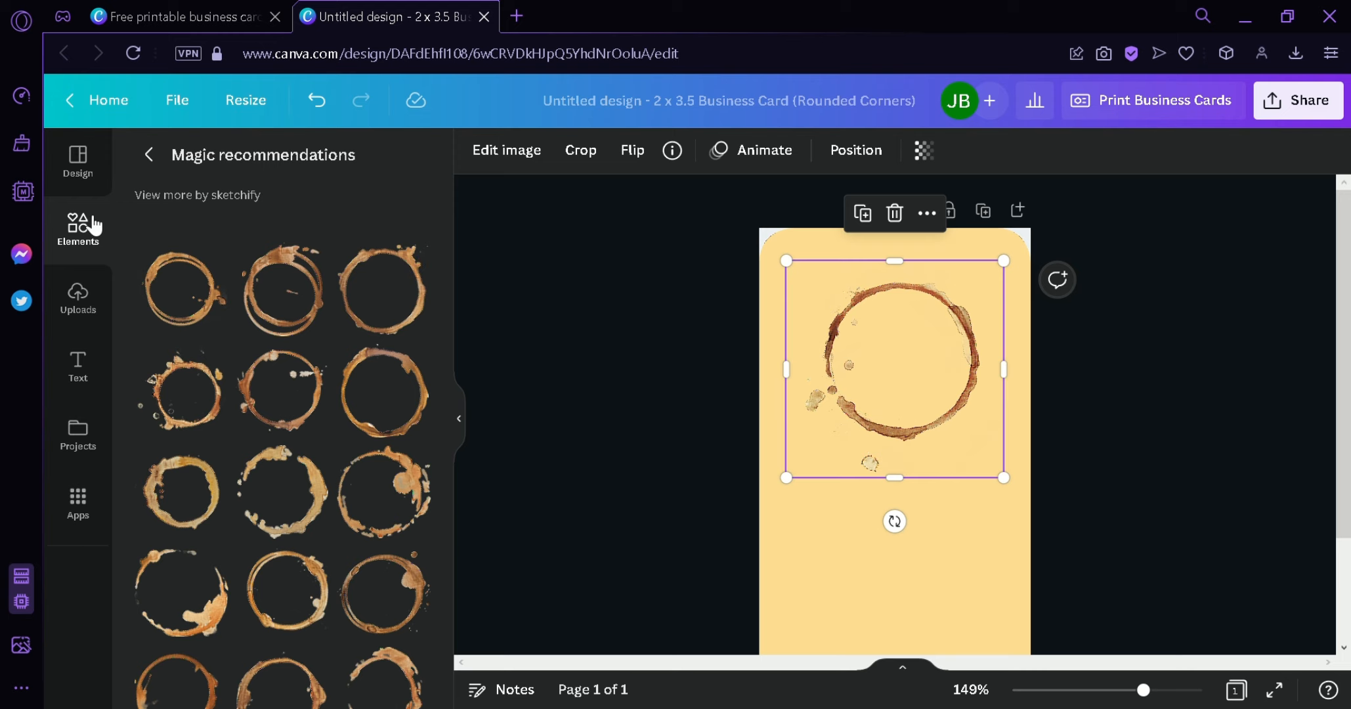
left_click(149, 154)
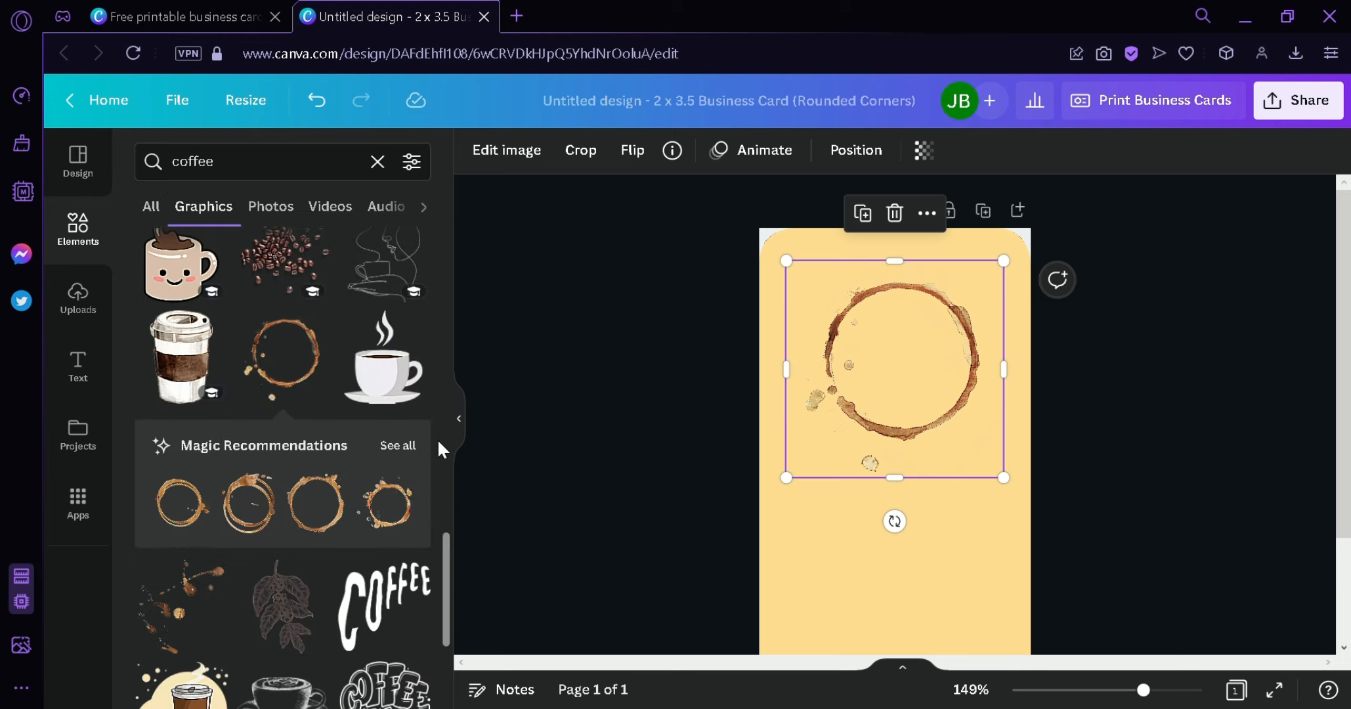
- Add the sketched coffee cup, shrink it and place it at the card's bottom centre
scroll(437, 438, "down", 4)
scroll(412, 511, "down", 4)
scroll(404, 506, "down", 10)
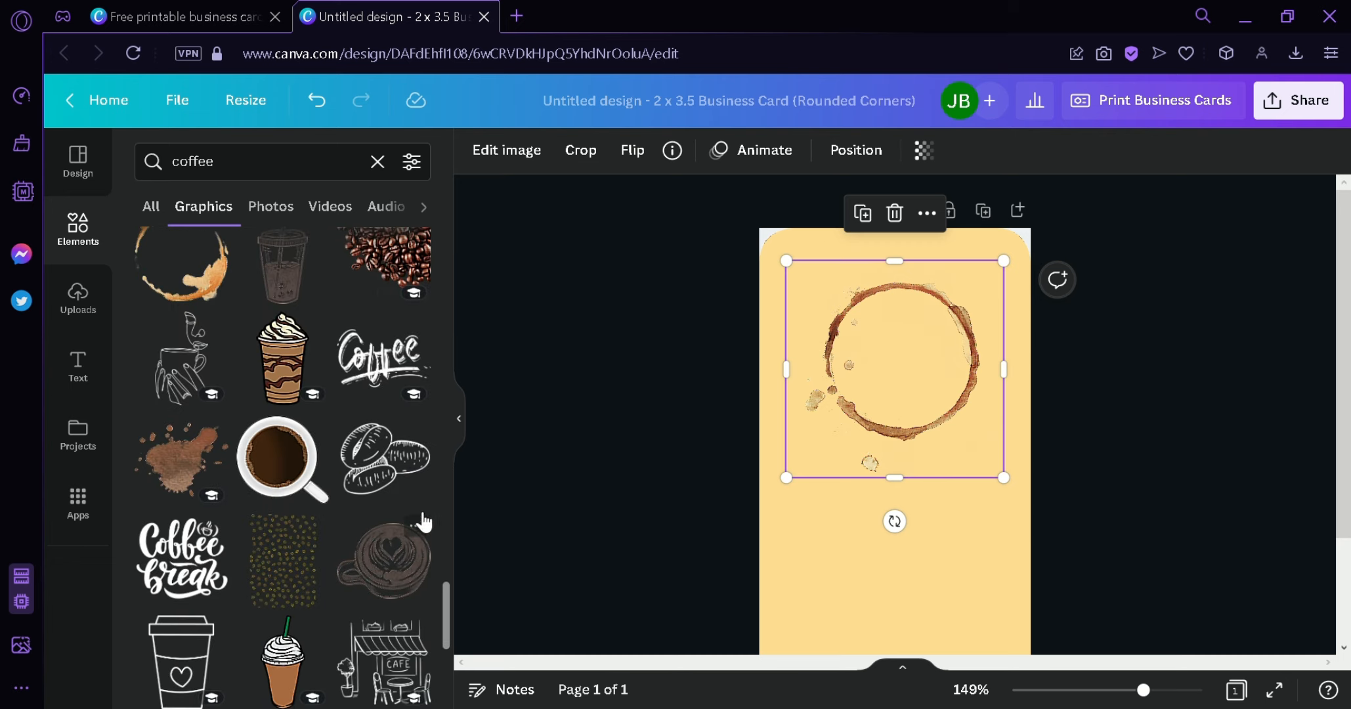
scroll(738, 513, "down", 2)
scroll(739, 512, "up", 2)
scroll(738, 512, "down", 2)
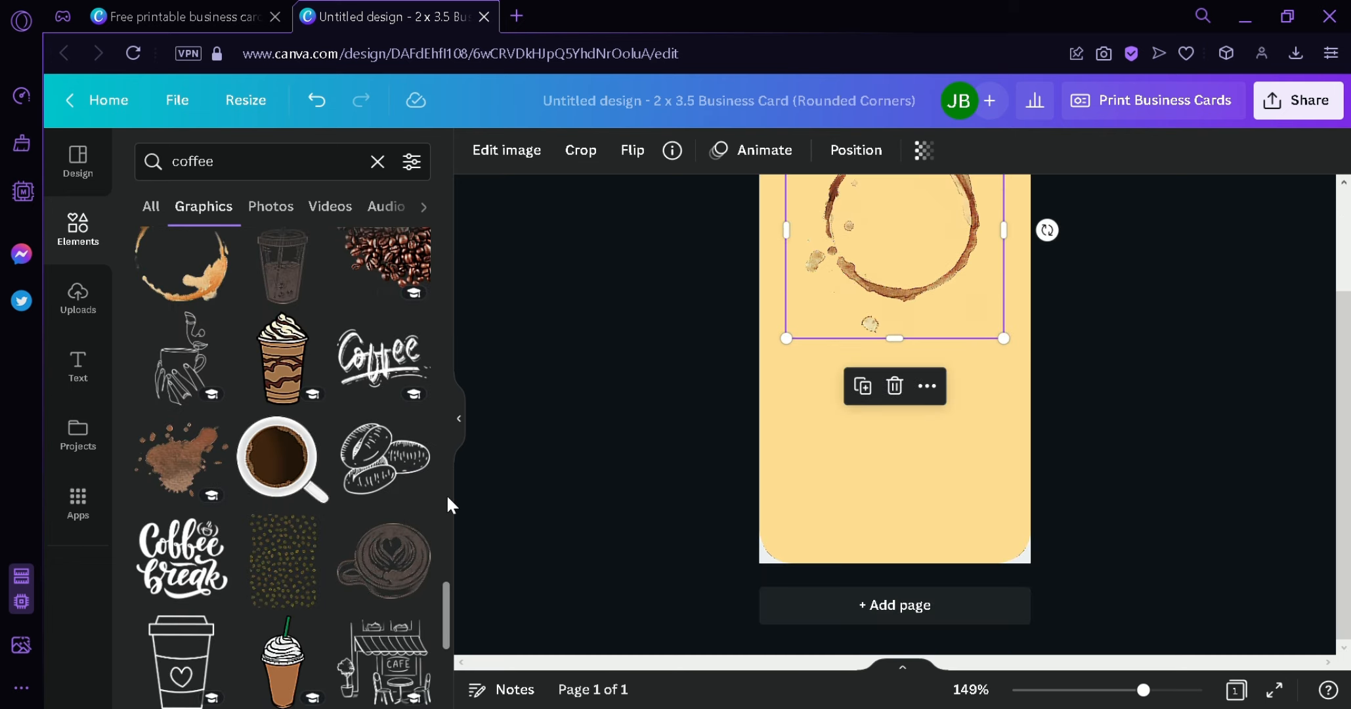
scroll(438, 485, "down", 5)
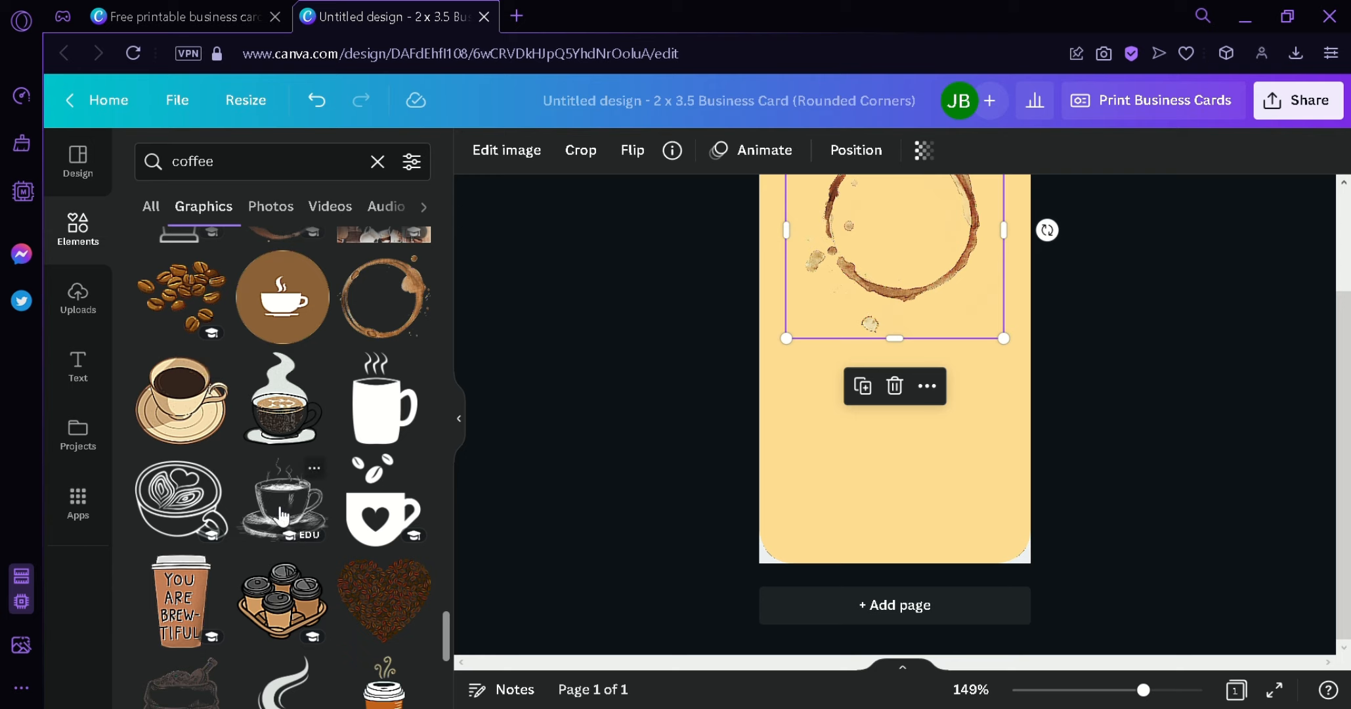
left_click_drag(287, 510, 881, 518)
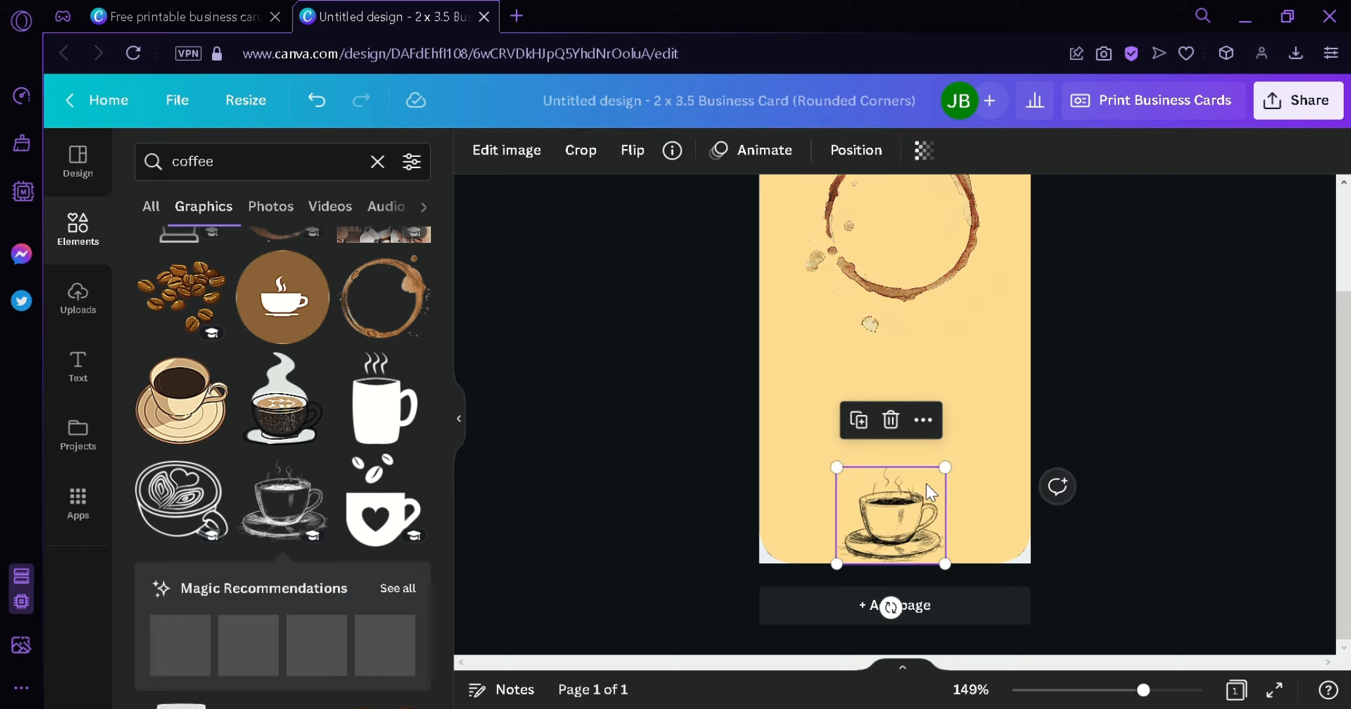
left_click_drag(942, 466, 917, 491)
mouse_move(895, 544)
left_mouse_down()
mouse_move(937, 553)
mouse_move(913, 556)
left_mouse_up()
- Shrink the coffee ring to about 1.3 × 1.3 and re-centre it on the card
left_click(1146, 464)
scroll(1146, 464, "up", 2)
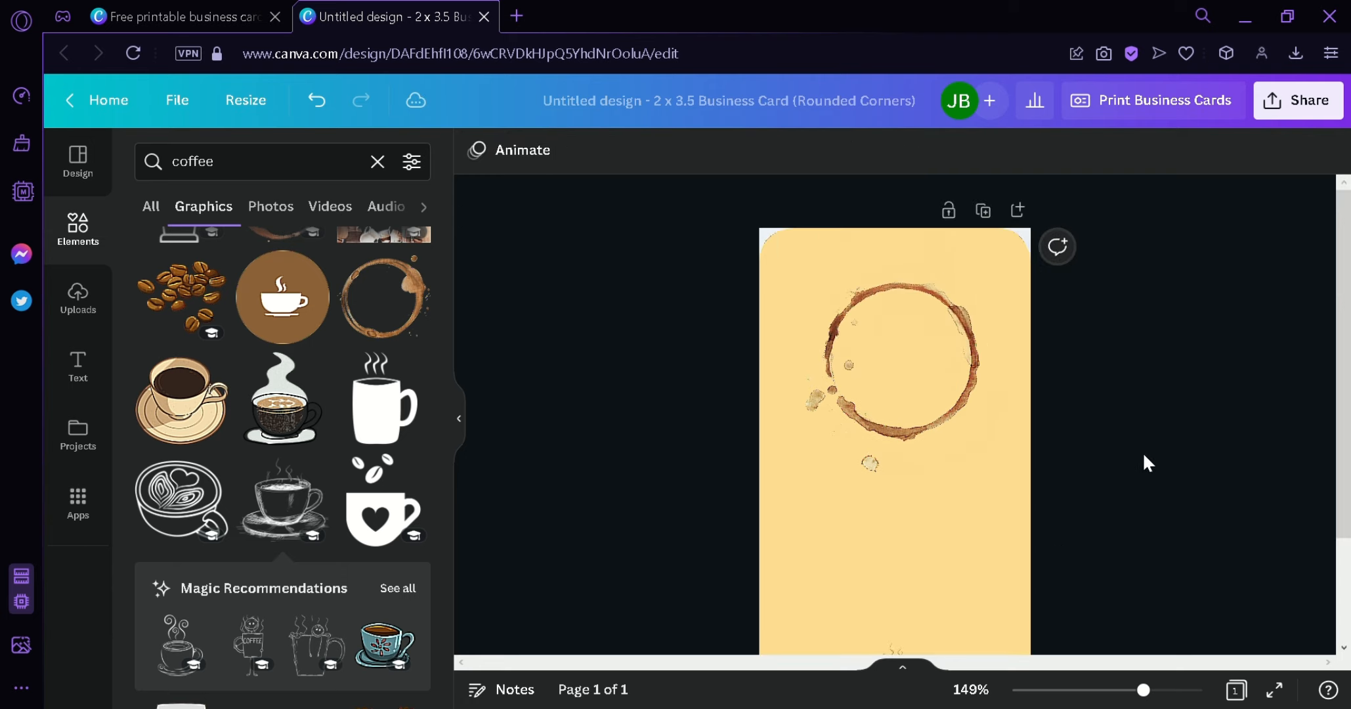
left_click(959, 401)
left_click_drag(1017, 489, 965, 440)
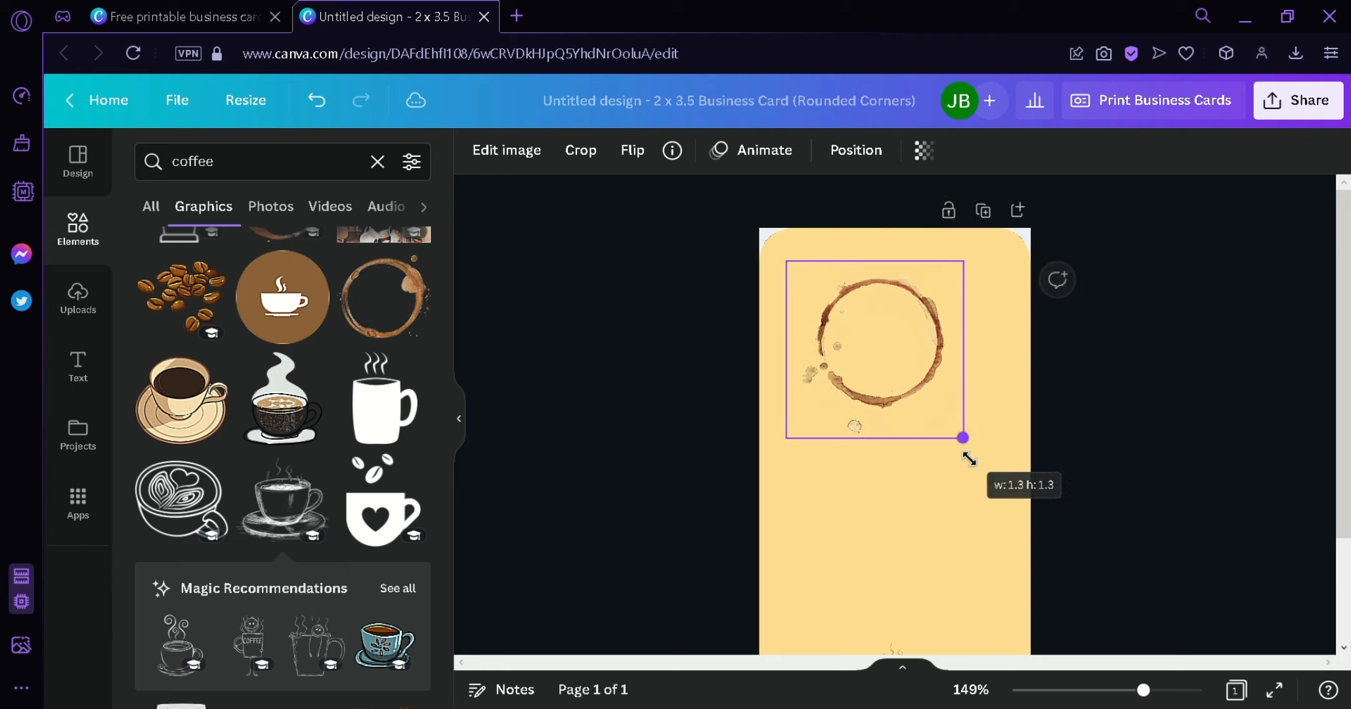
left_click_drag(902, 367, 922, 402)
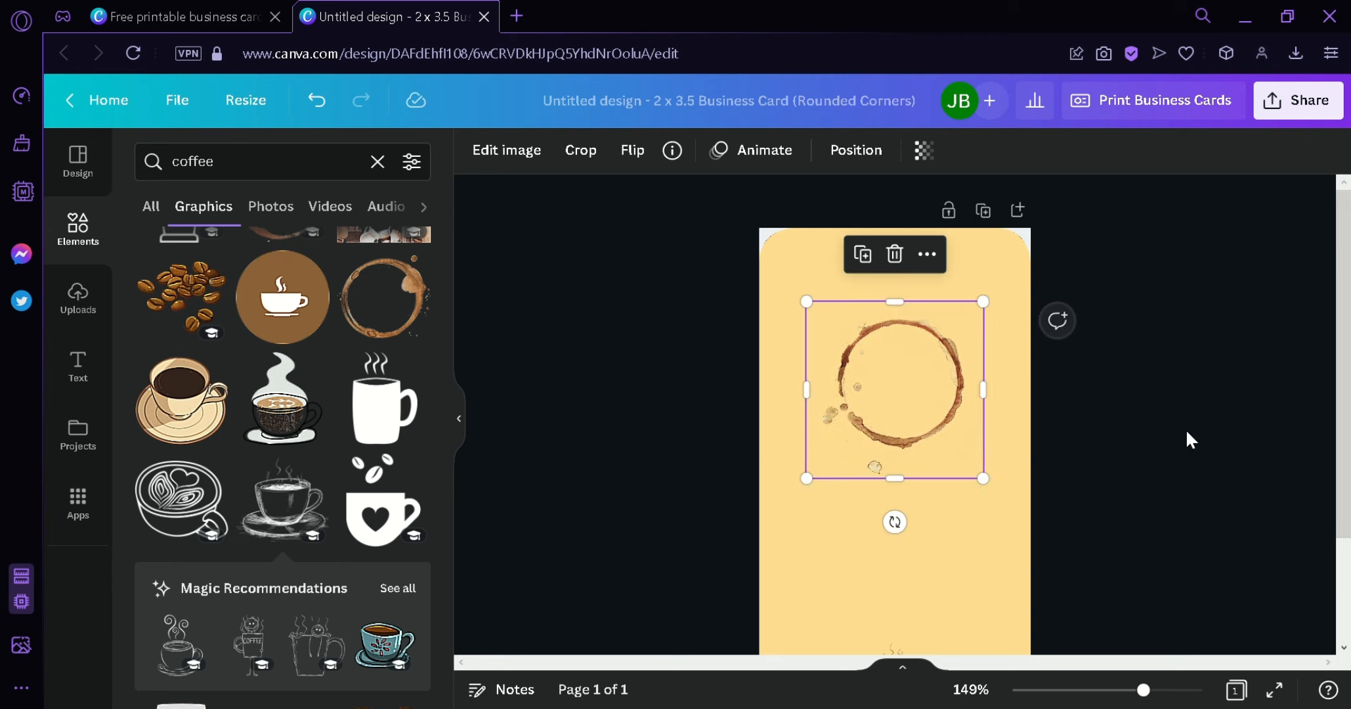
left_click(1188, 439)
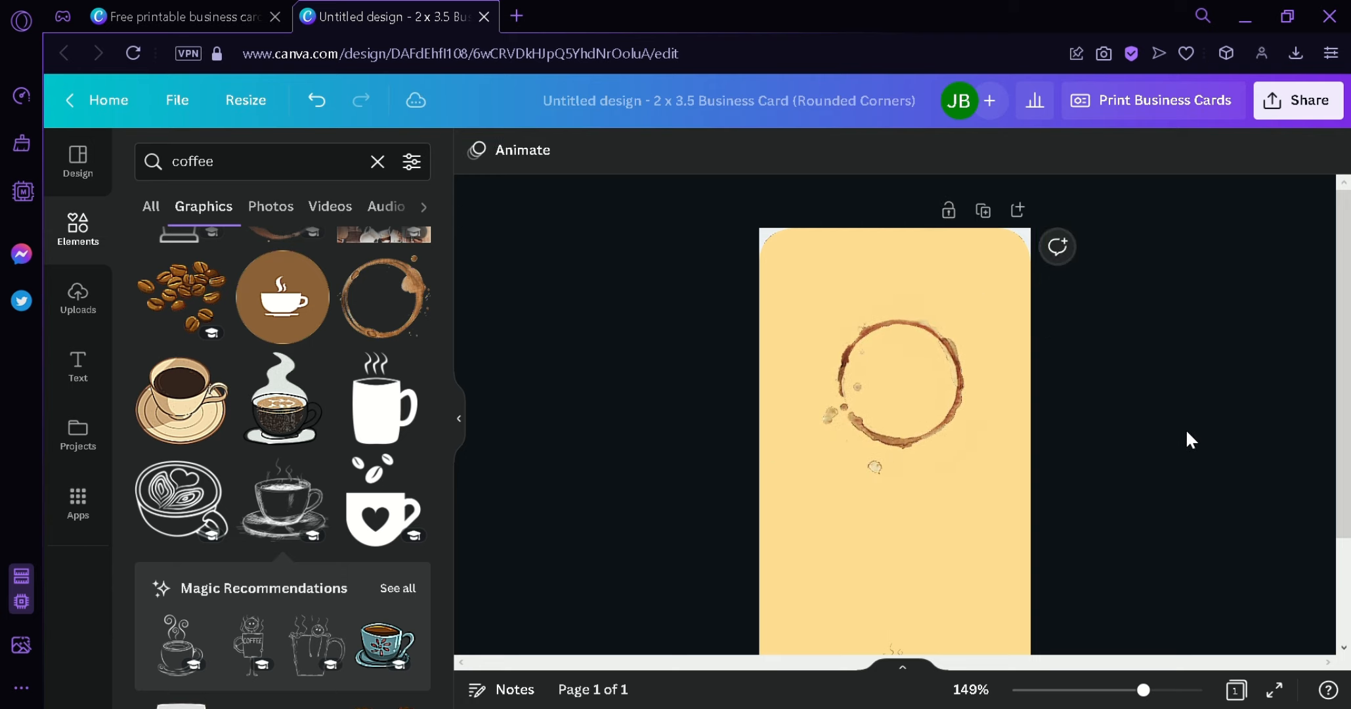
- Clear the 'coffee' search from the Elements panel
left_click(90, 179)
left_click(77, 294)
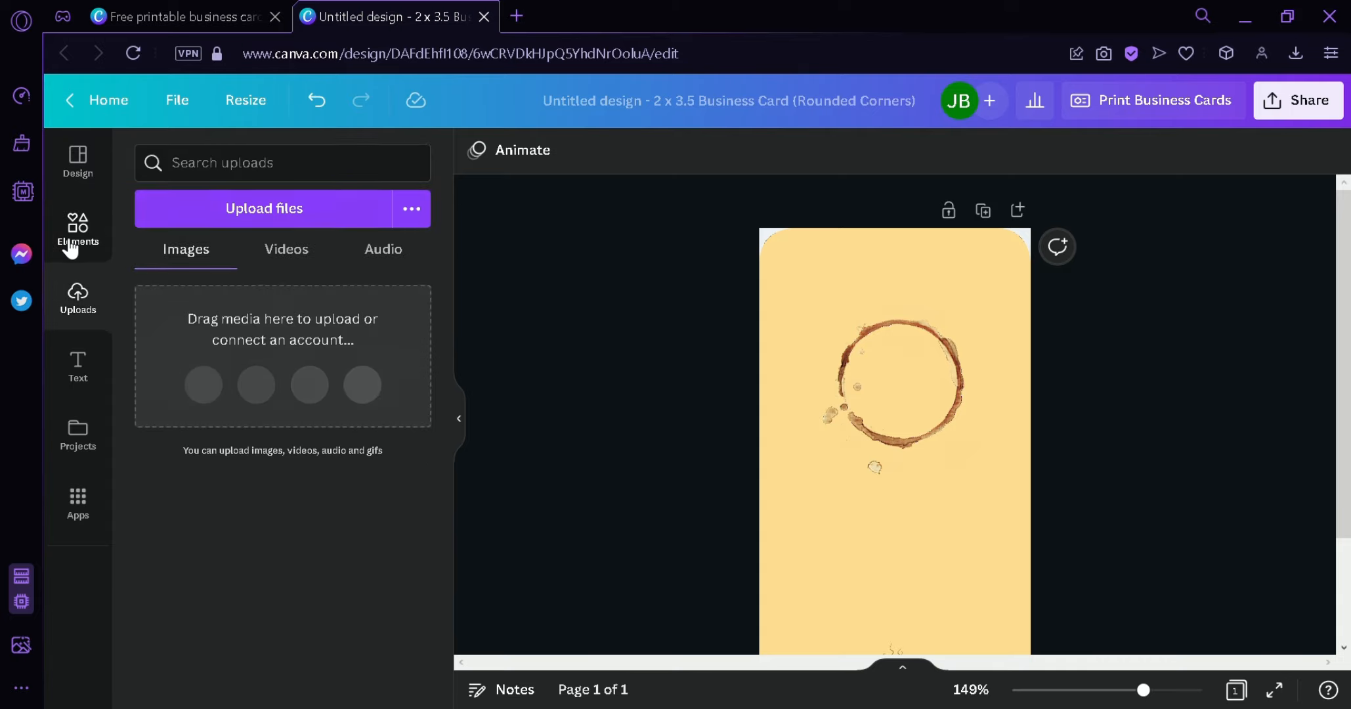
left_click(71, 248)
left_click(377, 162)
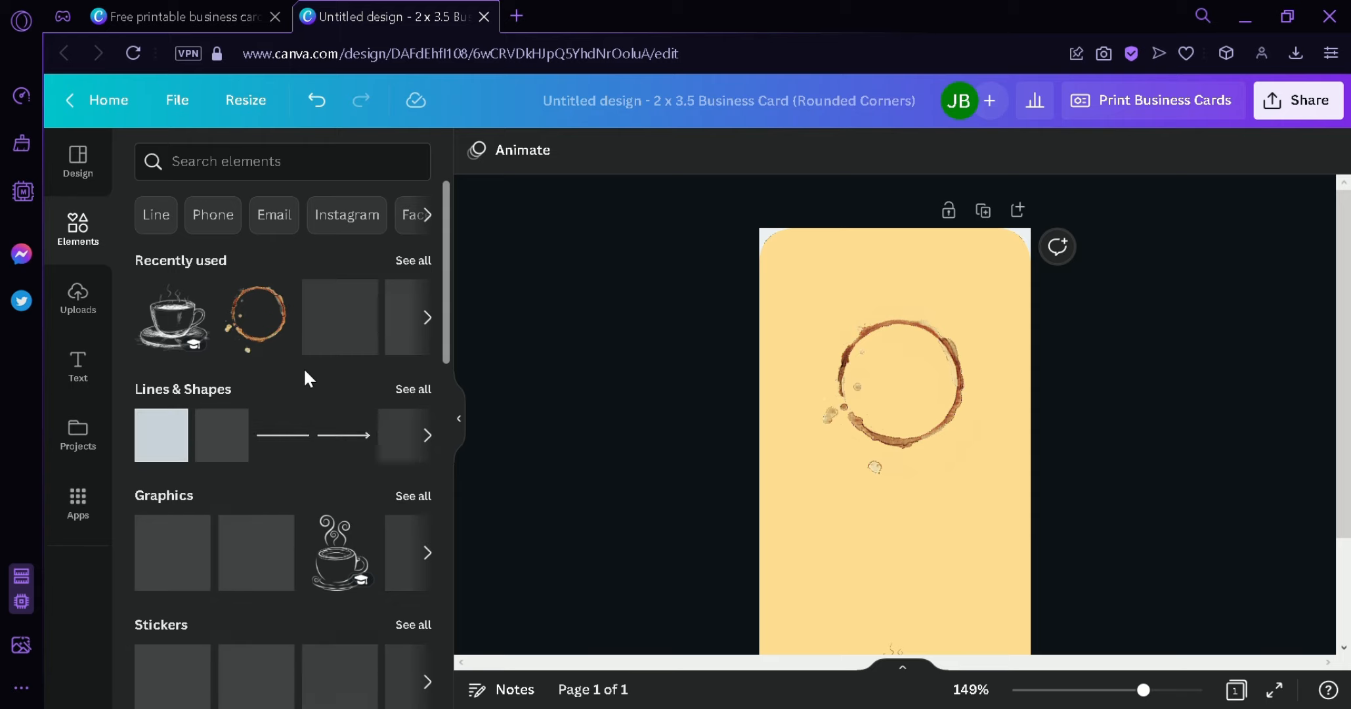
- Stretch a square into a full-width dark brown band across the card's top
left_click_drag(703, 256, 790, 272)
left_click_drag(852, 300, 1066, 279)
left_click_drag(912, 305, 907, 338)
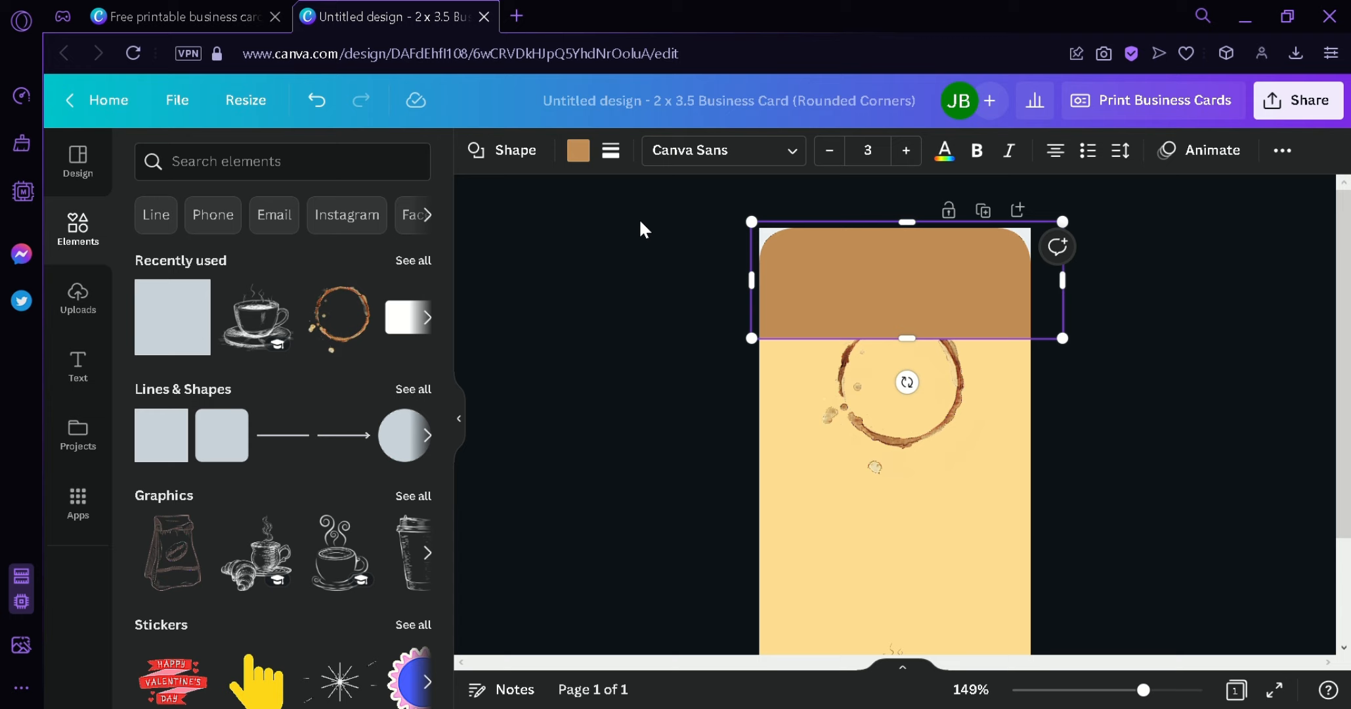
left_click(578, 151)
left_click(397, 502)
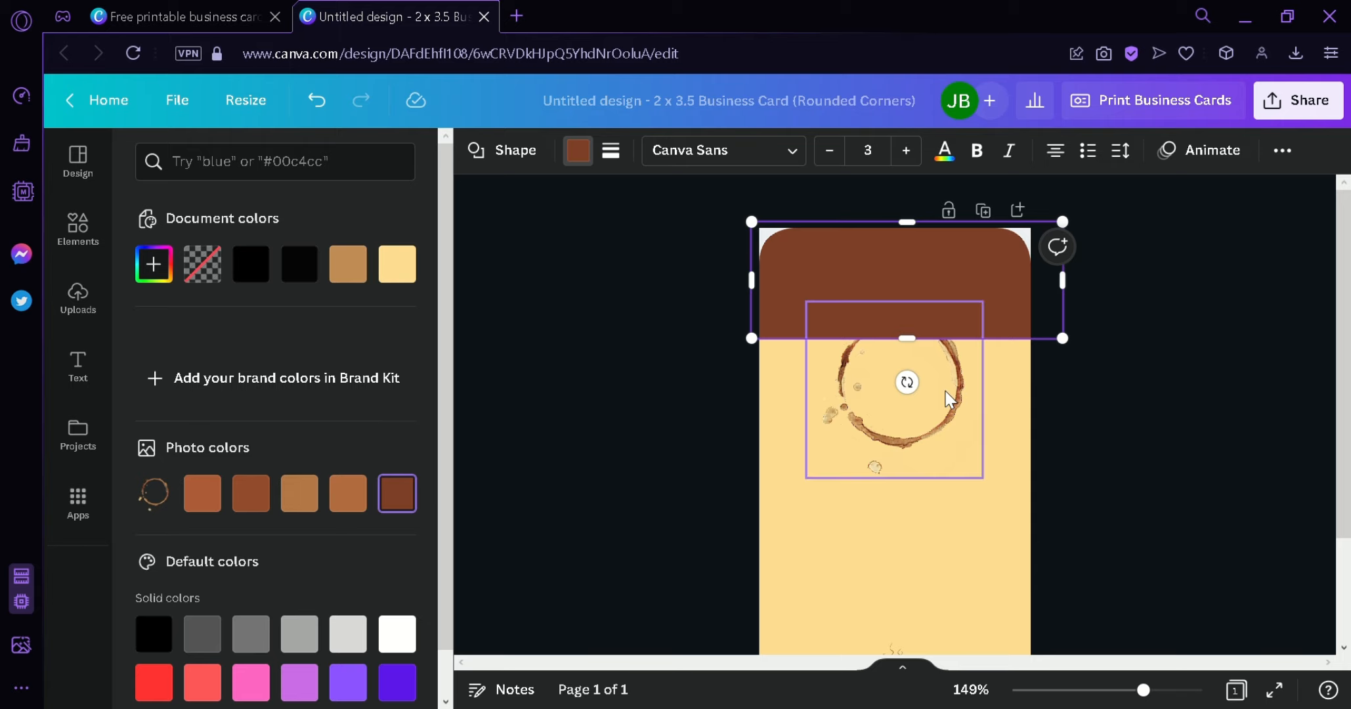
- Move the coffee ring up over the band and bring it forward in front
left_click_drag(949, 397, 944, 325)
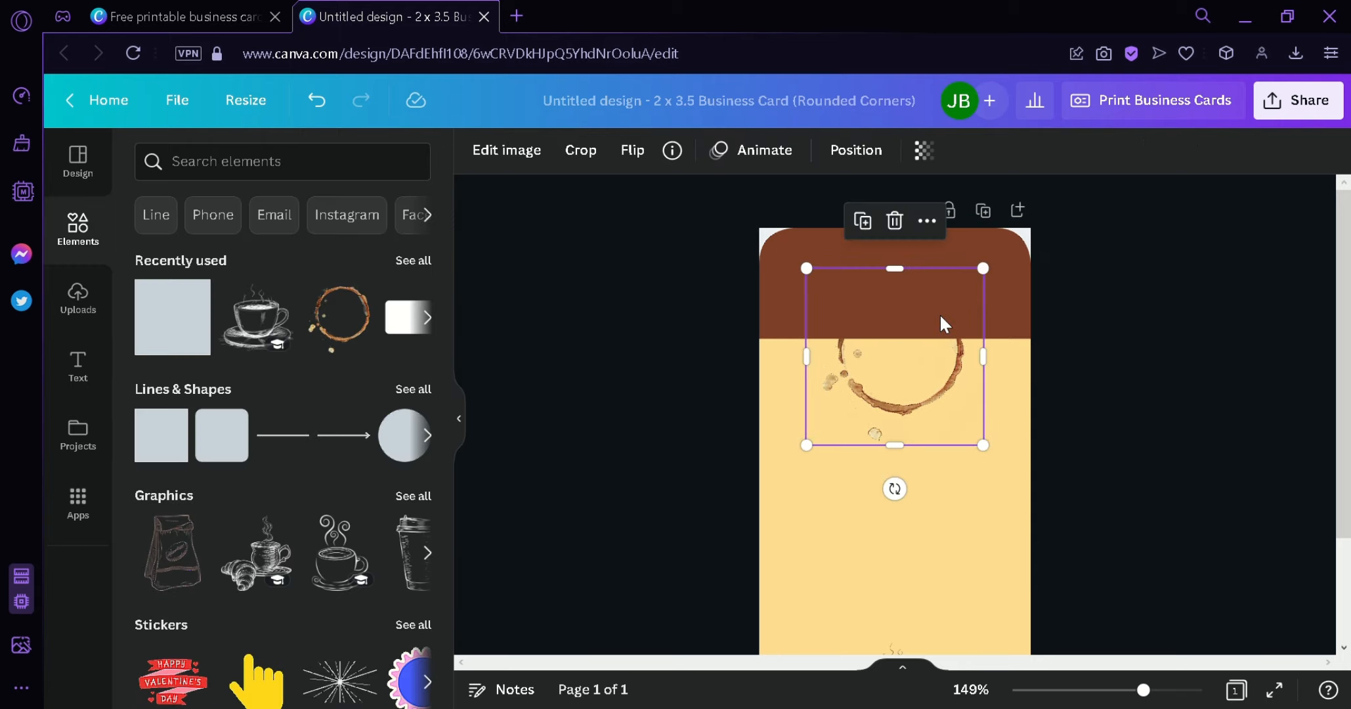
left_click(924, 150)
left_click(855, 150)
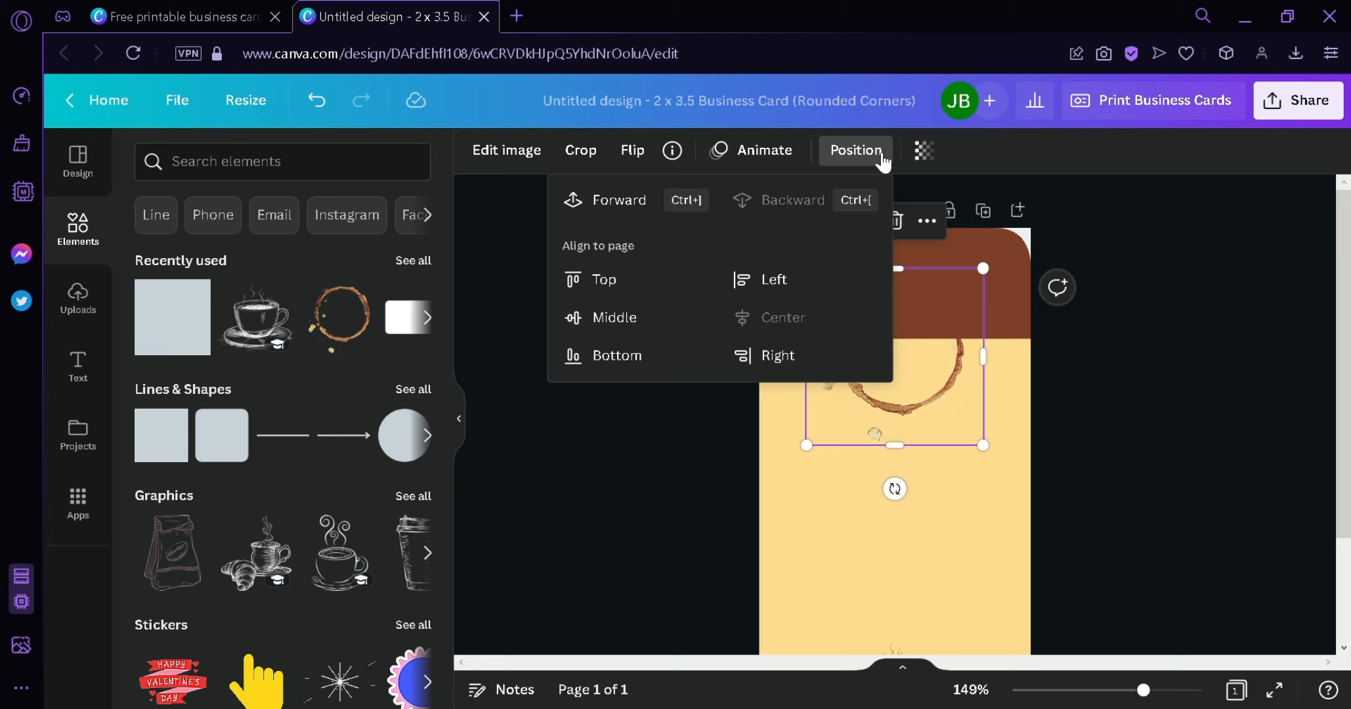
left_click(655, 209)
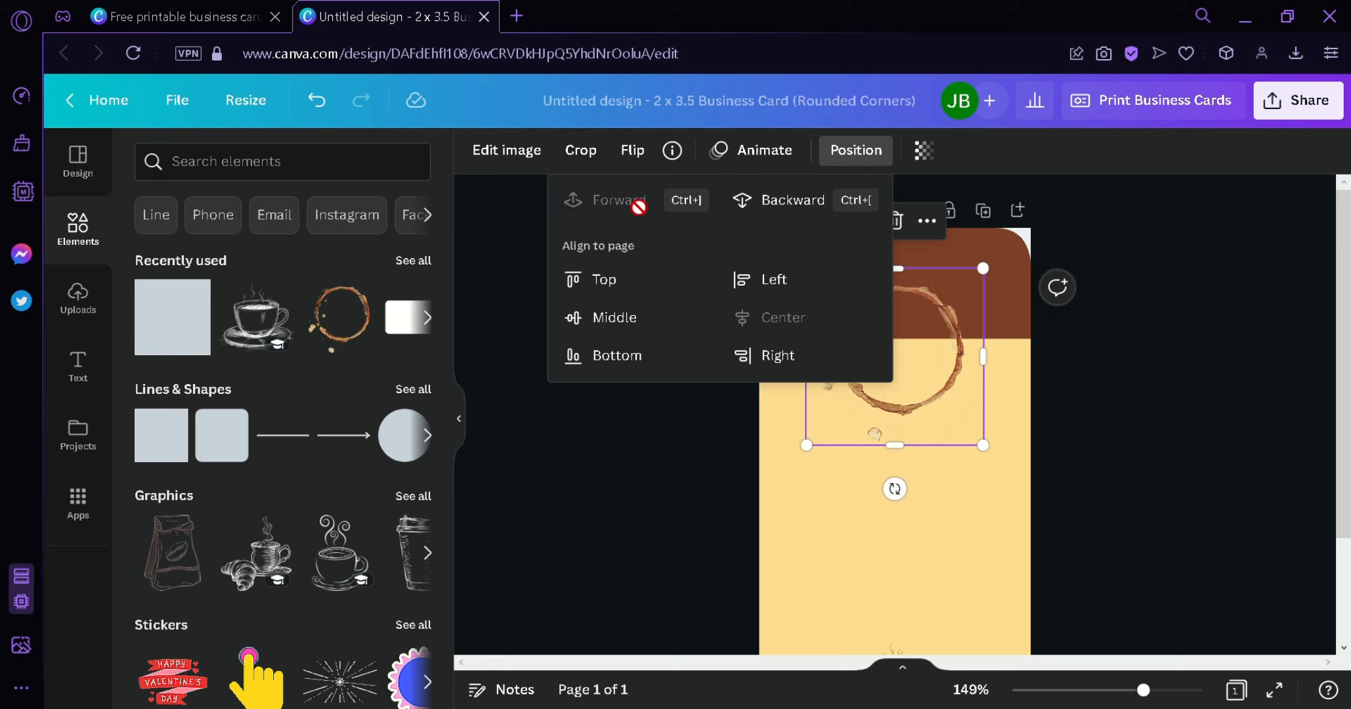
left_click(553, 484)
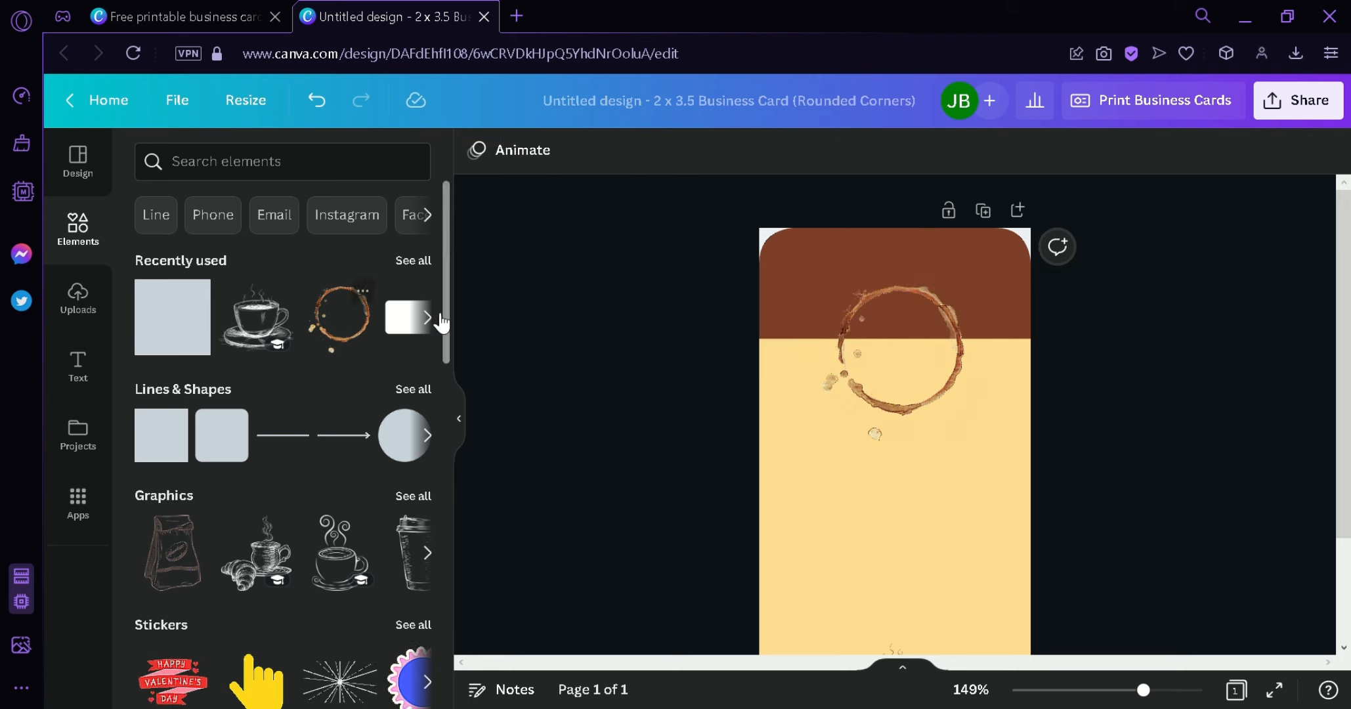
- Add a circle photo frame from Frames and centre it at the card's top
scroll(445, 308, "down", 1)
scroll(439, 350, "down", 3)
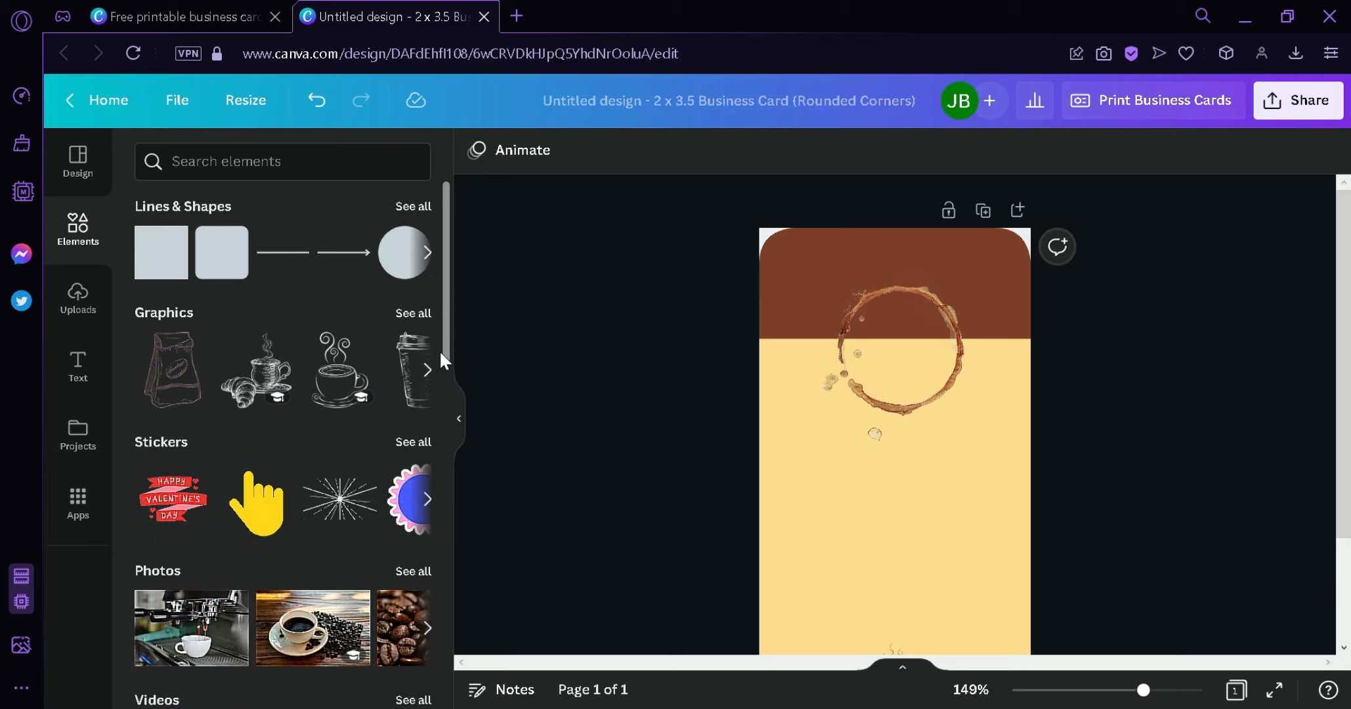
left_click_drag(445, 349, 449, 518)
scroll(444, 558, "down", 6)
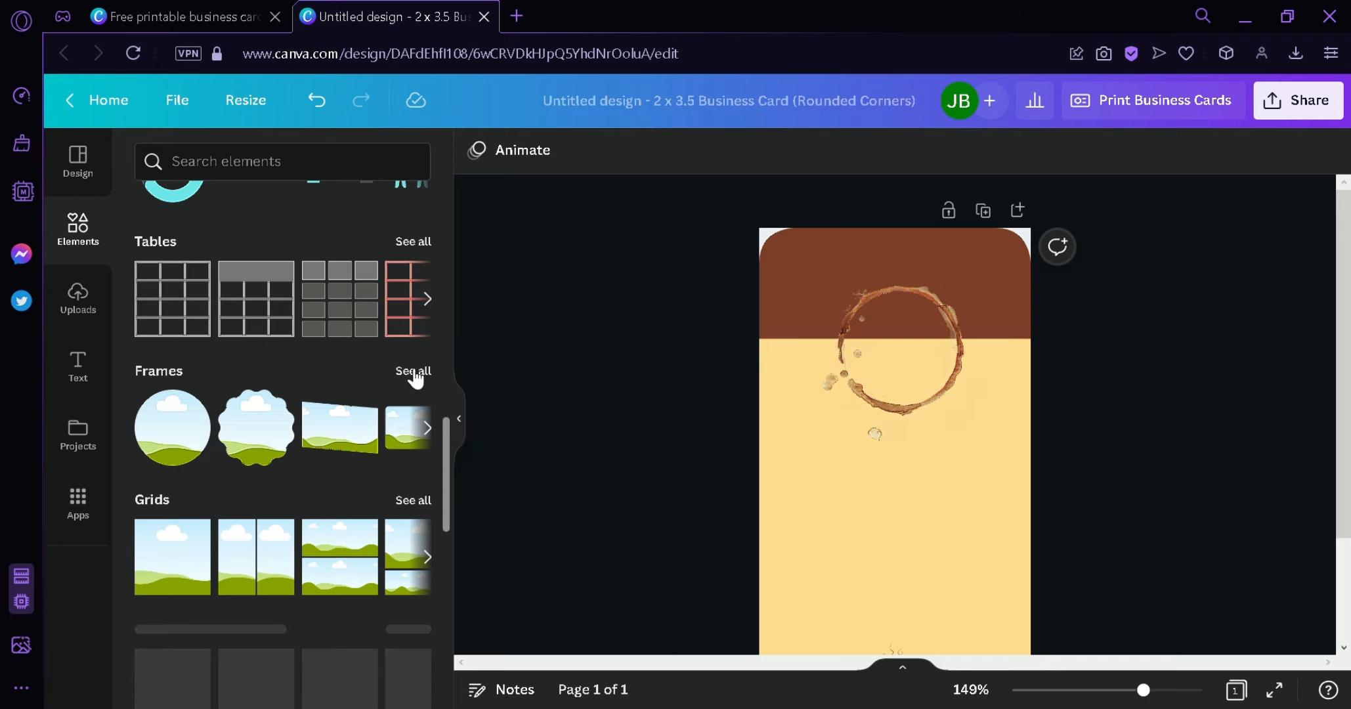
left_click(408, 371)
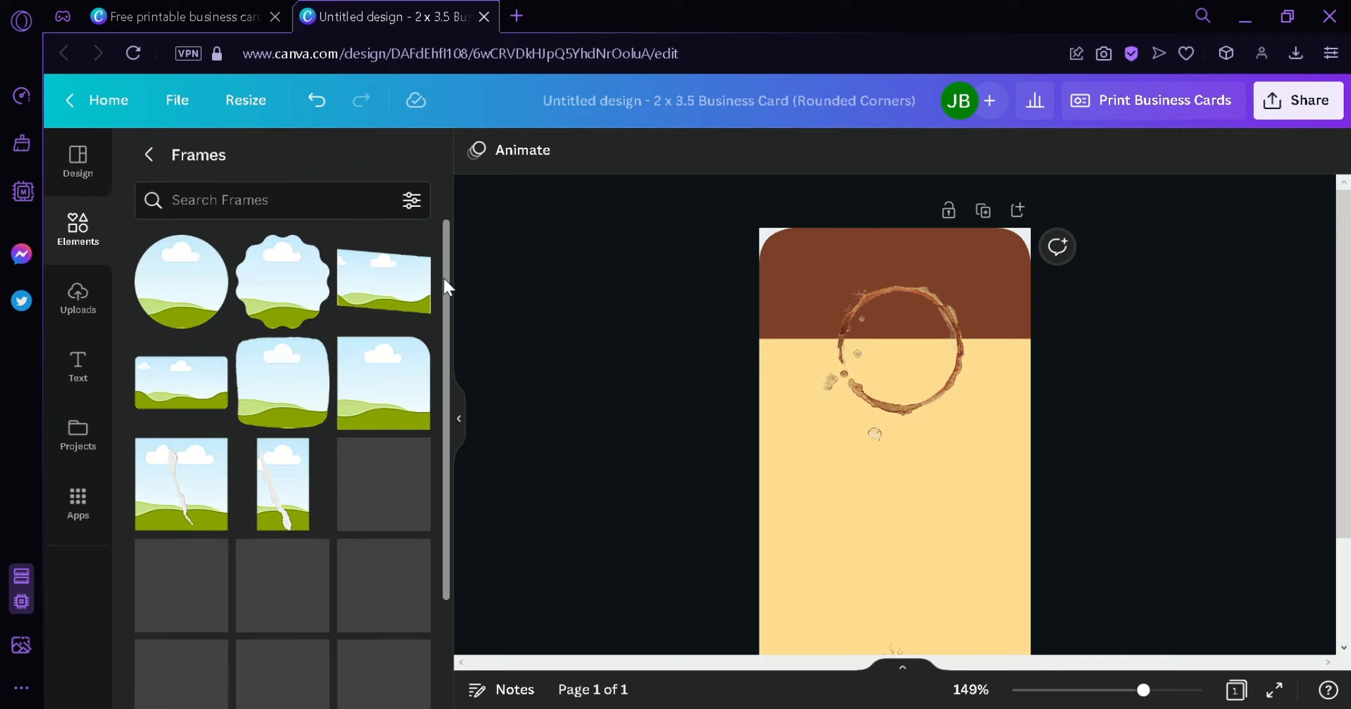
scroll(444, 315, "down", 1)
left_click_drag(443, 326, 440, 639)
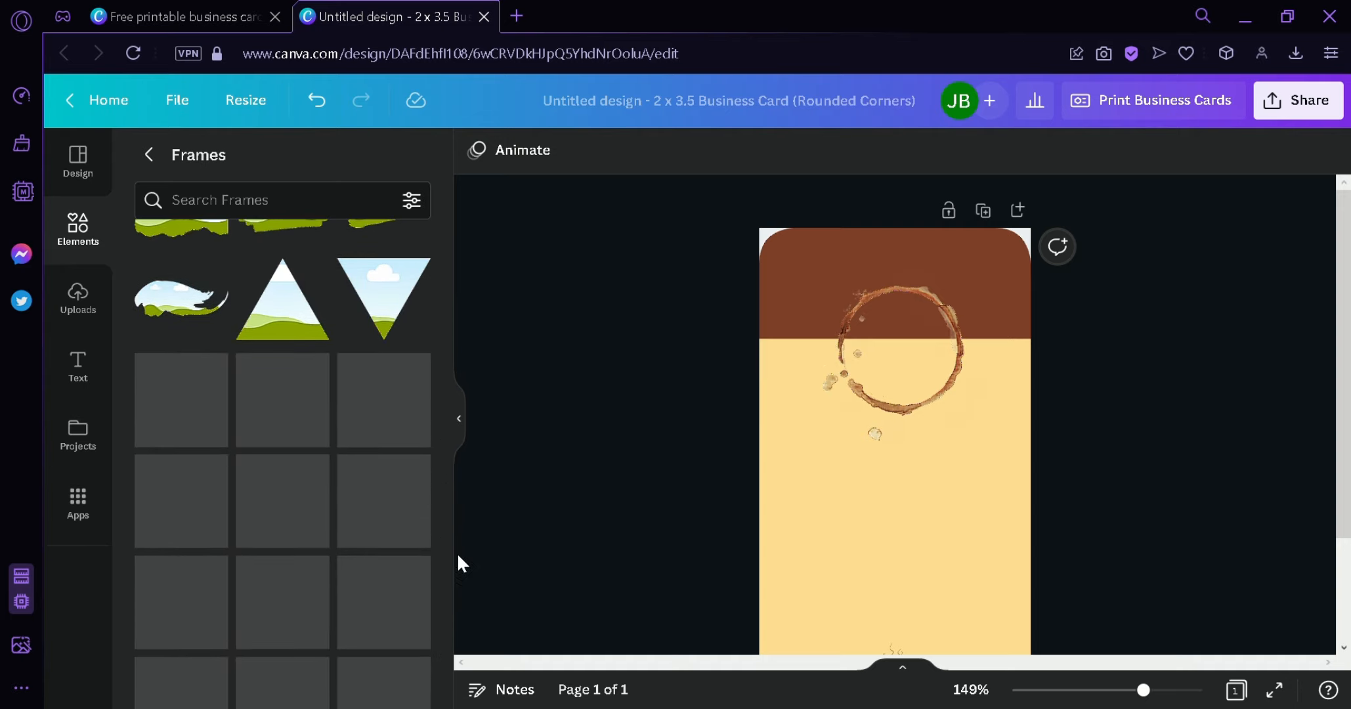
left_click_drag(445, 548, 405, 289)
left_click_drag(231, 302, 893, 348)
left_click_drag(962, 418, 922, 398)
- Resize and re-layer the coffee ring so it sits centred around the circle frame
left_click(921, 397)
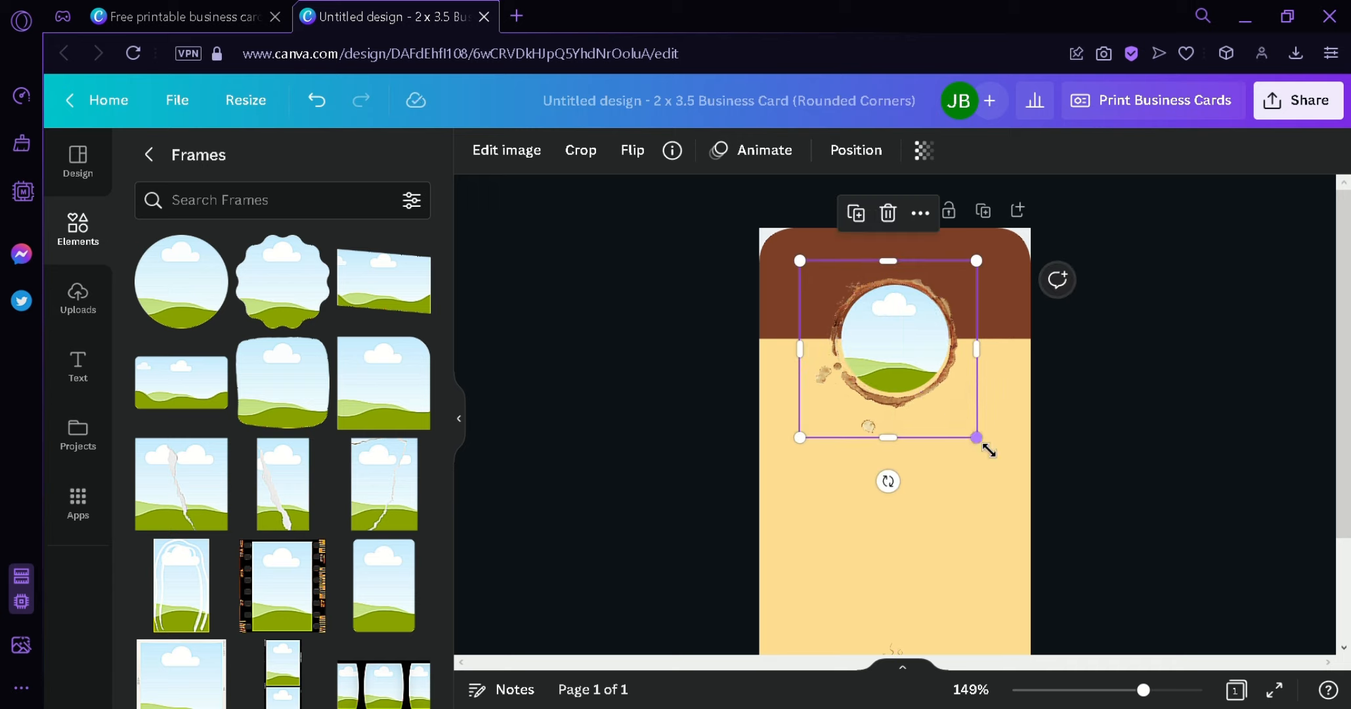
left_click_drag(988, 450, 948, 421)
left_click(856, 150)
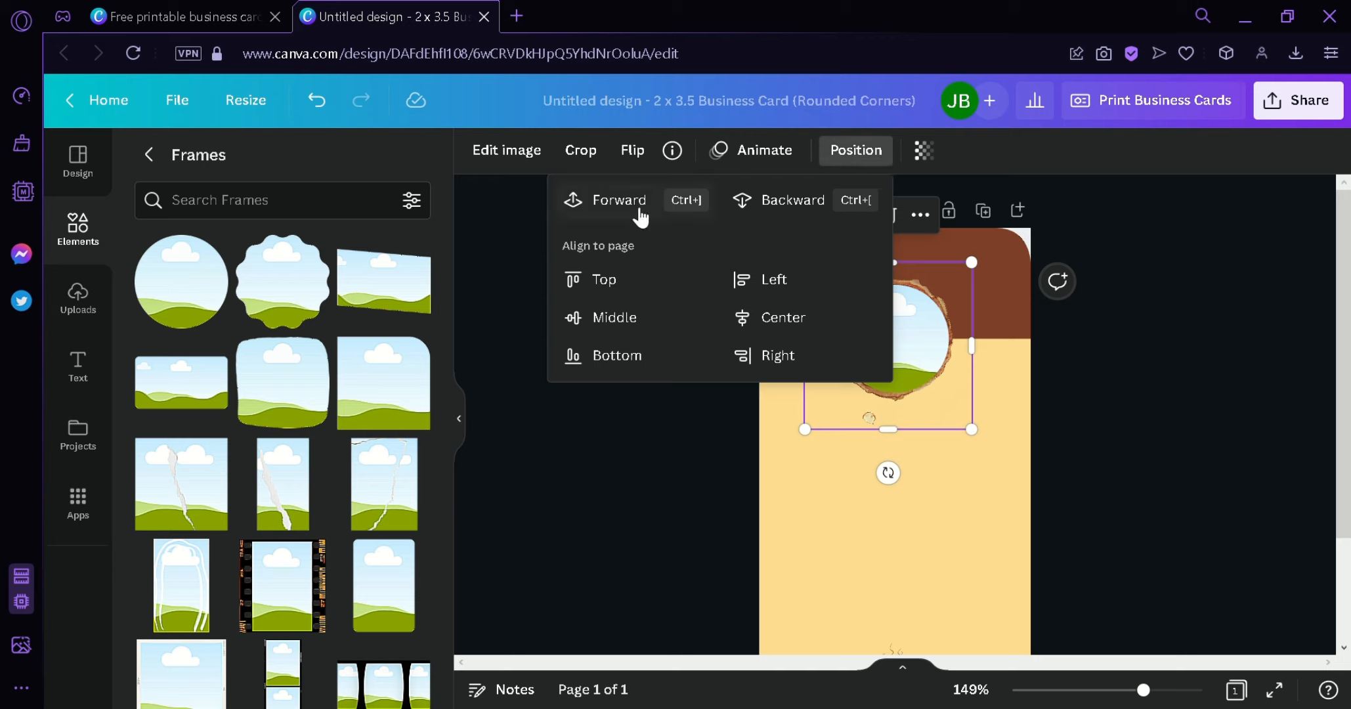
left_click(614, 200)
left_click(1224, 440)
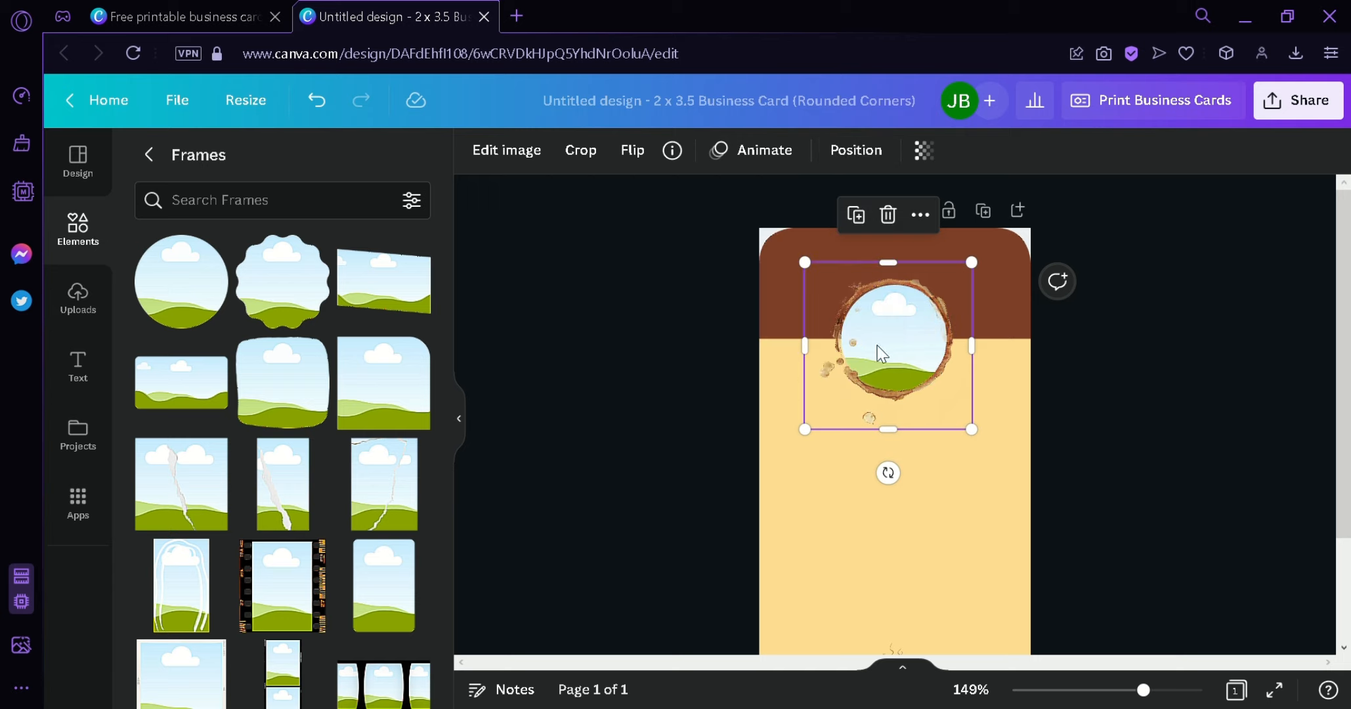
mouse_move(935, 401)
left_mouse_down()
mouse_move(950, 414)
mouse_move(939, 407)
left_mouse_up()
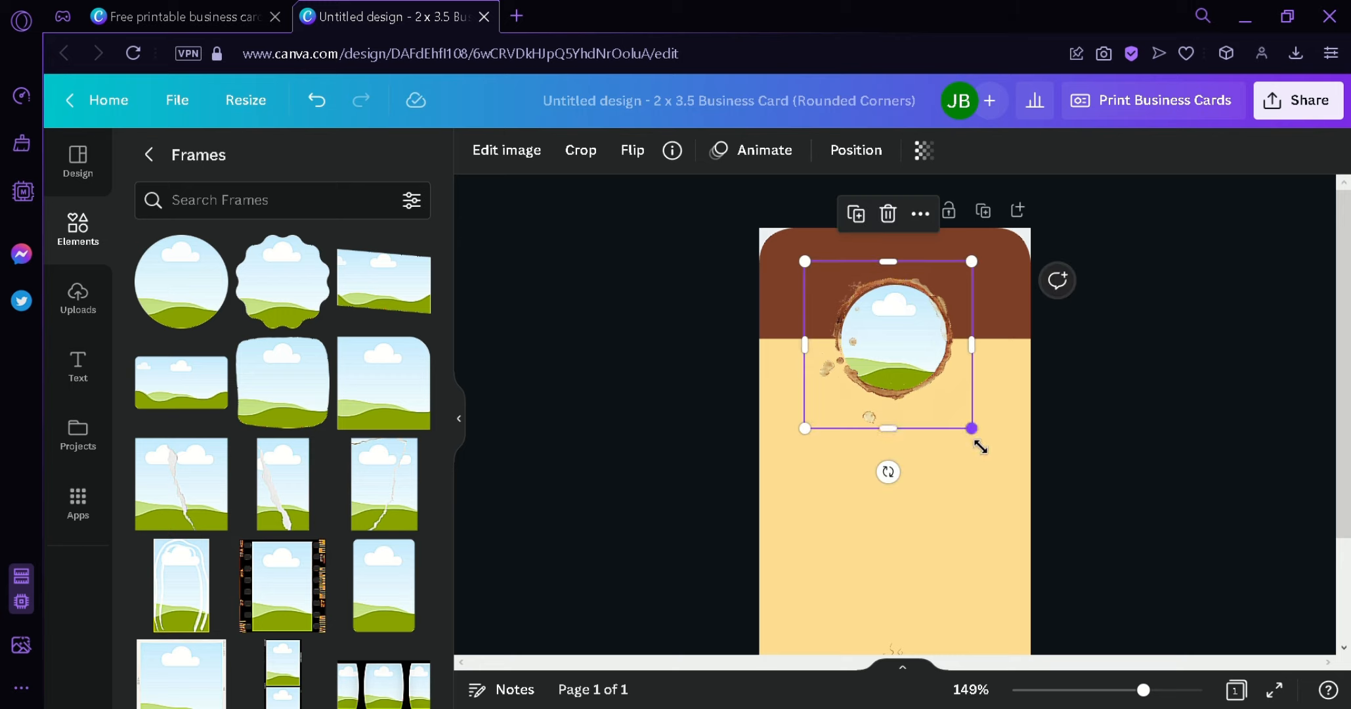
left_click_drag(980, 447, 973, 443)
left_click_drag(950, 397, 952, 399)
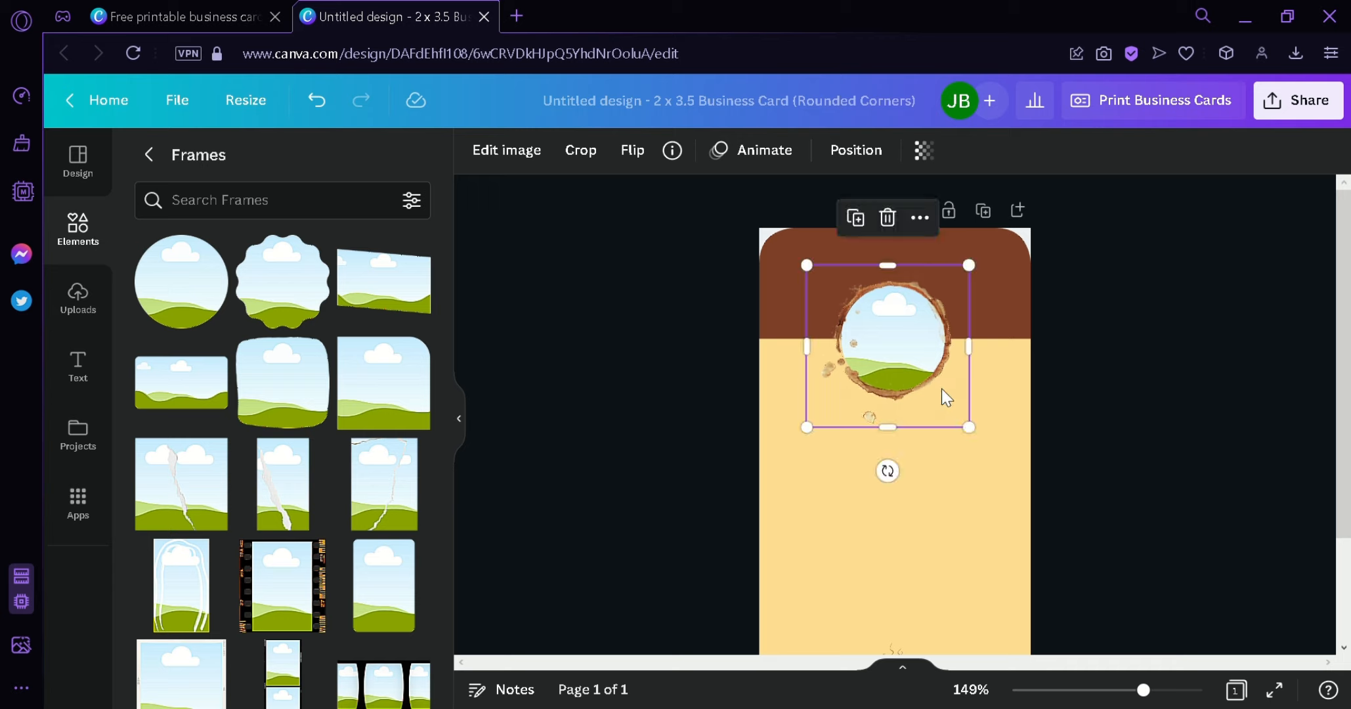
left_click(1120, 423)
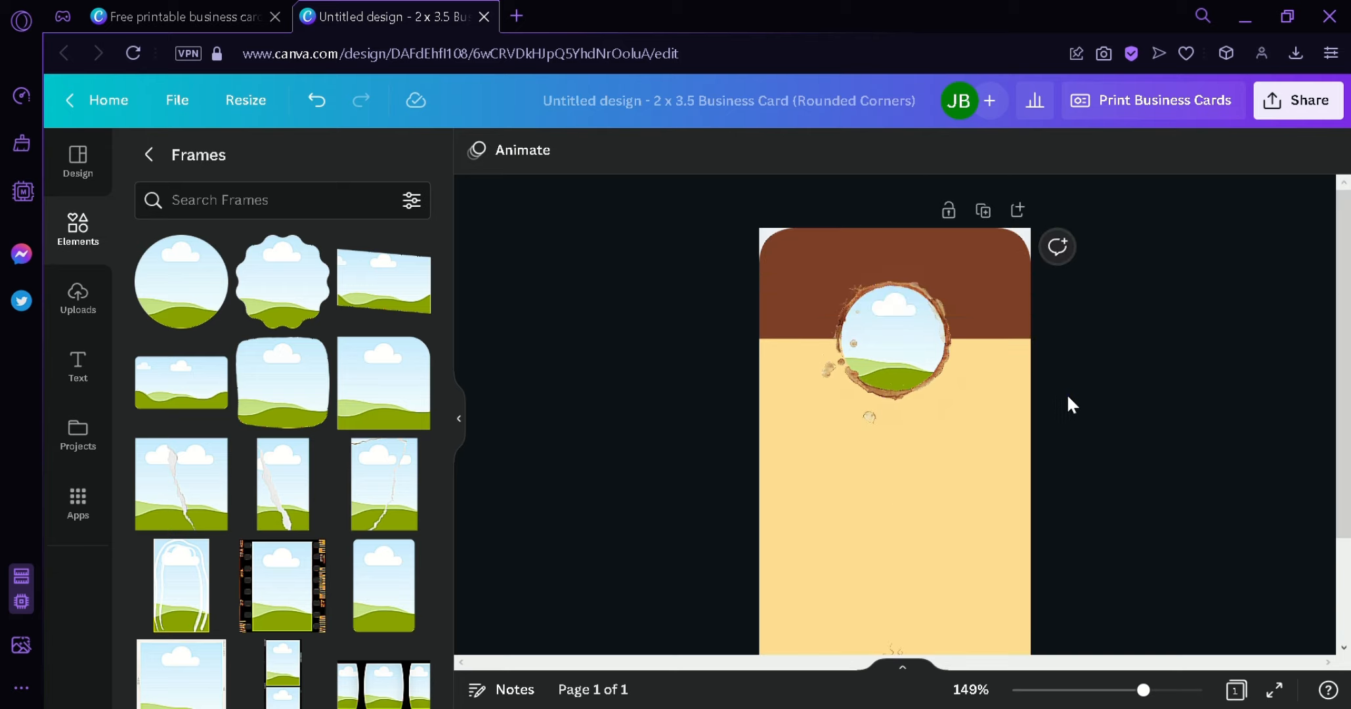
- Open Uploads and send the circle frame back one layer
left_click(896, 318)
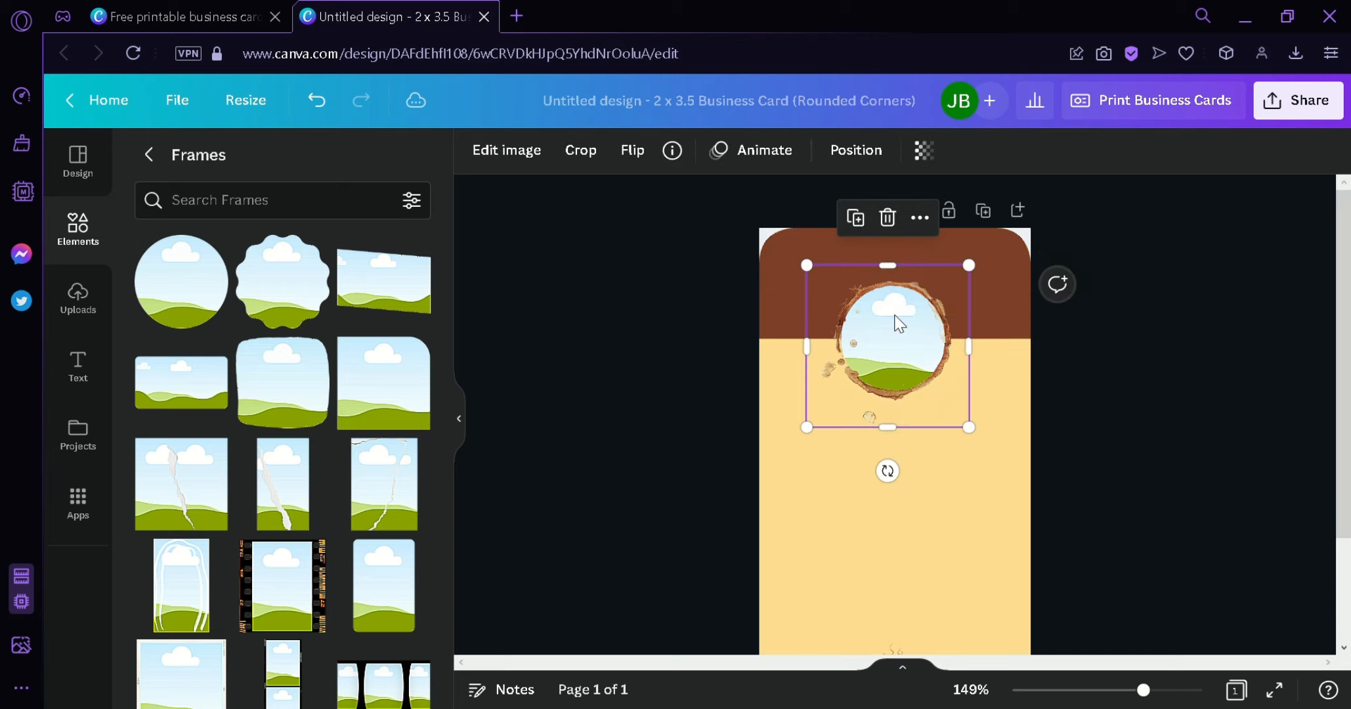
left_click(79, 321)
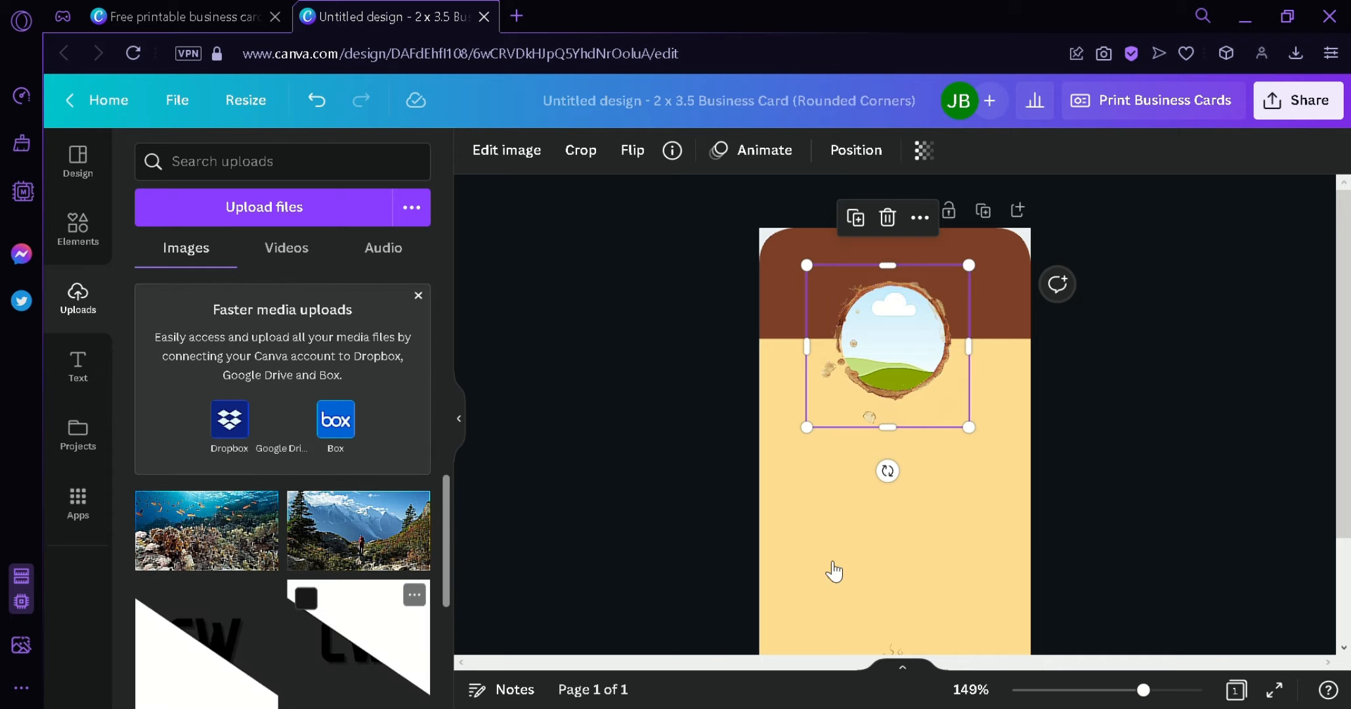
left_click(832, 567)
double_click(909, 322)
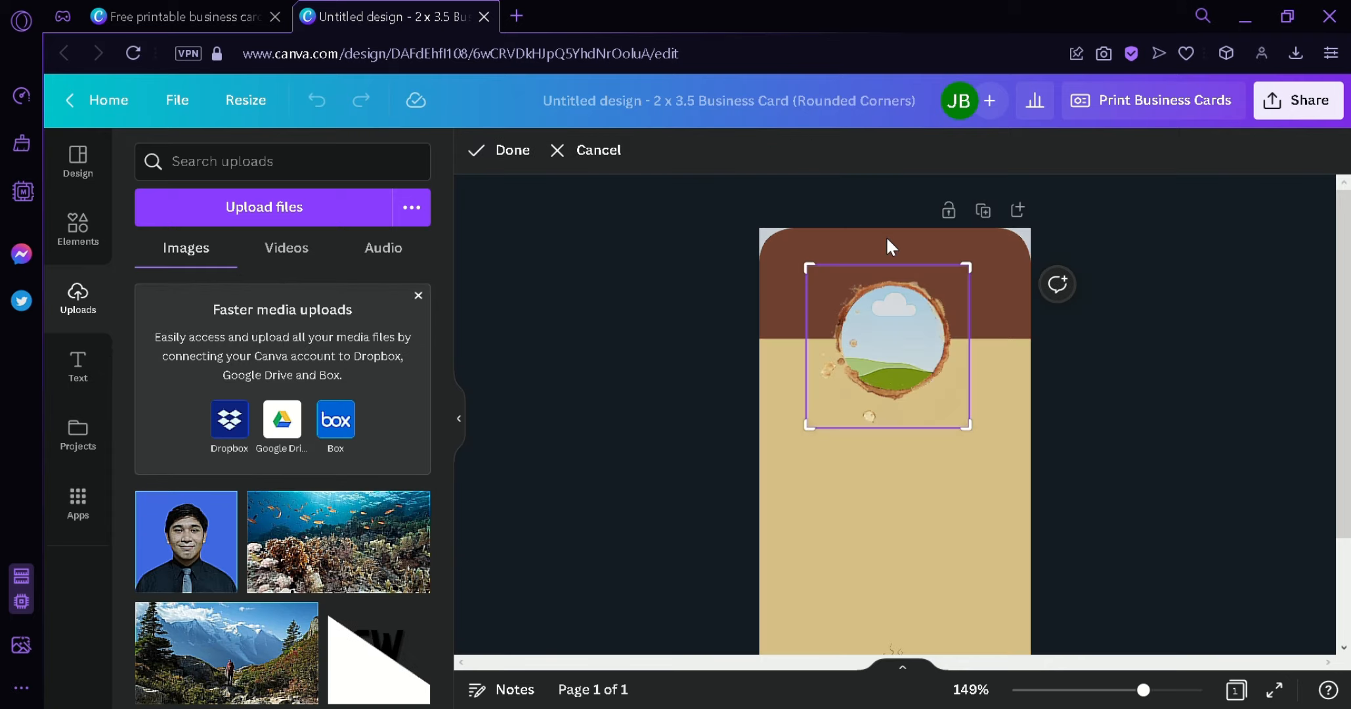
left_click(582, 151)
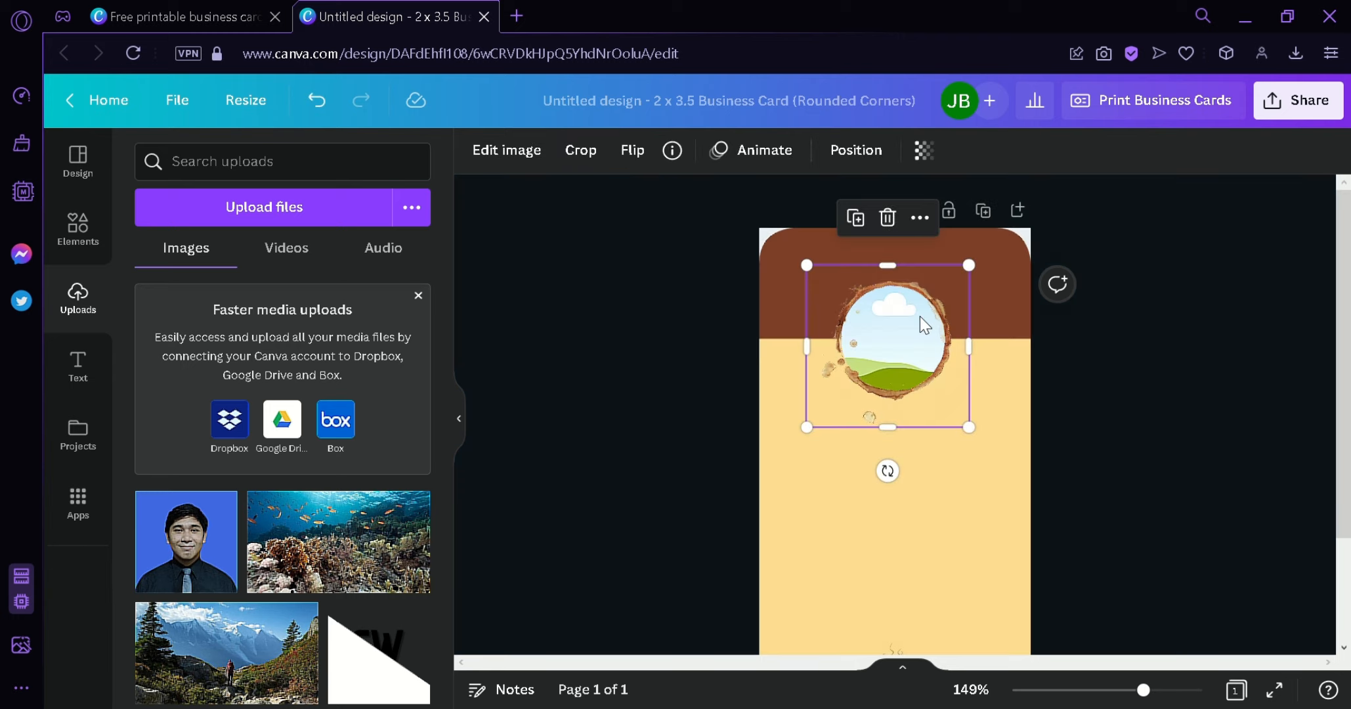
left_click(830, 156)
left_click(745, 209)
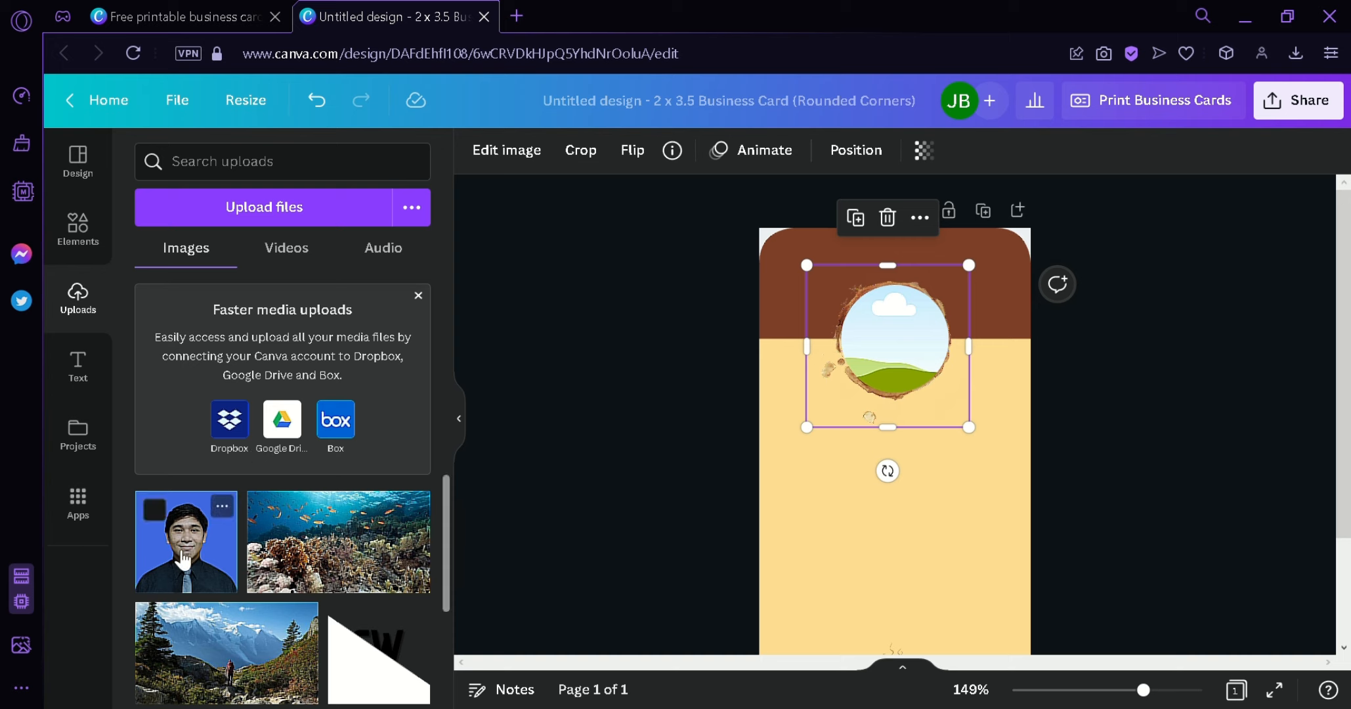
- Drop the uploaded headshot of a man in a suit into the circle frame
left_click_drag(186, 538, 896, 338)
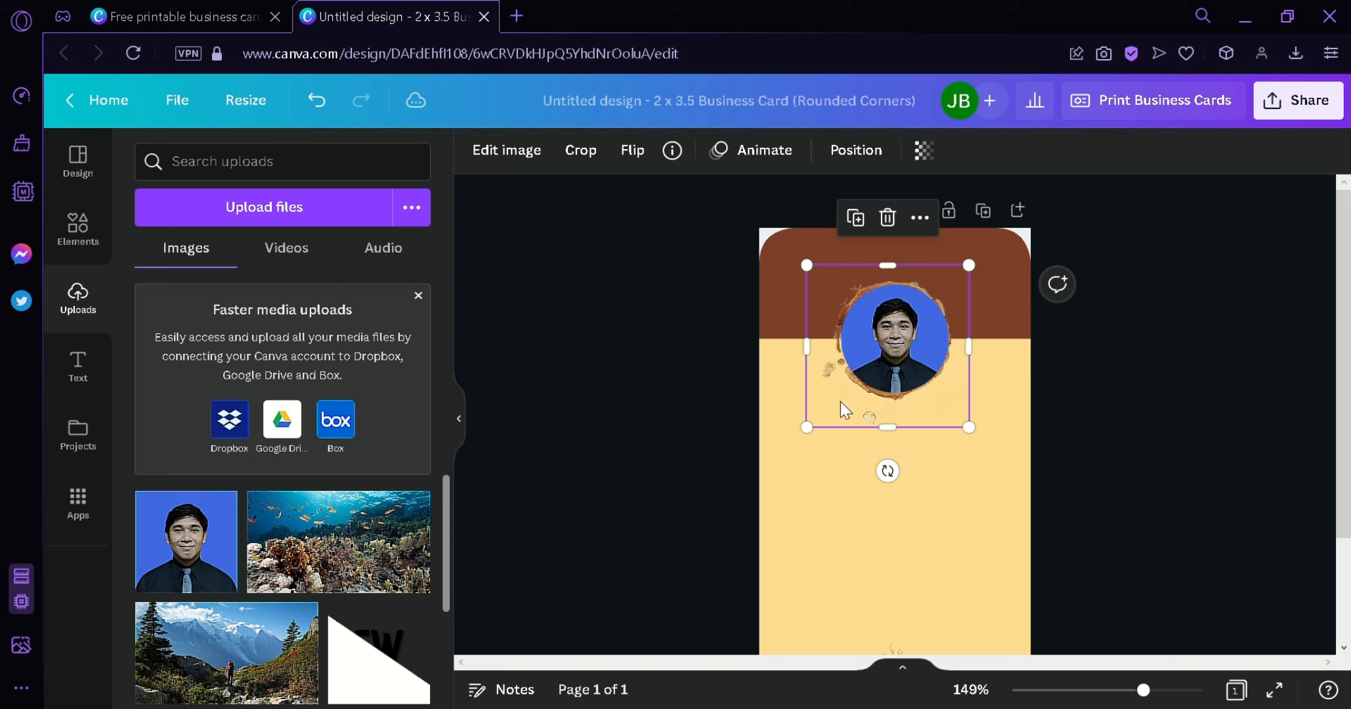
left_click(854, 151)
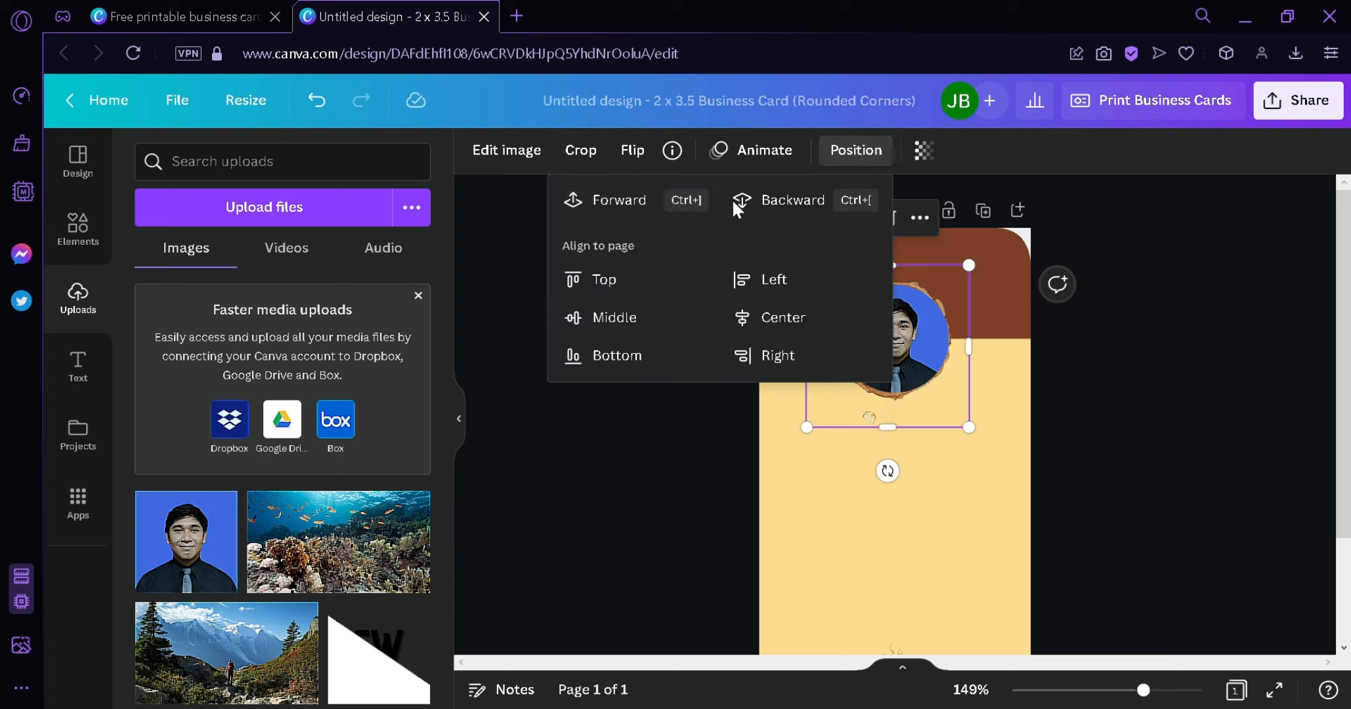
left_click(1245, 472)
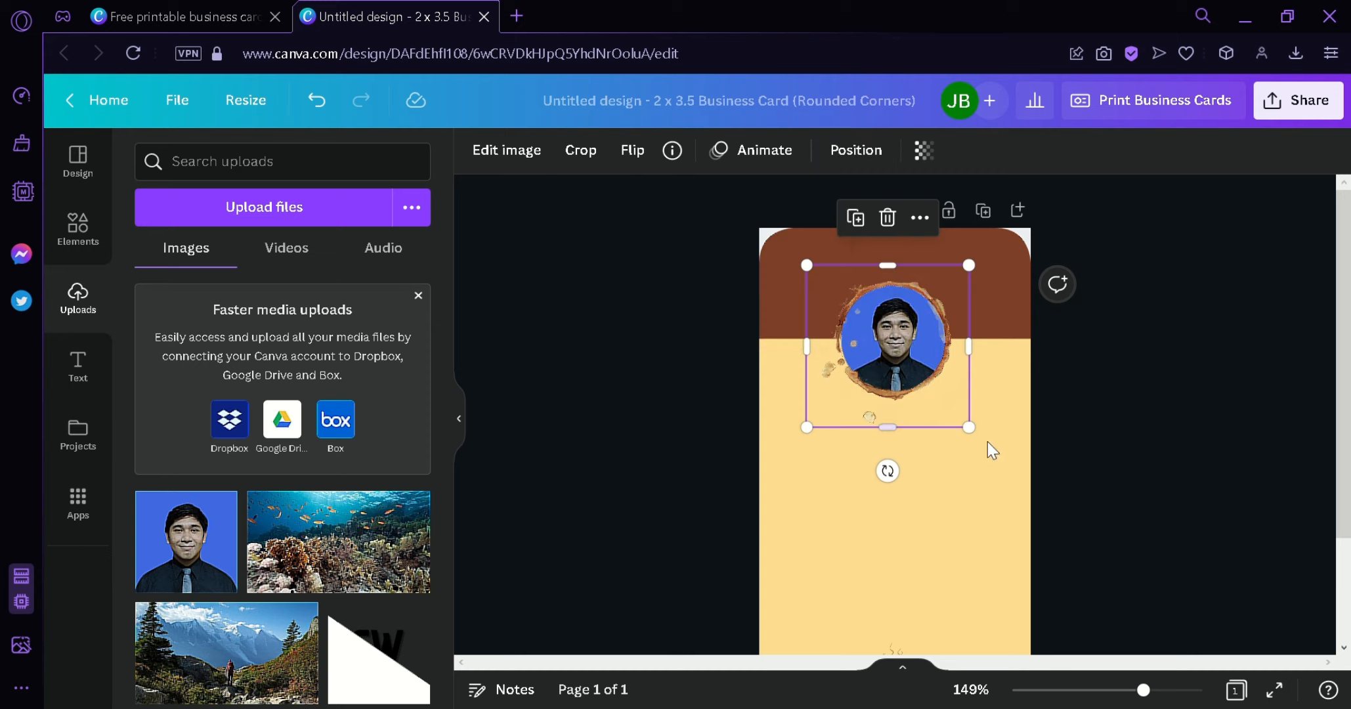
left_click(1138, 434)
scroll(1168, 443, "down", 2)
scroll(1169, 443, "up", 2)
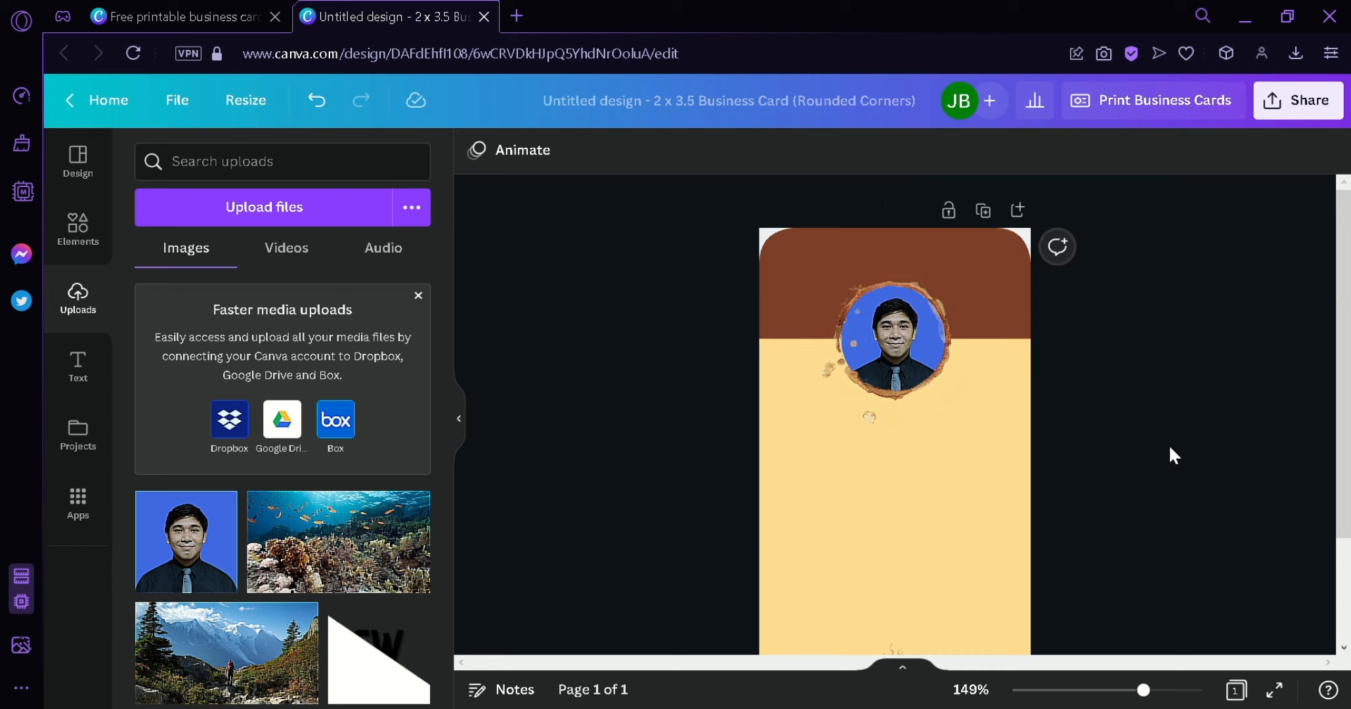
scroll(1147, 446, "down", 2)
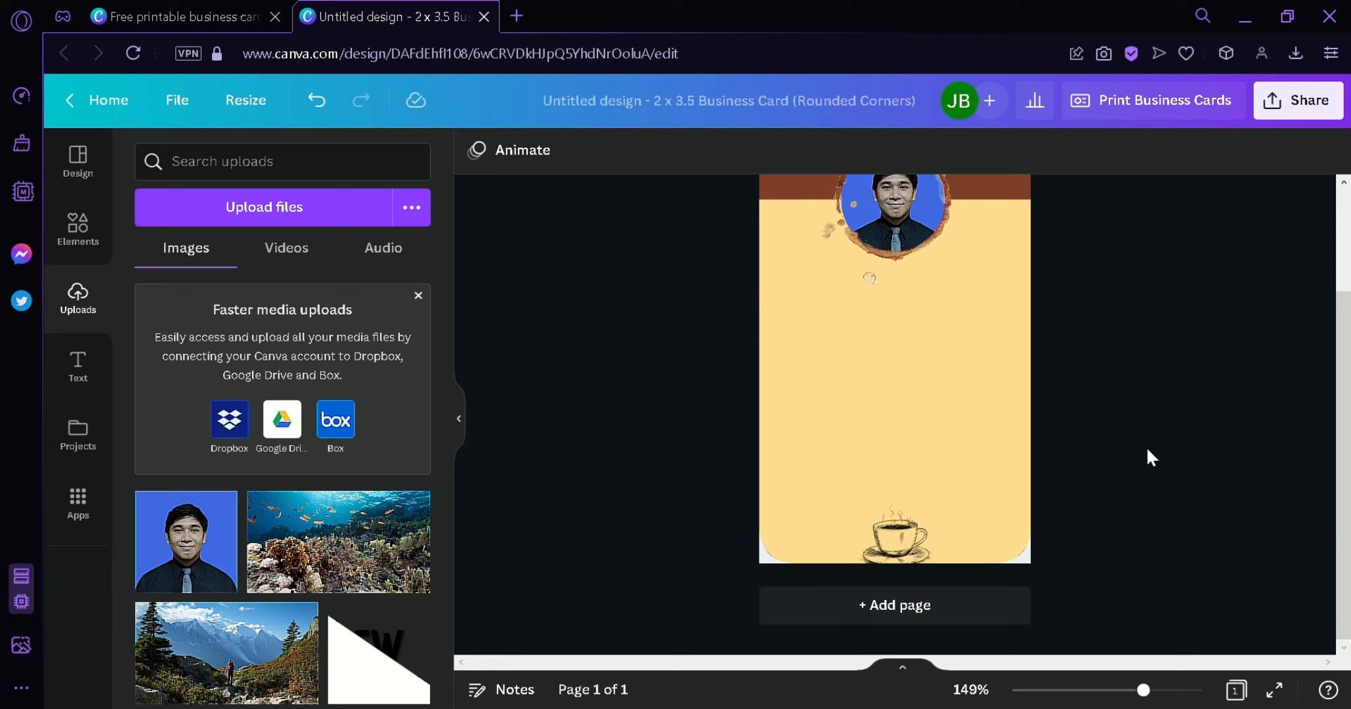
scroll(1150, 455, "up", 2)
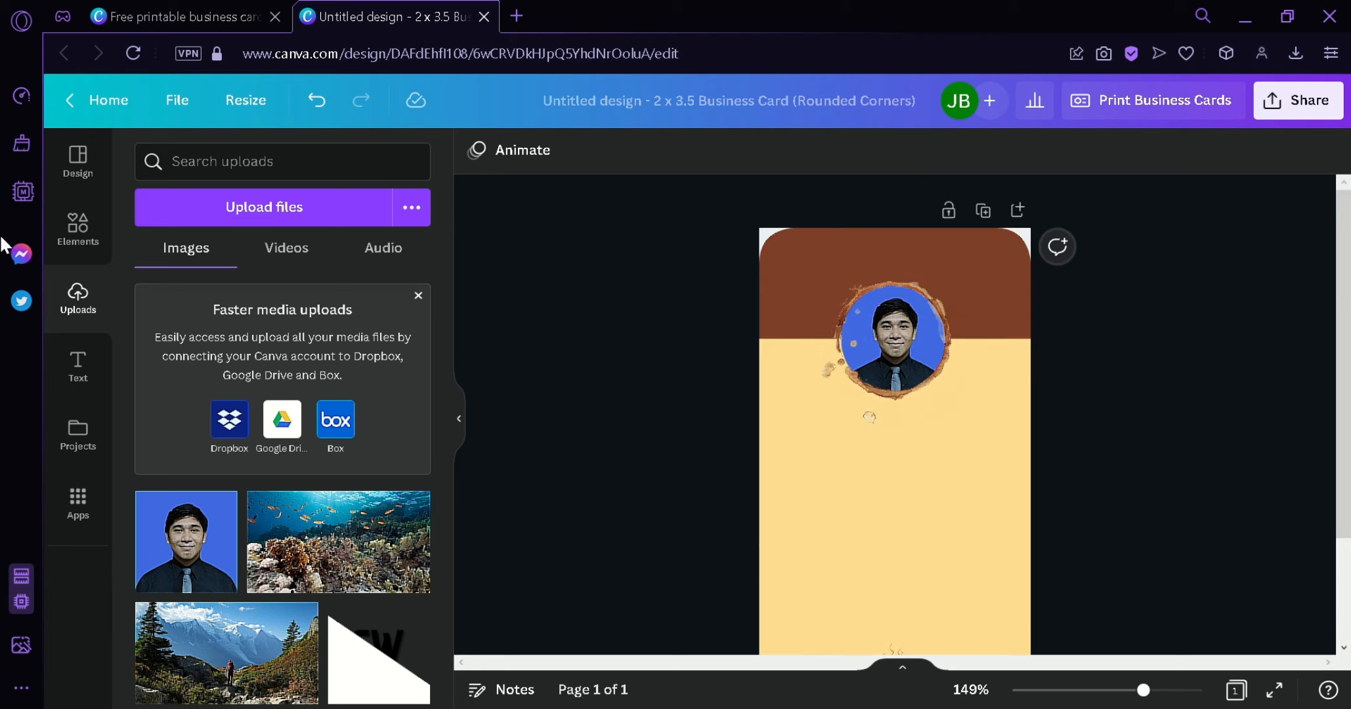
left_click(73, 244)
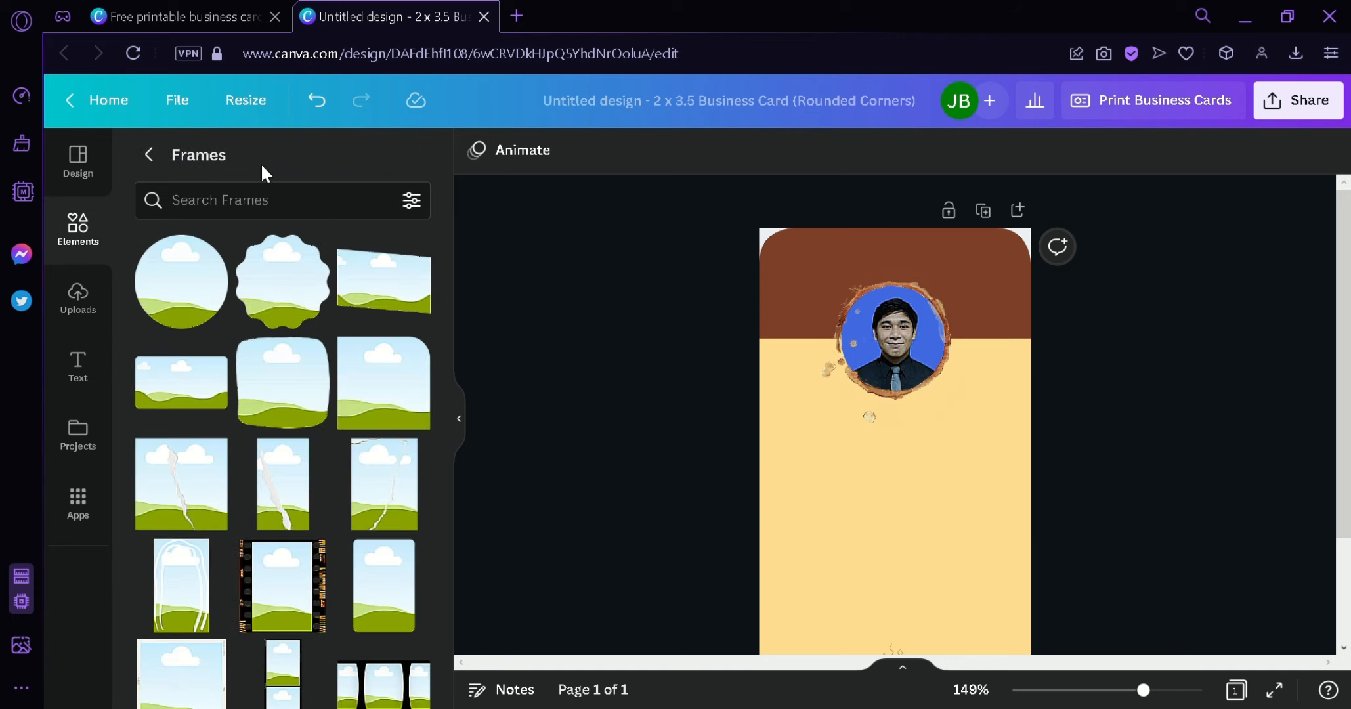
- Search Elements for 'line' and stretch the leaf-tipped line graphic across the card's full width
left_click(151, 158)
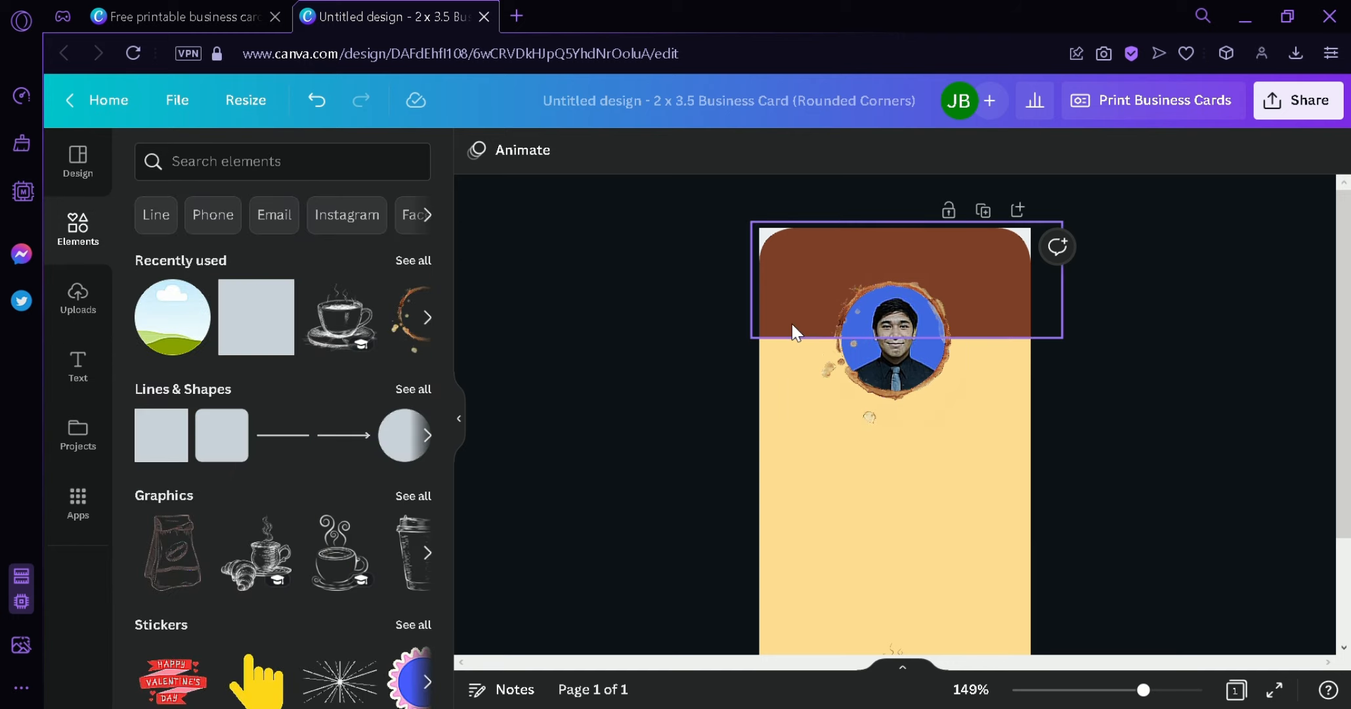
left_click(285, 169)
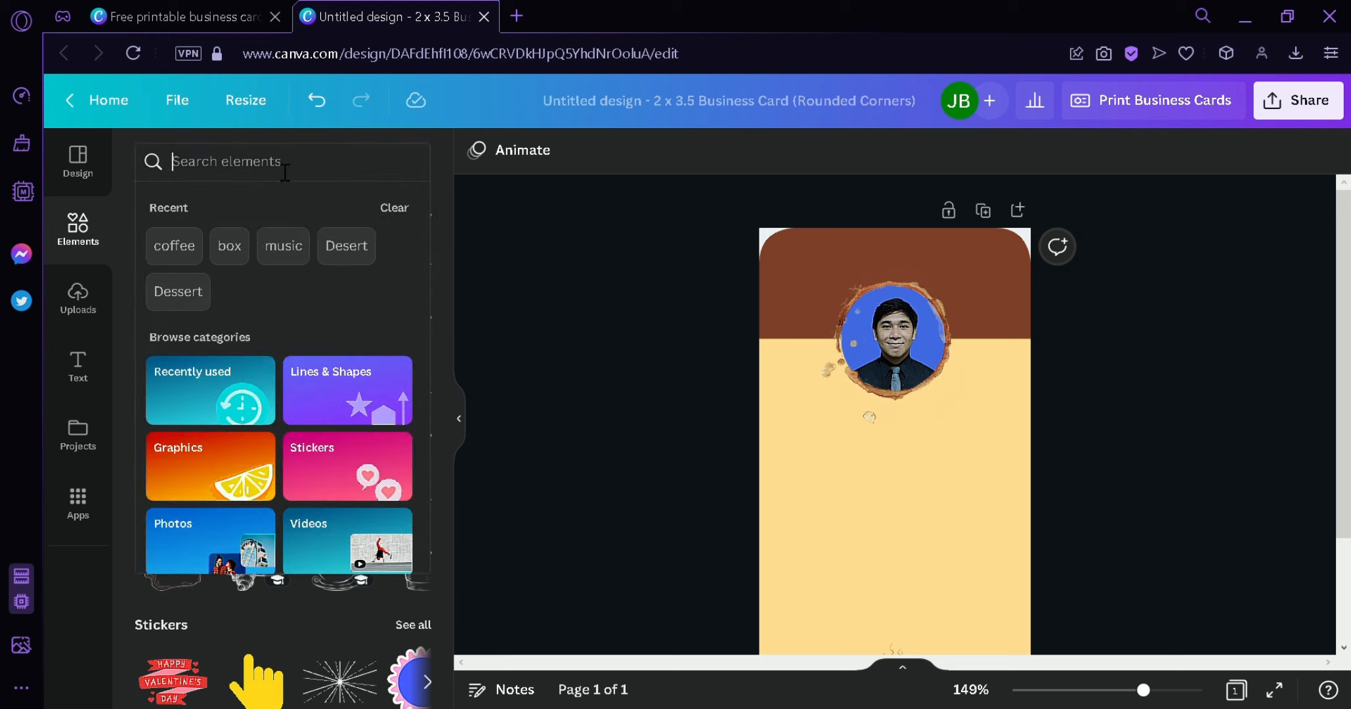
type("line")
key("Return")
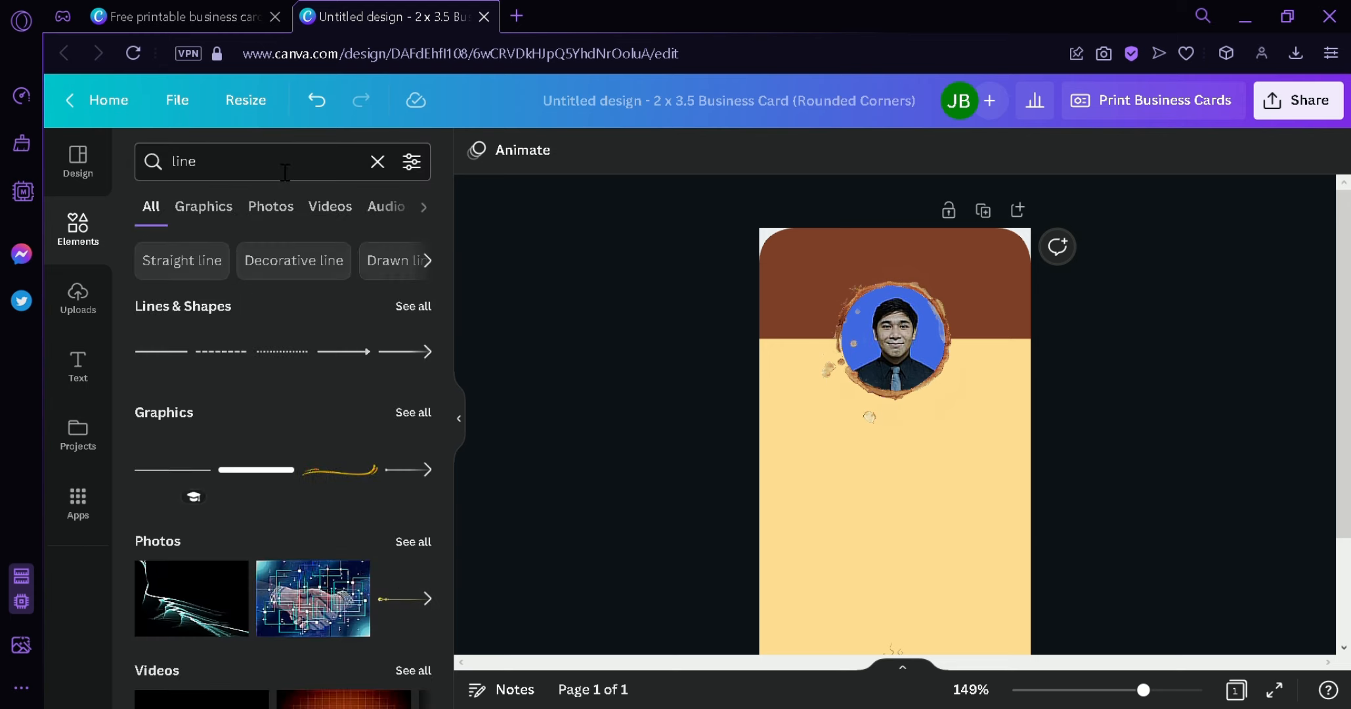
left_click(411, 413)
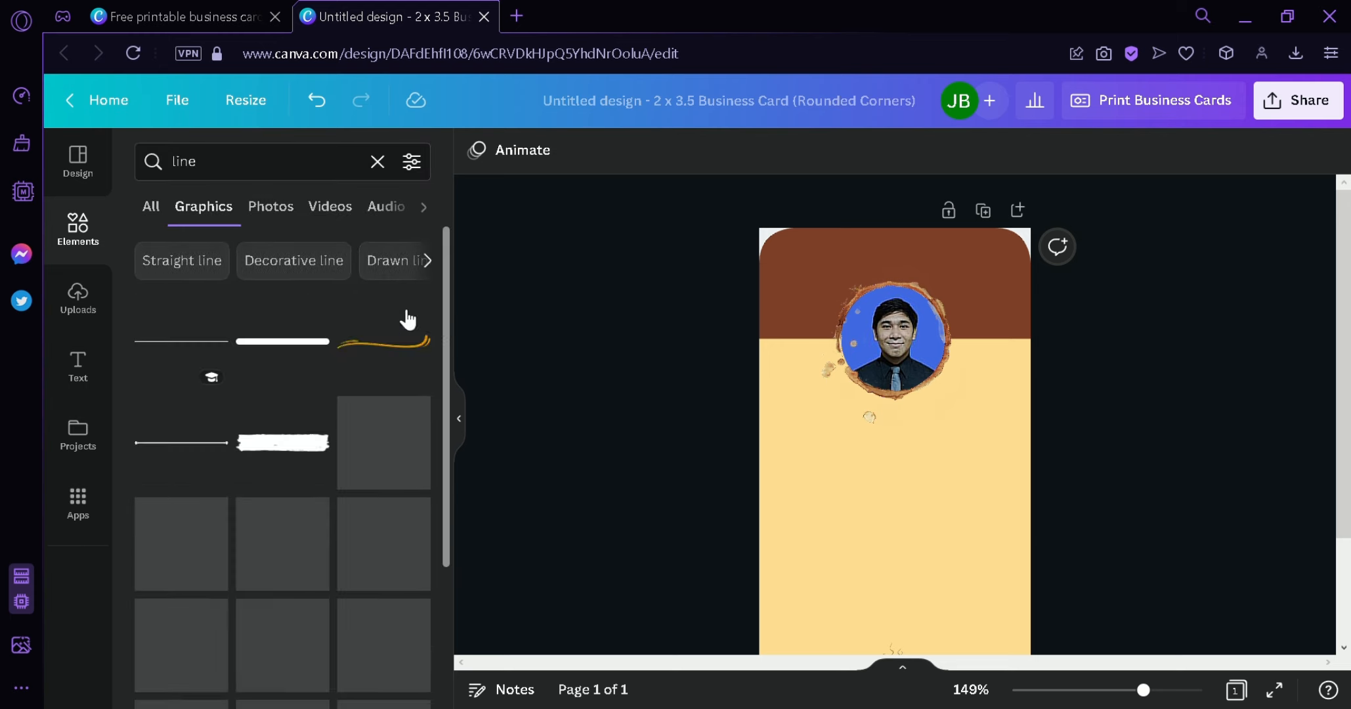
left_click_drag(445, 336, 444, 402)
left_click_drag(248, 550, 626, 456)
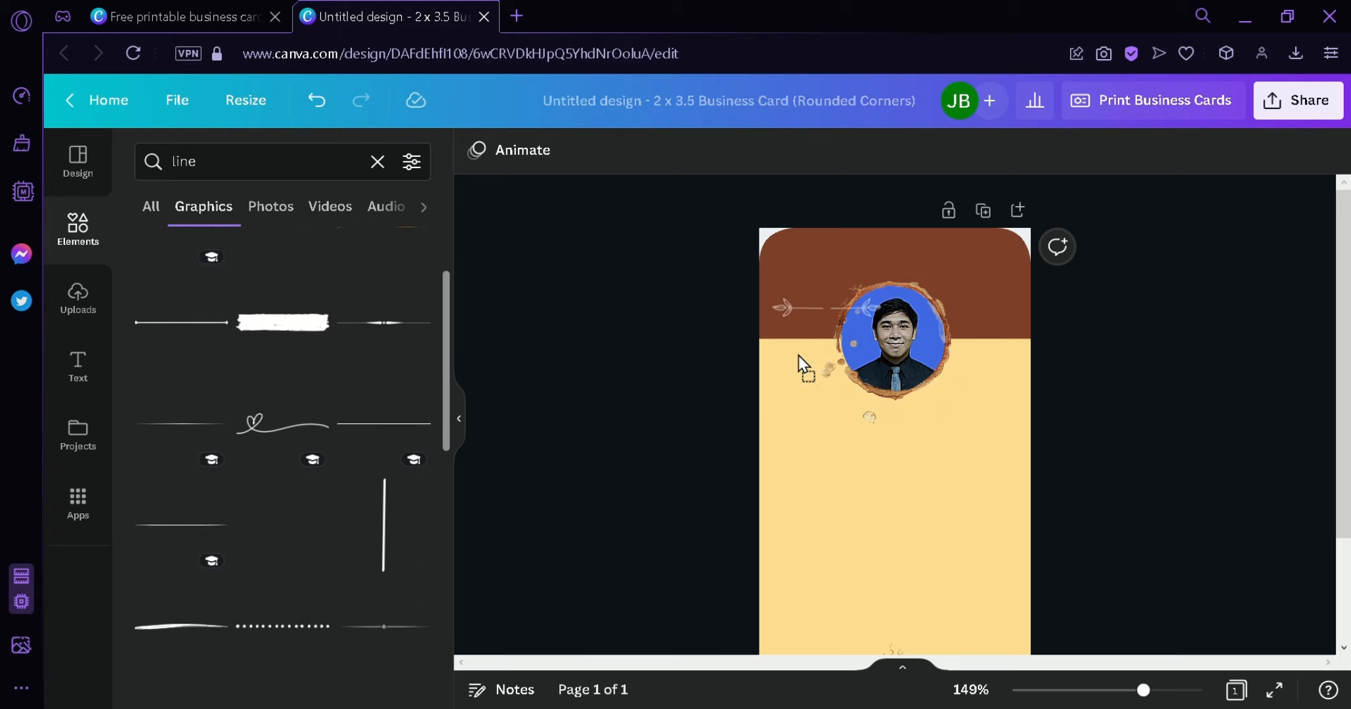
left_click_drag(798, 354, 881, 360)
mouse_move(971, 361)
left_mouse_down()
mouse_move(1031, 386)
mouse_move(991, 351)
left_mouse_up()
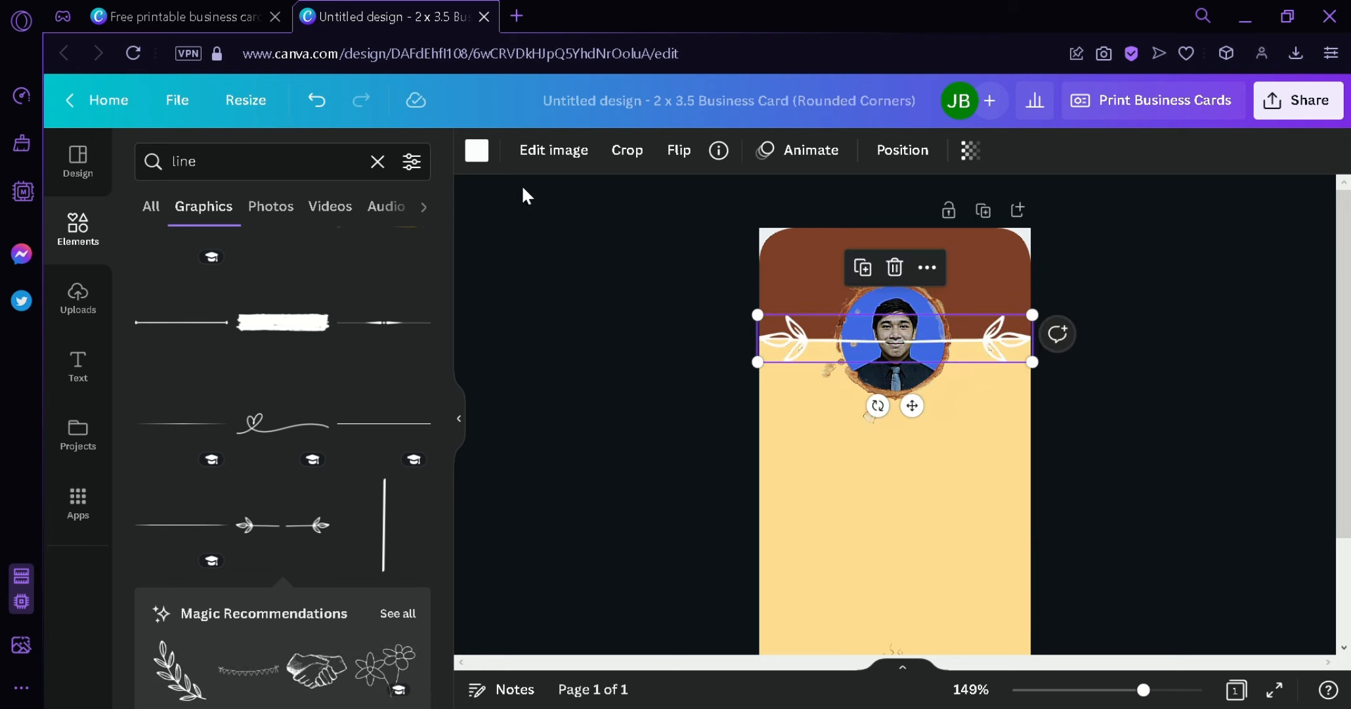
- Reorder the leaf line's layer so it sits above the brown band but behind the photo
left_click(889, 152)
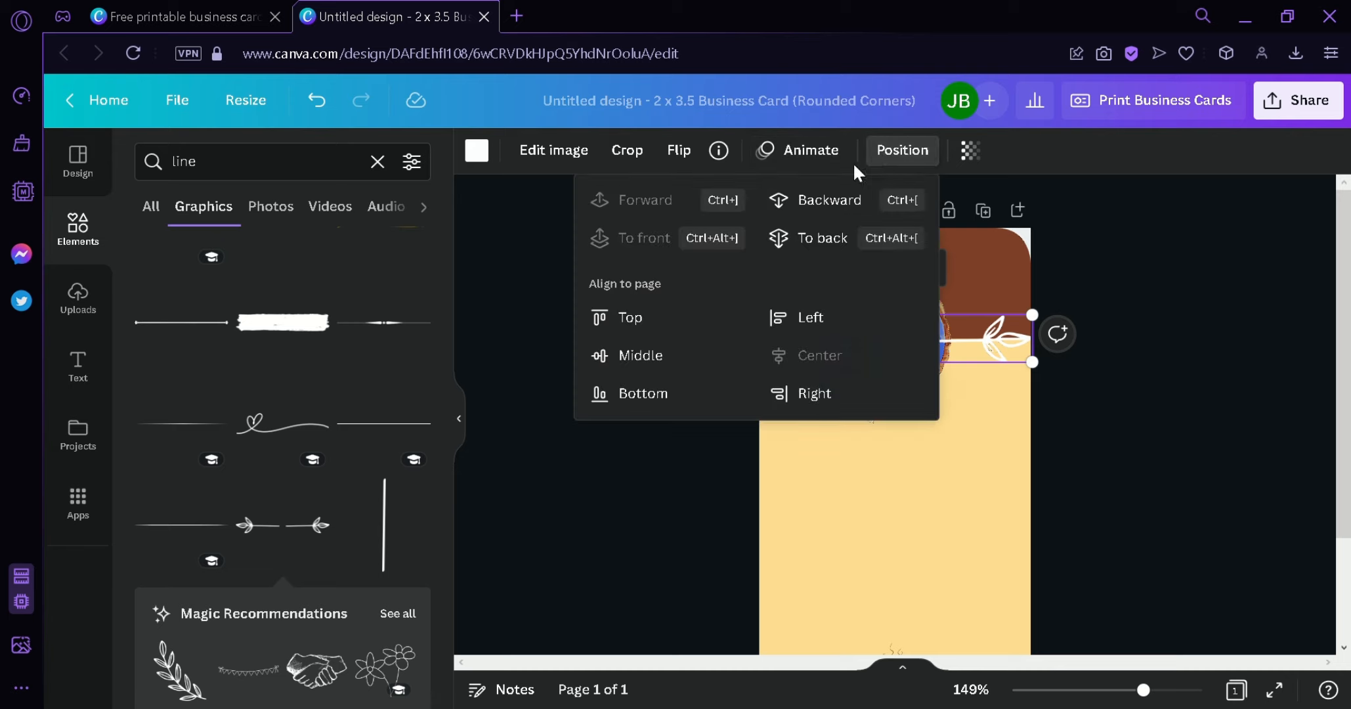
left_click(826, 201)
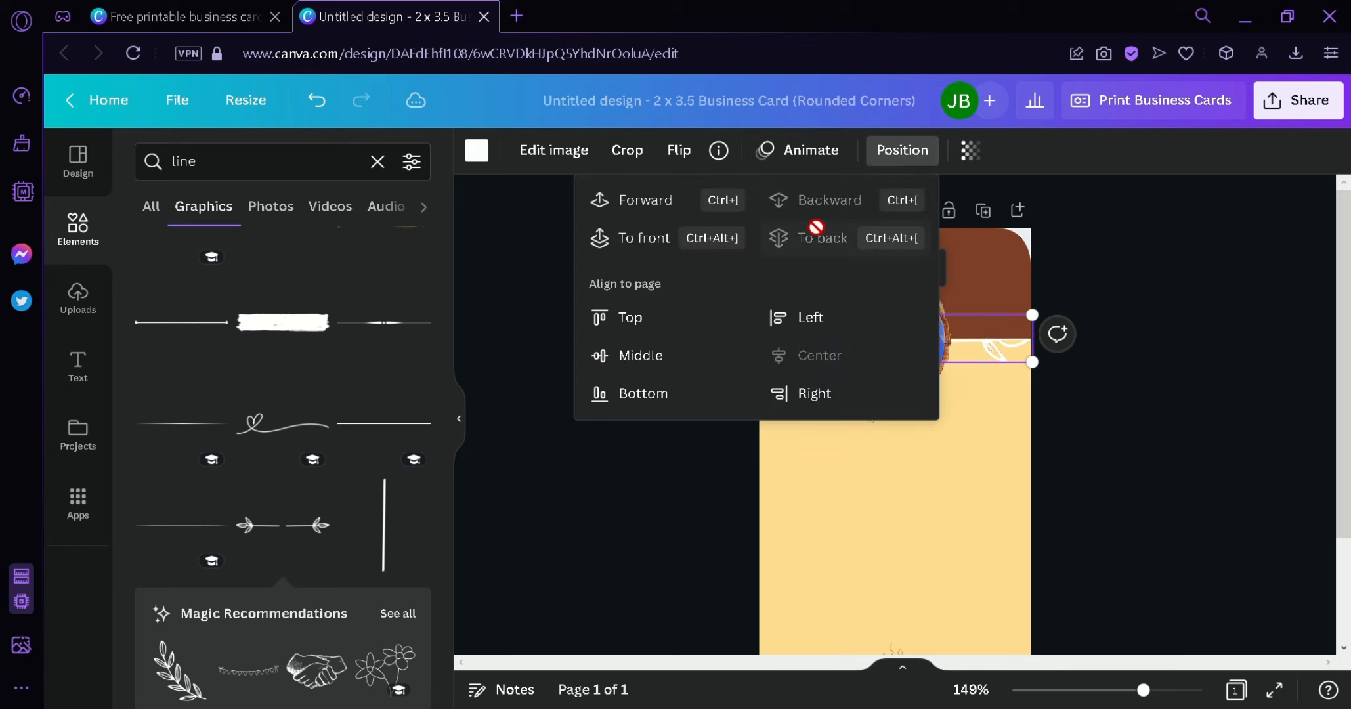
left_click(637, 238)
left_click(812, 241)
left_click(681, 215)
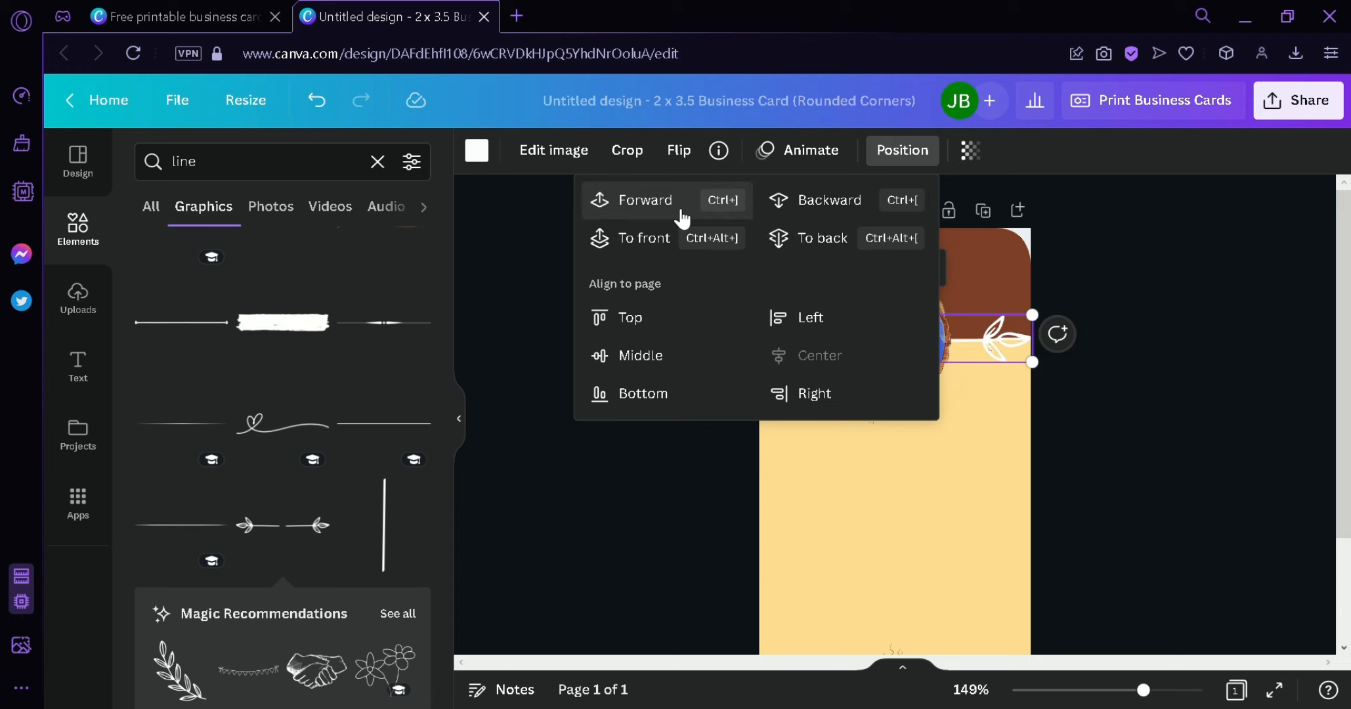
left_click(580, 506)
- Recolour the leaf line black after trying brown, tan and blue
left_click(476, 150)
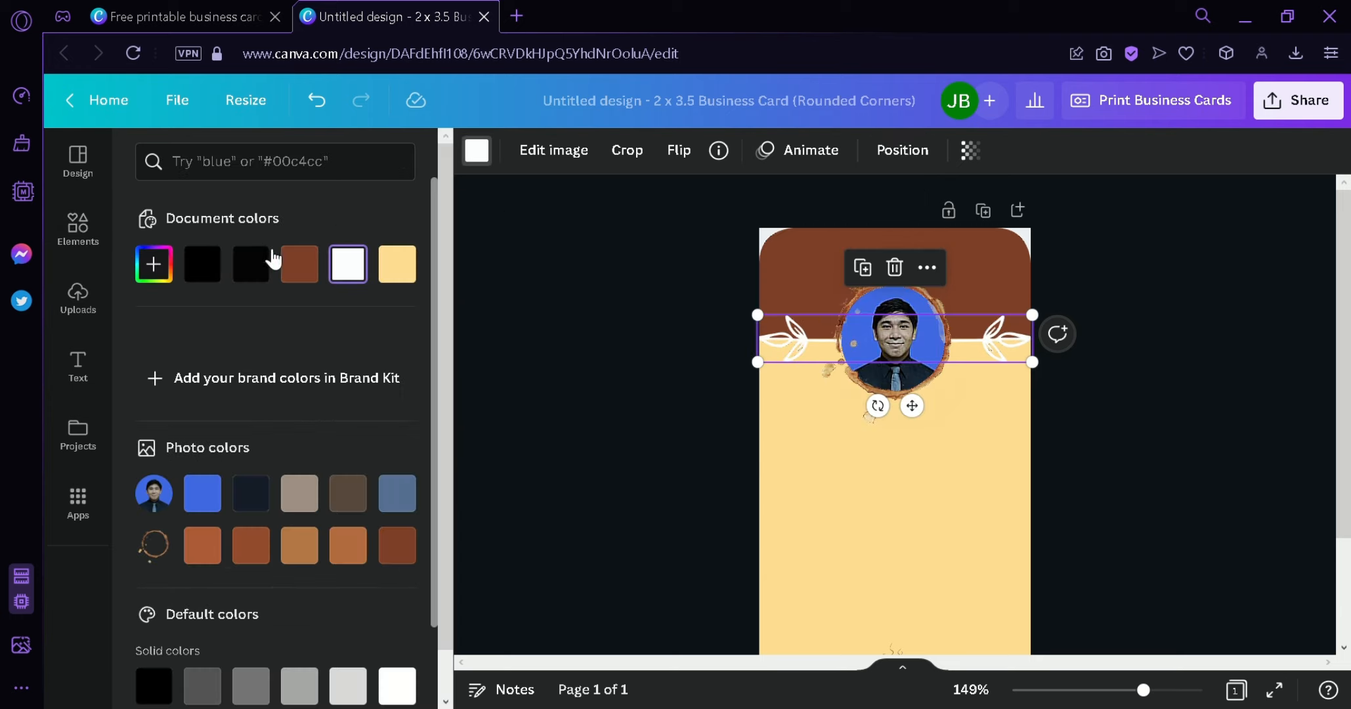
left_click(250, 264)
left_click(299, 264)
left_click(300, 493)
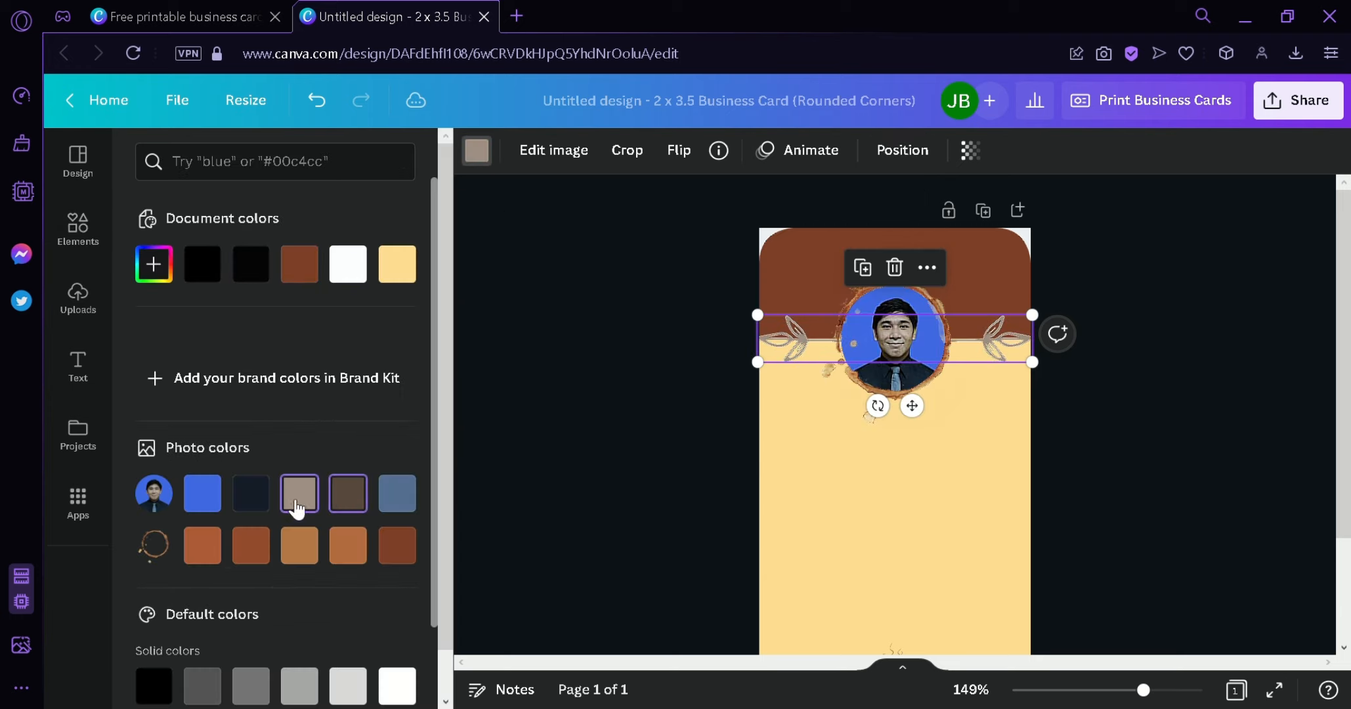
left_click(202, 493)
left_click(202, 264)
key("Escape")
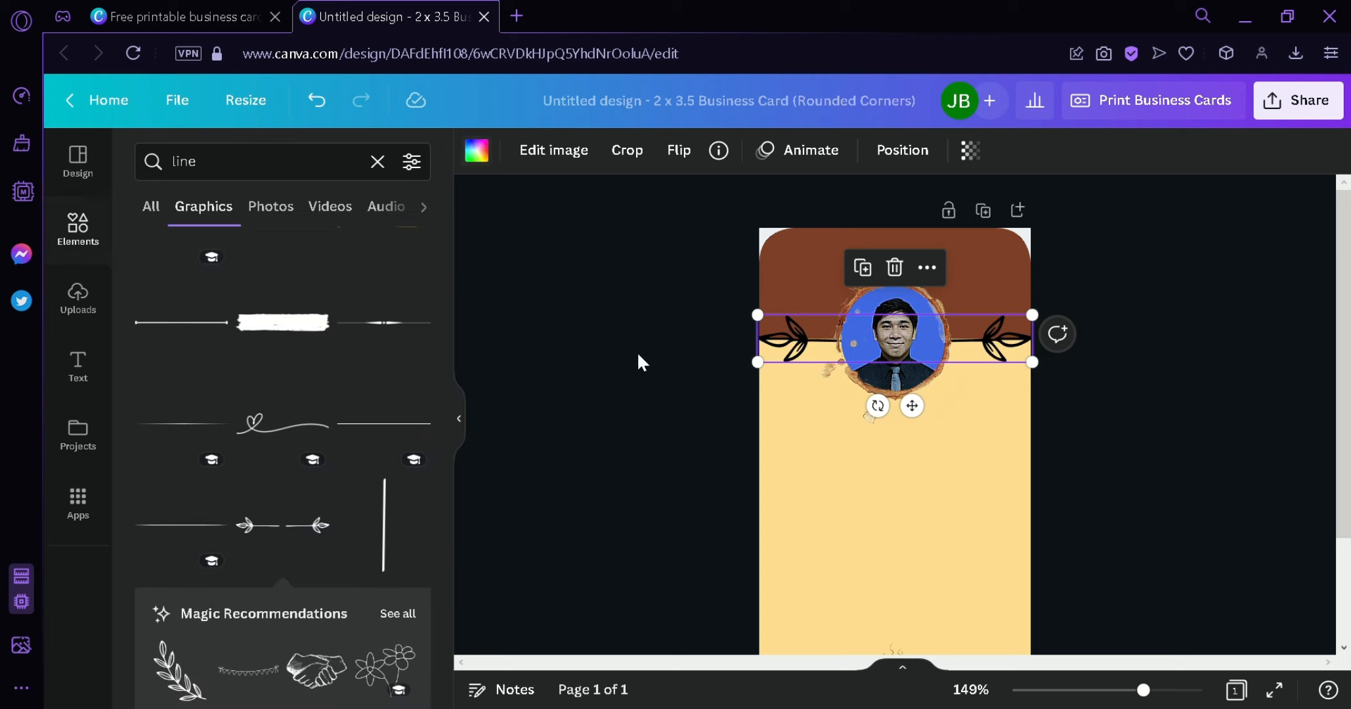
left_click(636, 355)
- Add the 'engaged!' text combination from the text presets to the card
scroll(1345, 348, "down", 2)
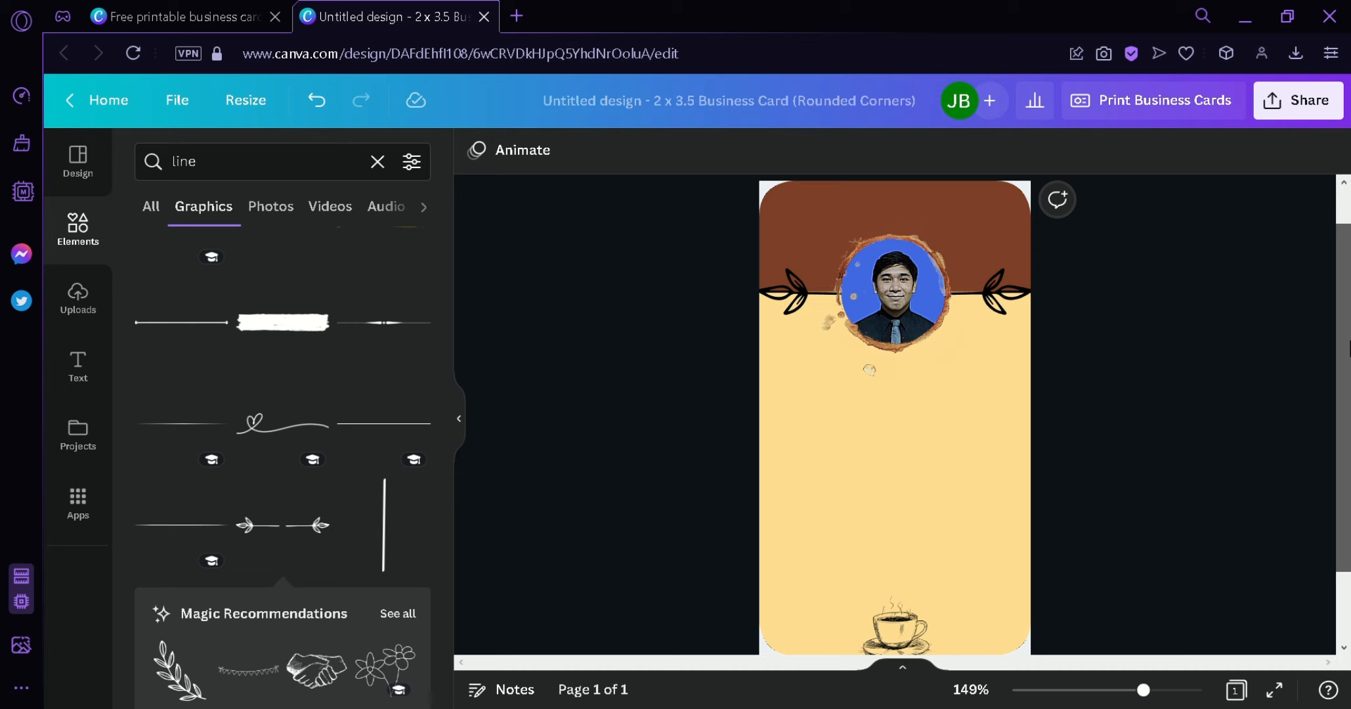
left_click_drag(1349, 349, 1350, 363)
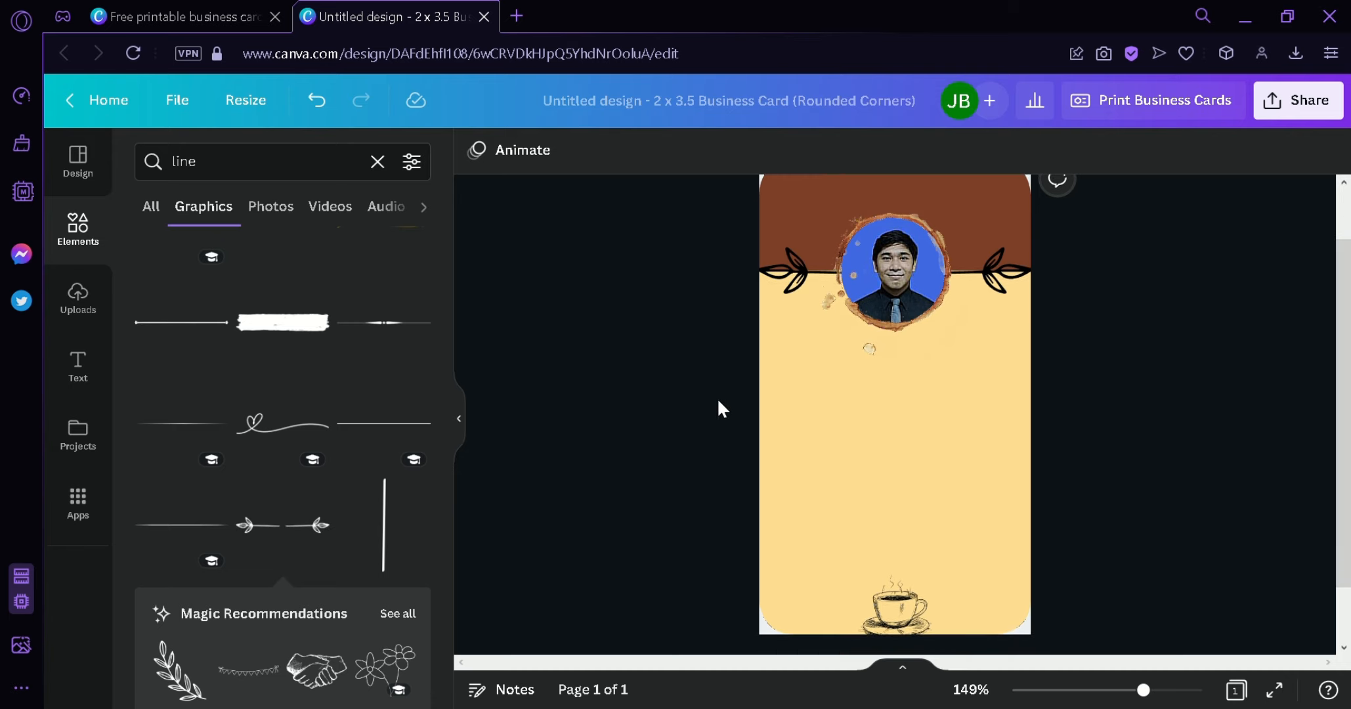
left_click(79, 368)
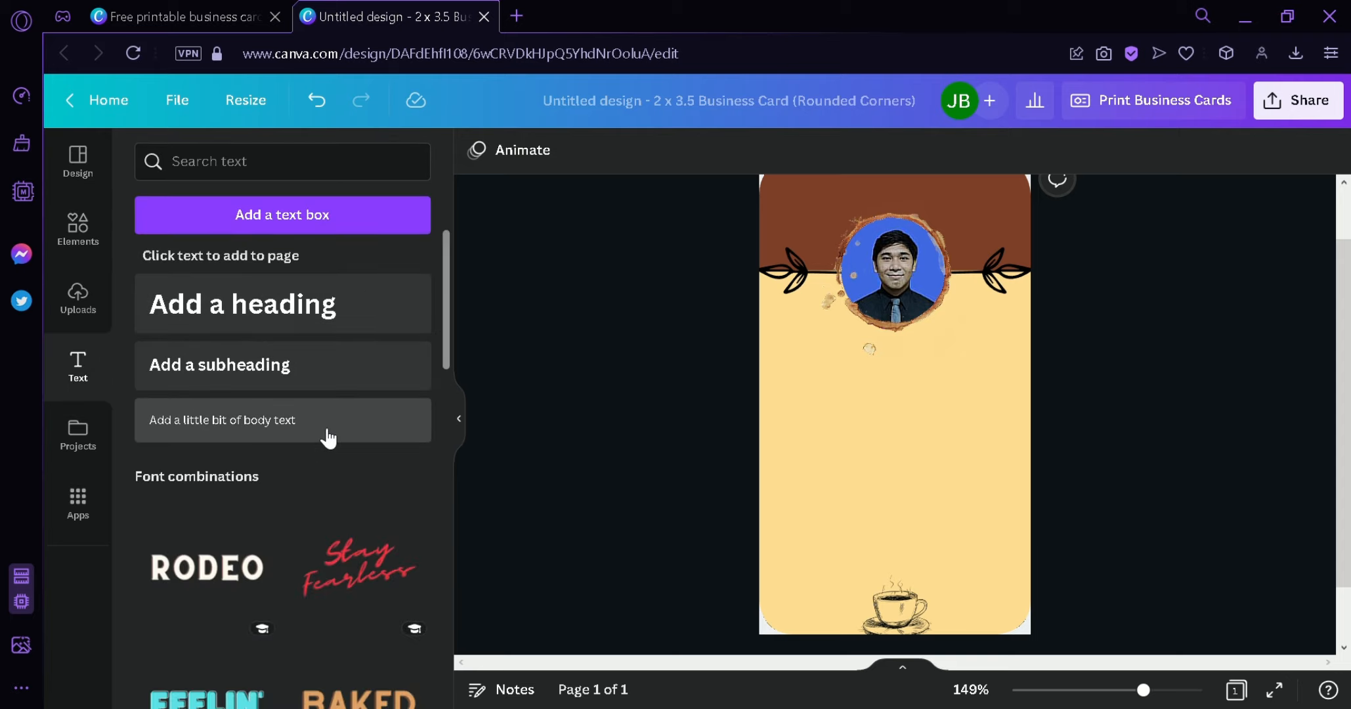
scroll(374, 407, "down", 15)
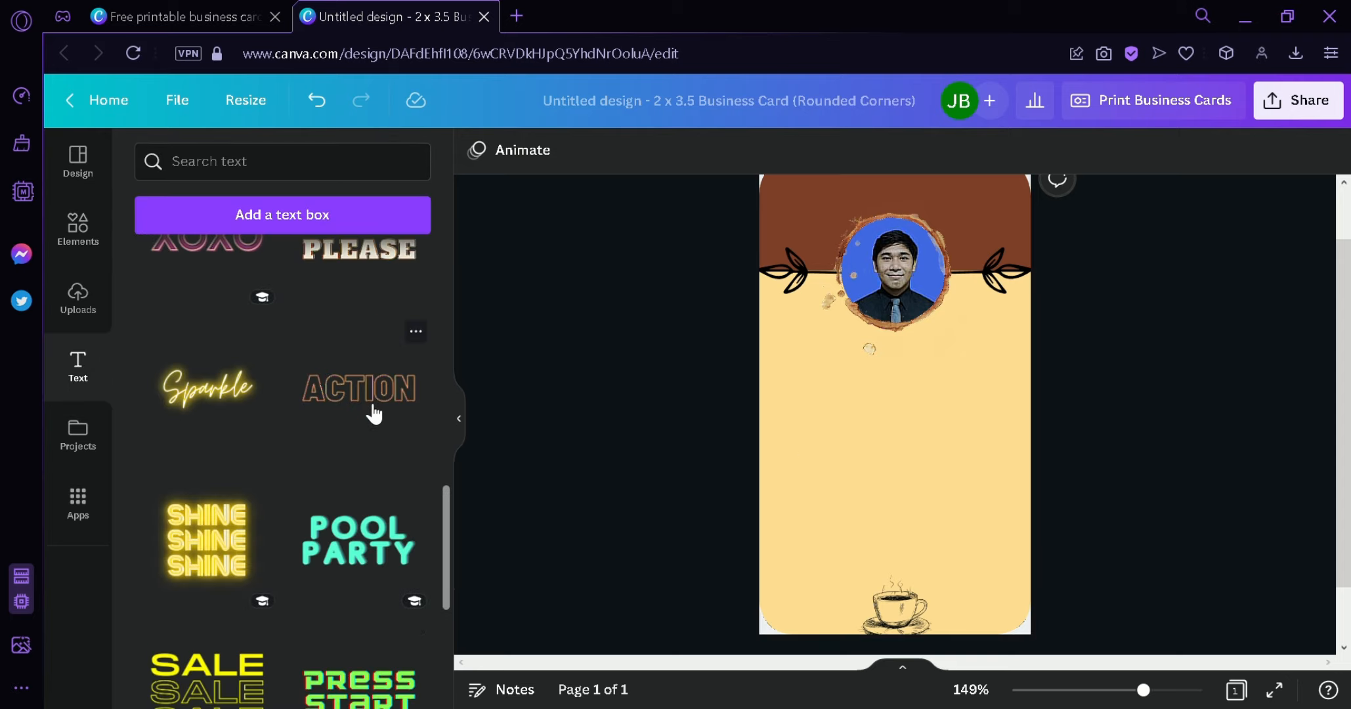
scroll(402, 482, "down", 5)
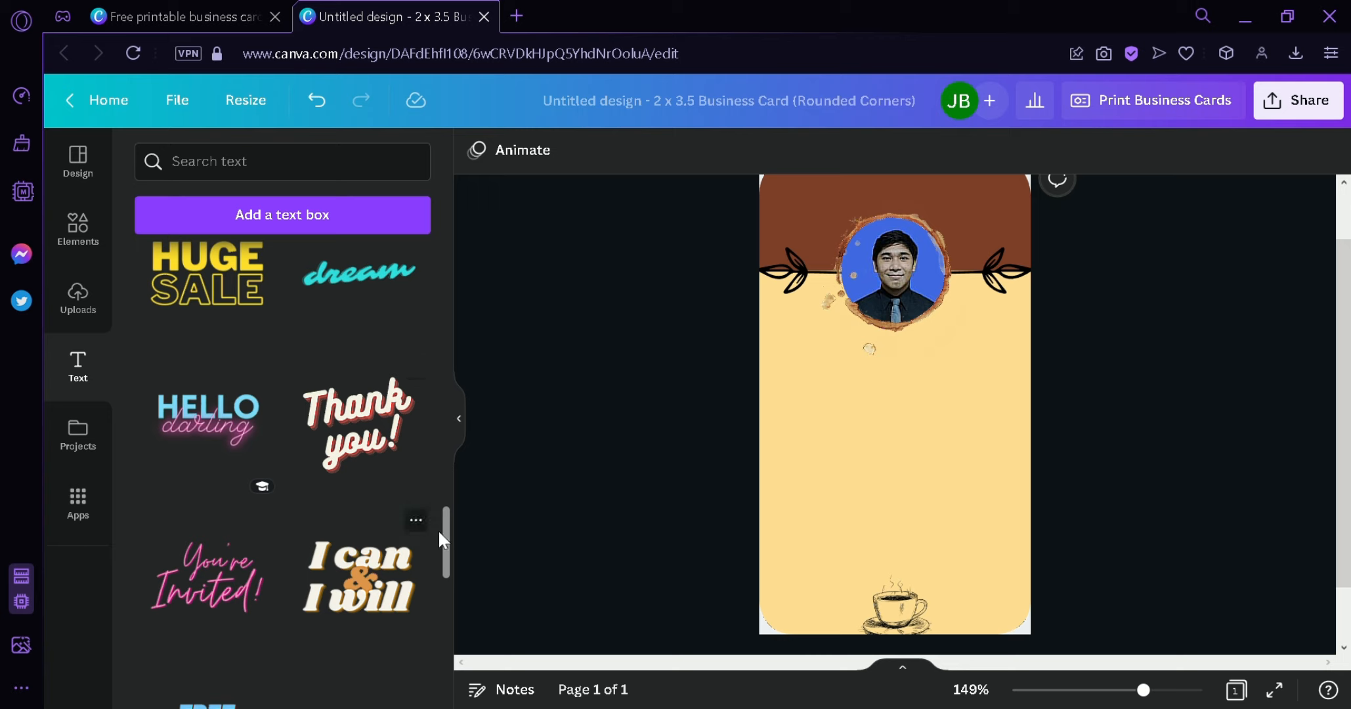
scroll(440, 533, "down", 10)
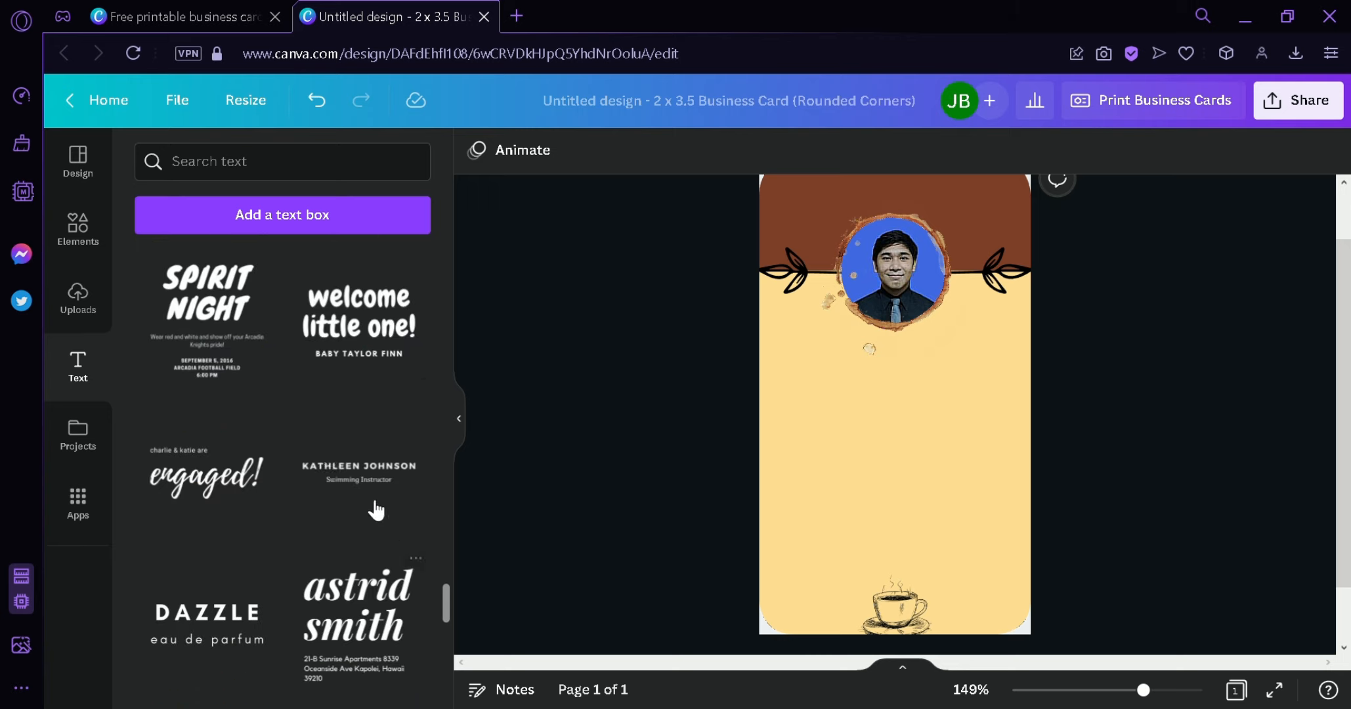
left_click_drag(184, 481, 849, 389)
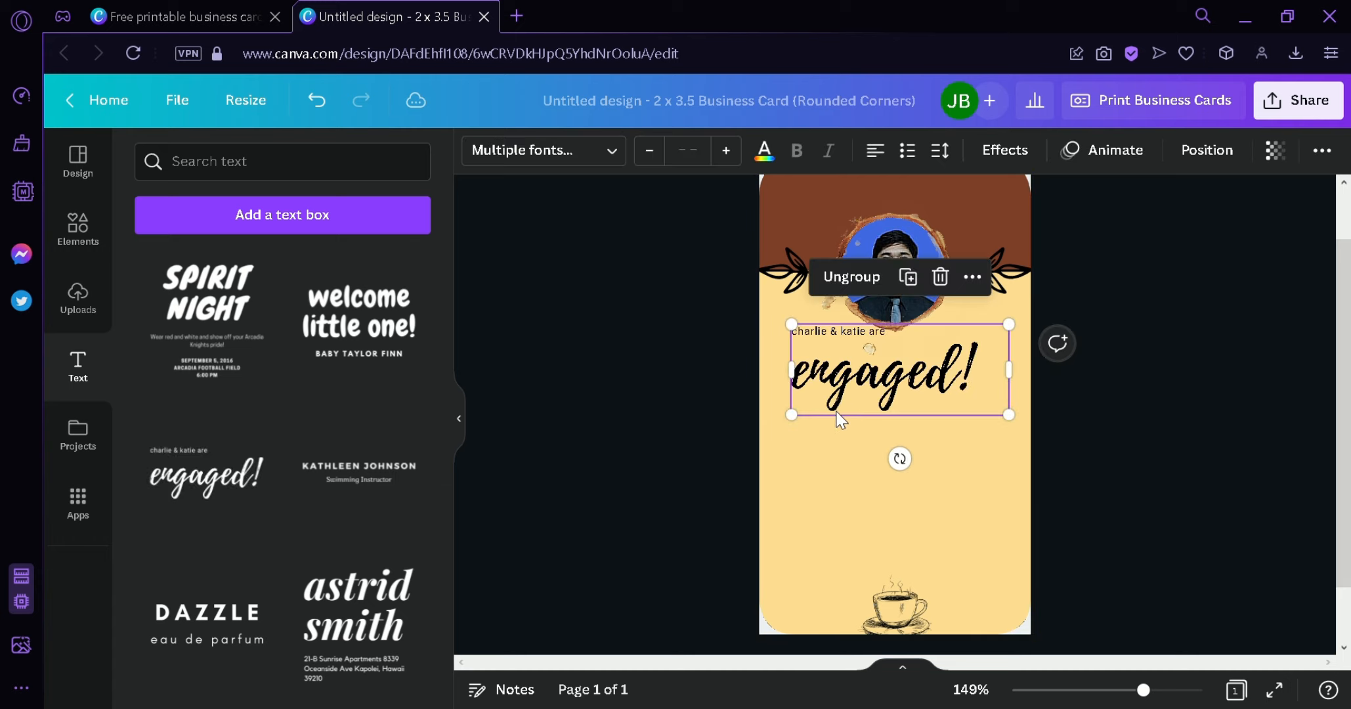
- Delete the small caption, replace 'engaged!' with 'NAME', shrink it and centre it under the photo
double_click(865, 339)
key("BackSpace")
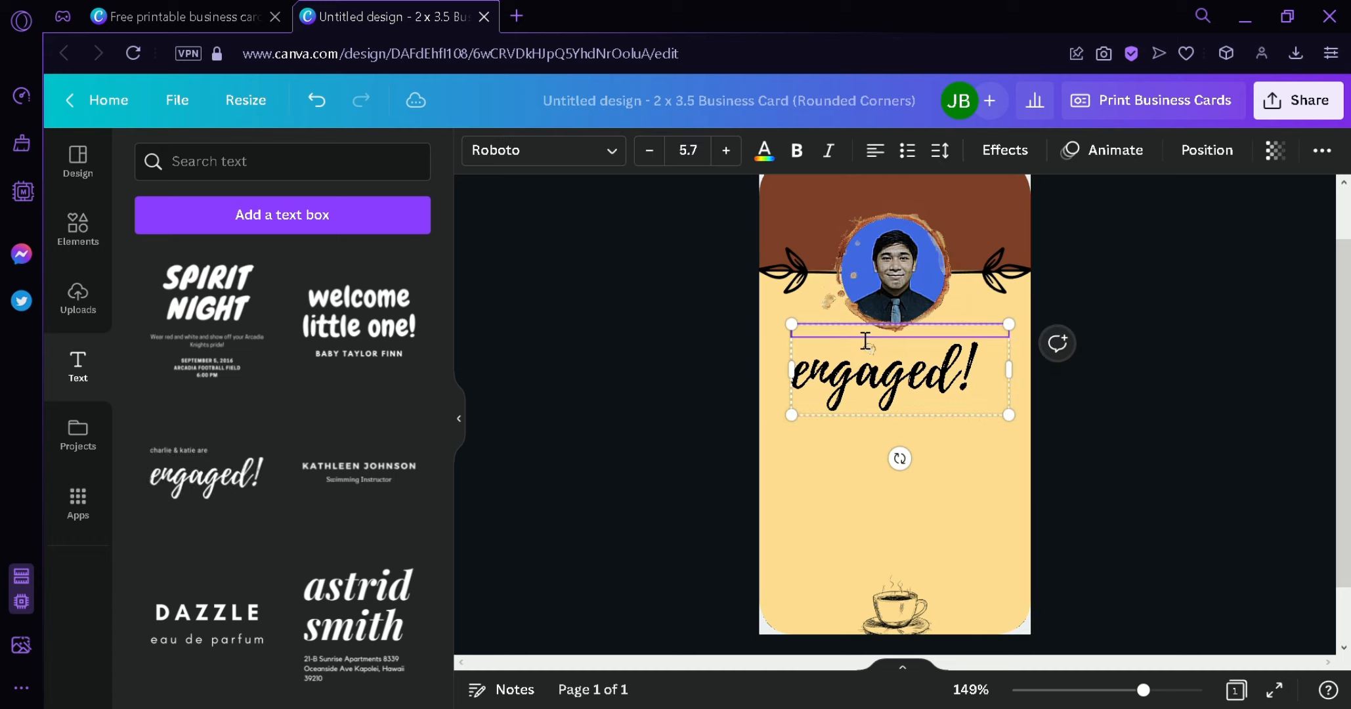
left_click(908, 378)
double_click(907, 378)
type("NAME")
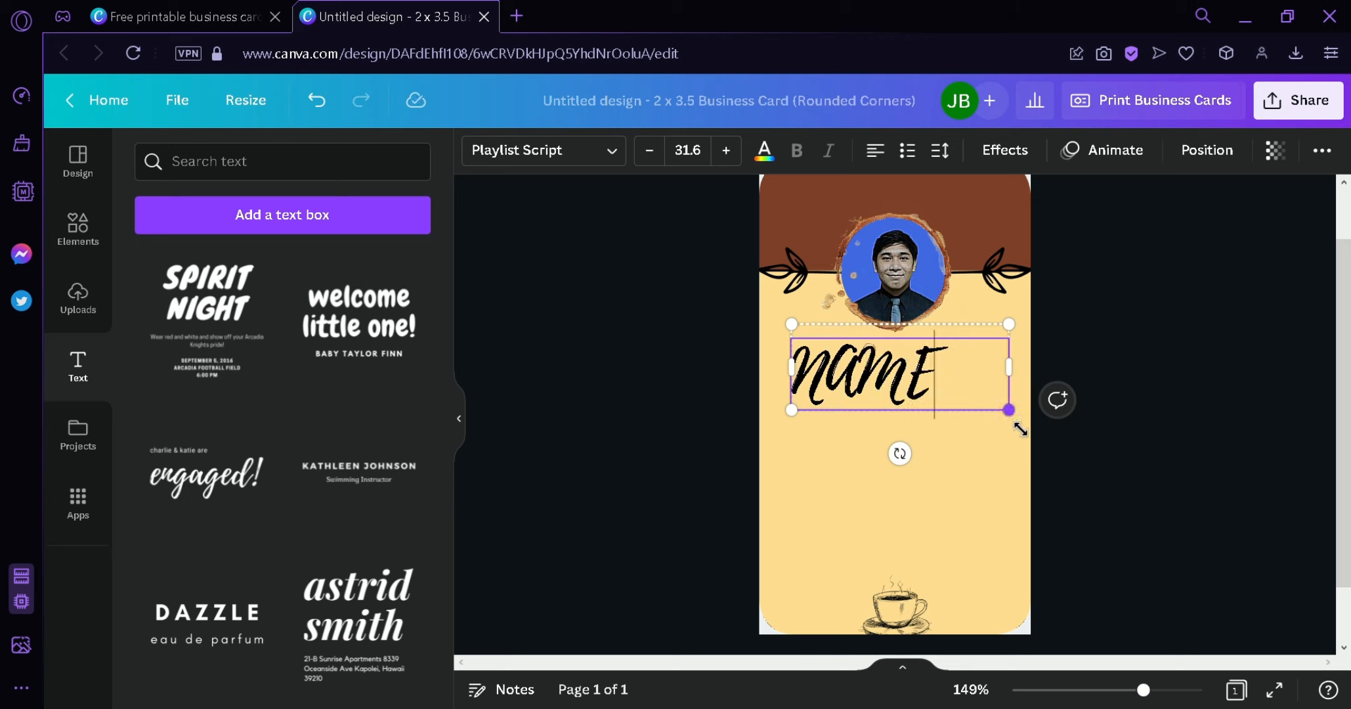
left_click_drag(1017, 425, 916, 374)
left_click_drag(874, 422, 928, 445)
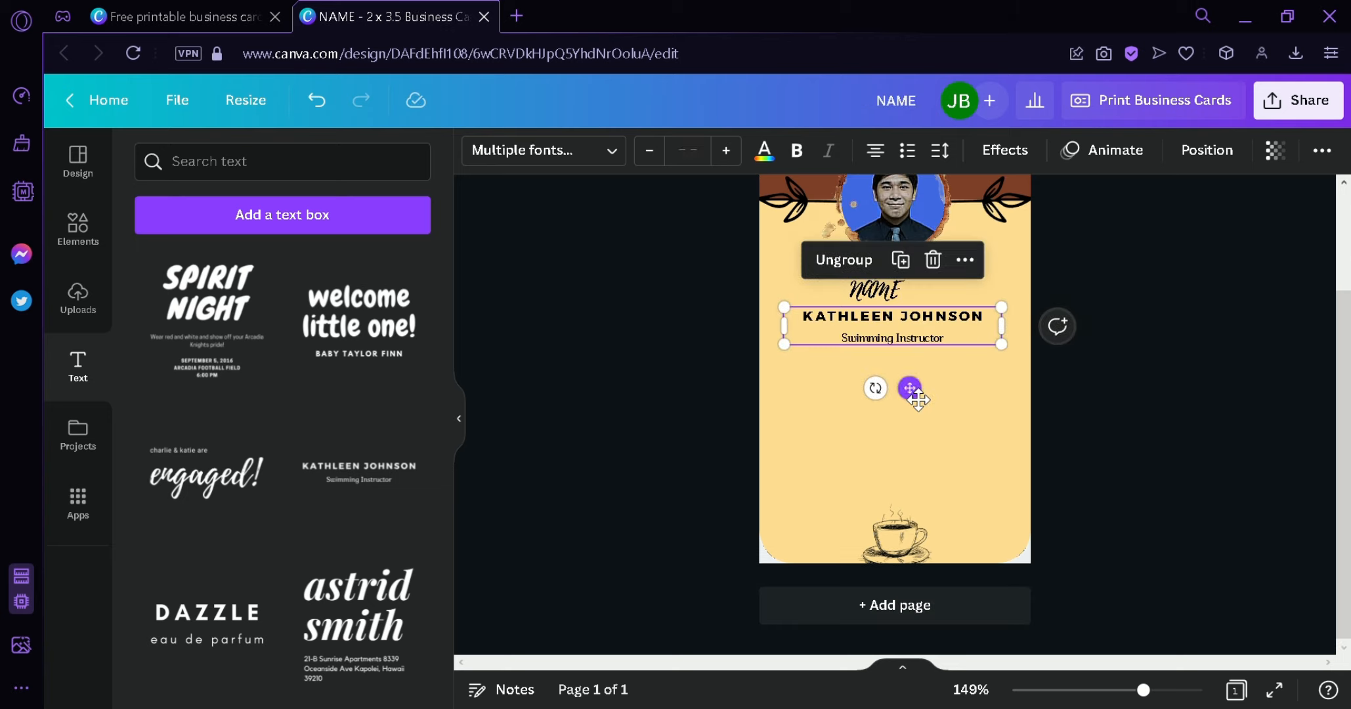
left_click_drag(909, 388, 909, 433)
left_click(868, 284)
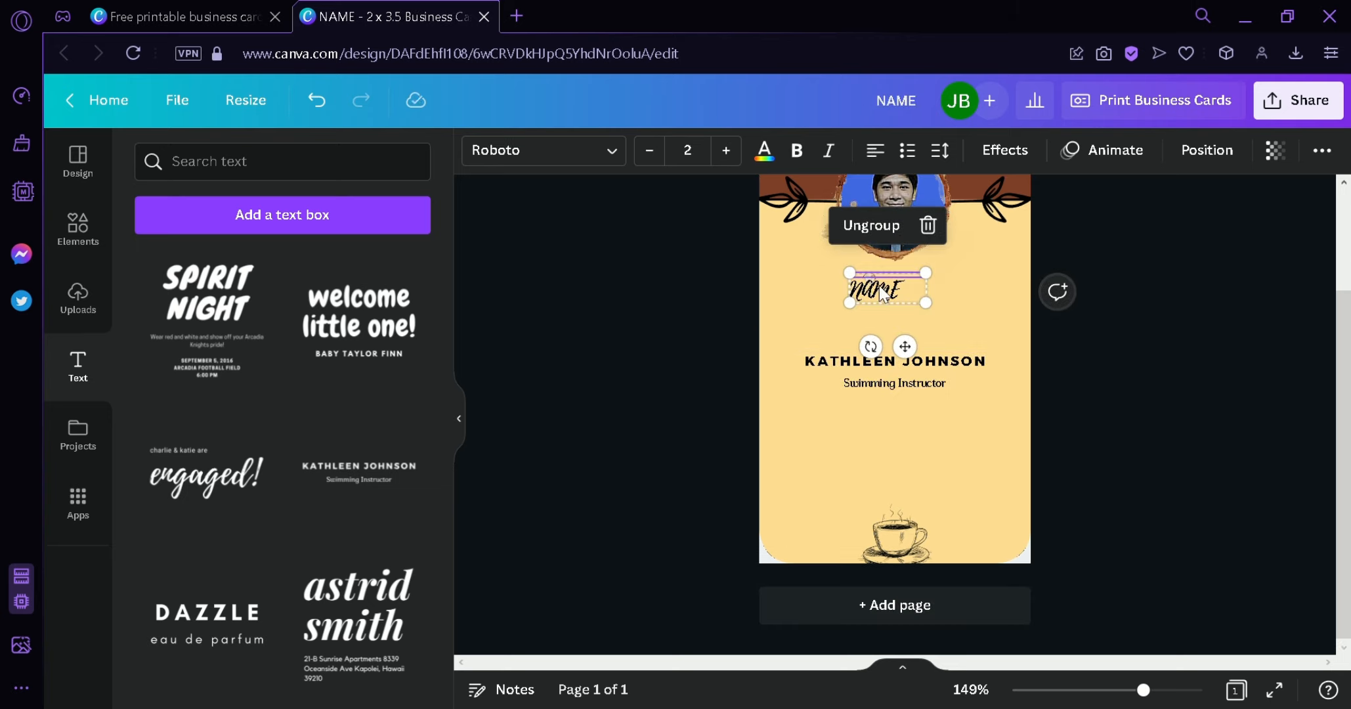
mouse_move(880, 293)
left_mouse_down()
mouse_move(911, 299)
mouse_move(896, 299)
left_mouse_up()
- Replace 'KATHLEEN JOHNSON' with 'TITLE', delete the Swimming Instructor line, and place TITLE under NAME
double_click(967, 387)
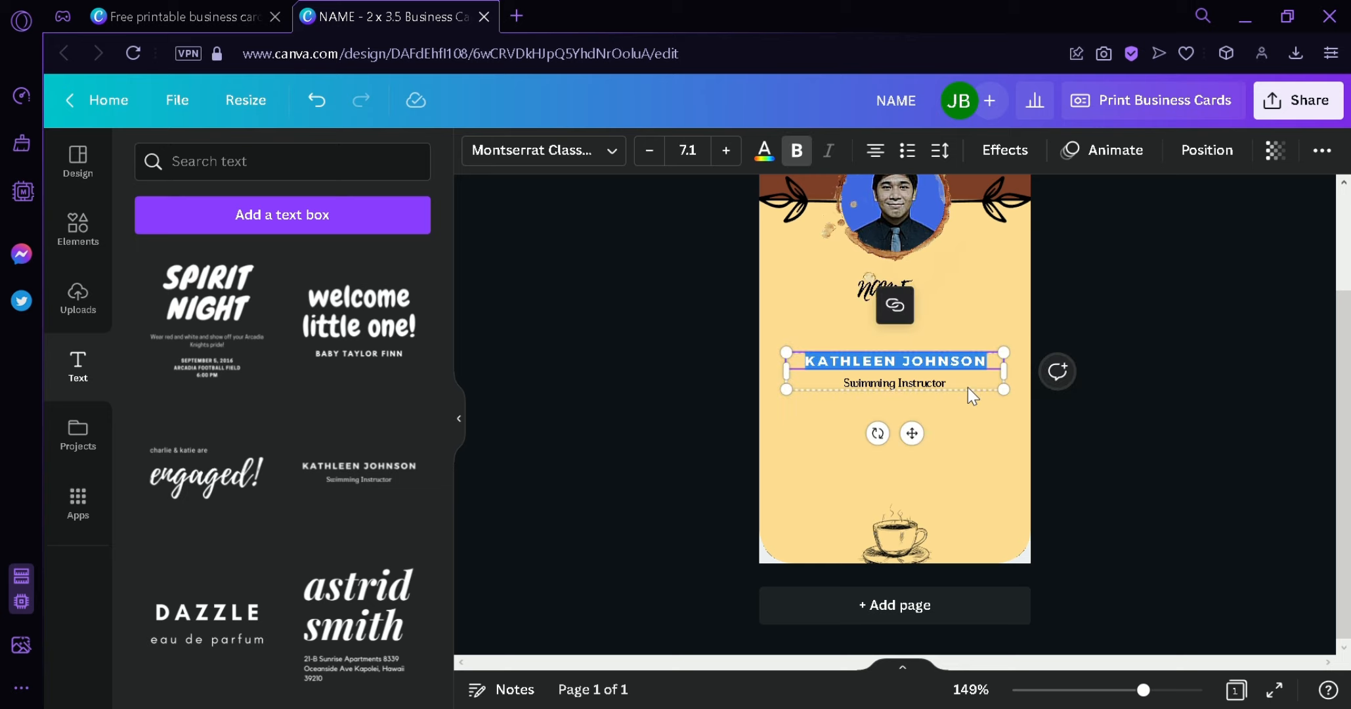
key("BackSpace")
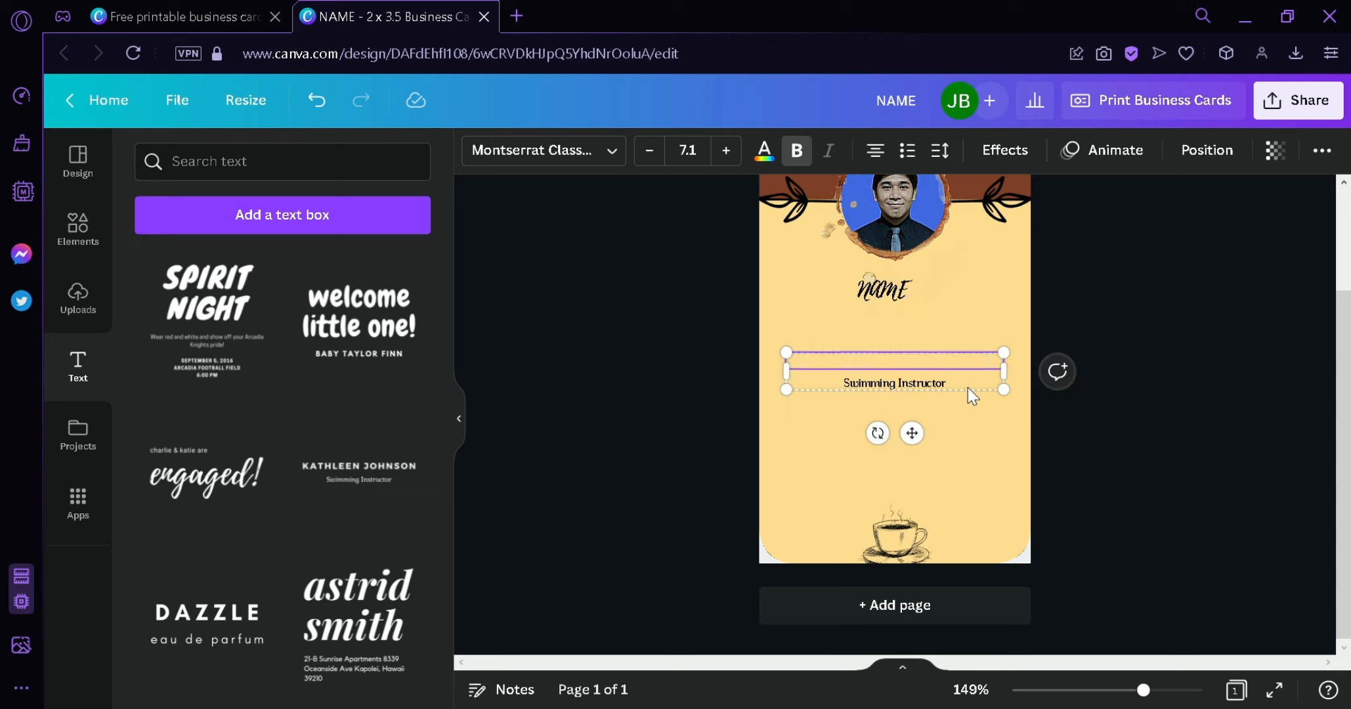
type("TITLE")
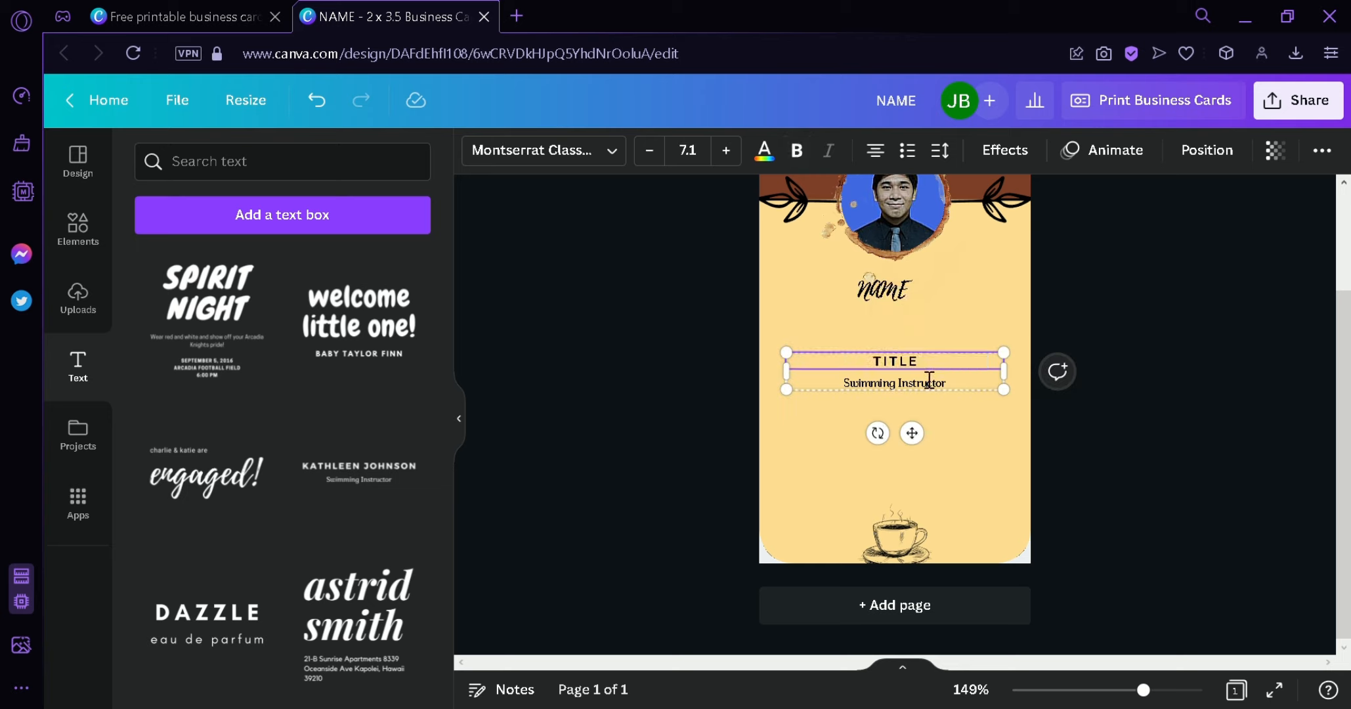
double_click(929, 381)
key("BackSpace")
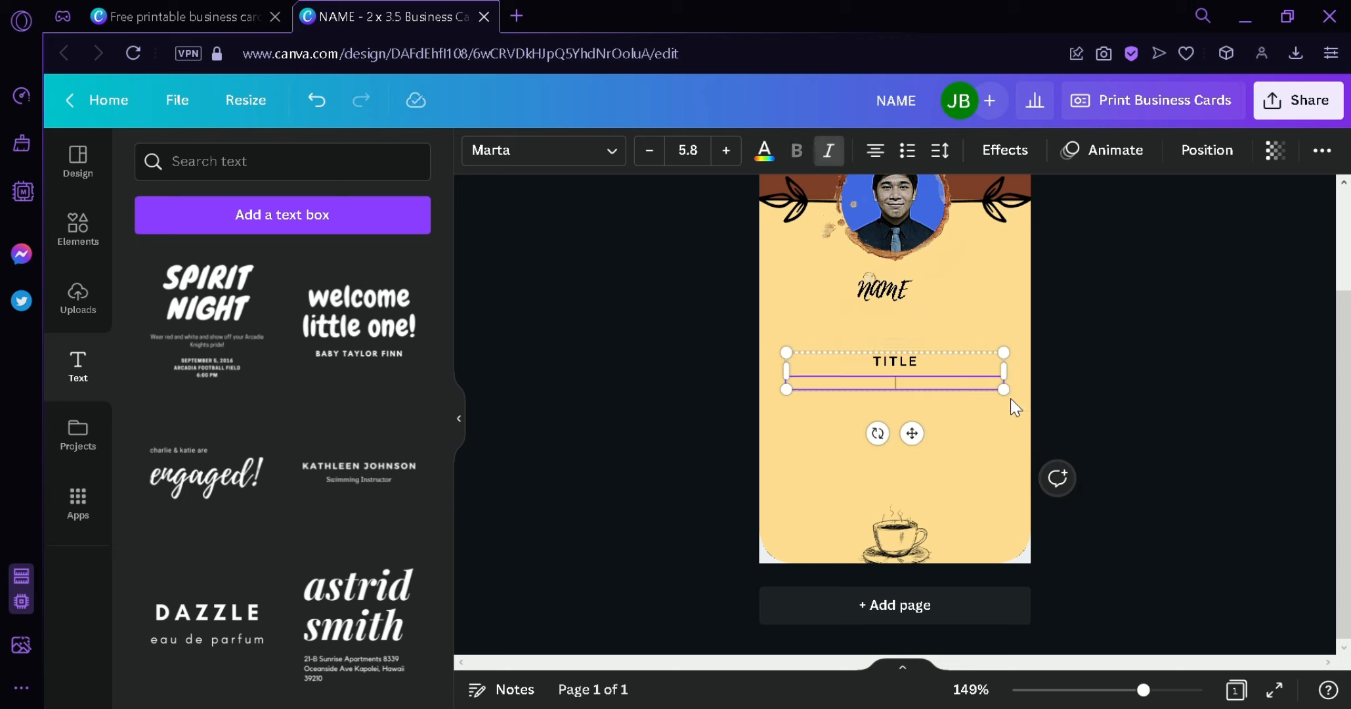
left_click_drag(1014, 406, 958, 395)
left_click_drag(887, 426, 921, 389)
left_click(1133, 429)
- Nudge NAME and TITLE so both are centred beneath the photo
scroll(1133, 429, "up", 2)
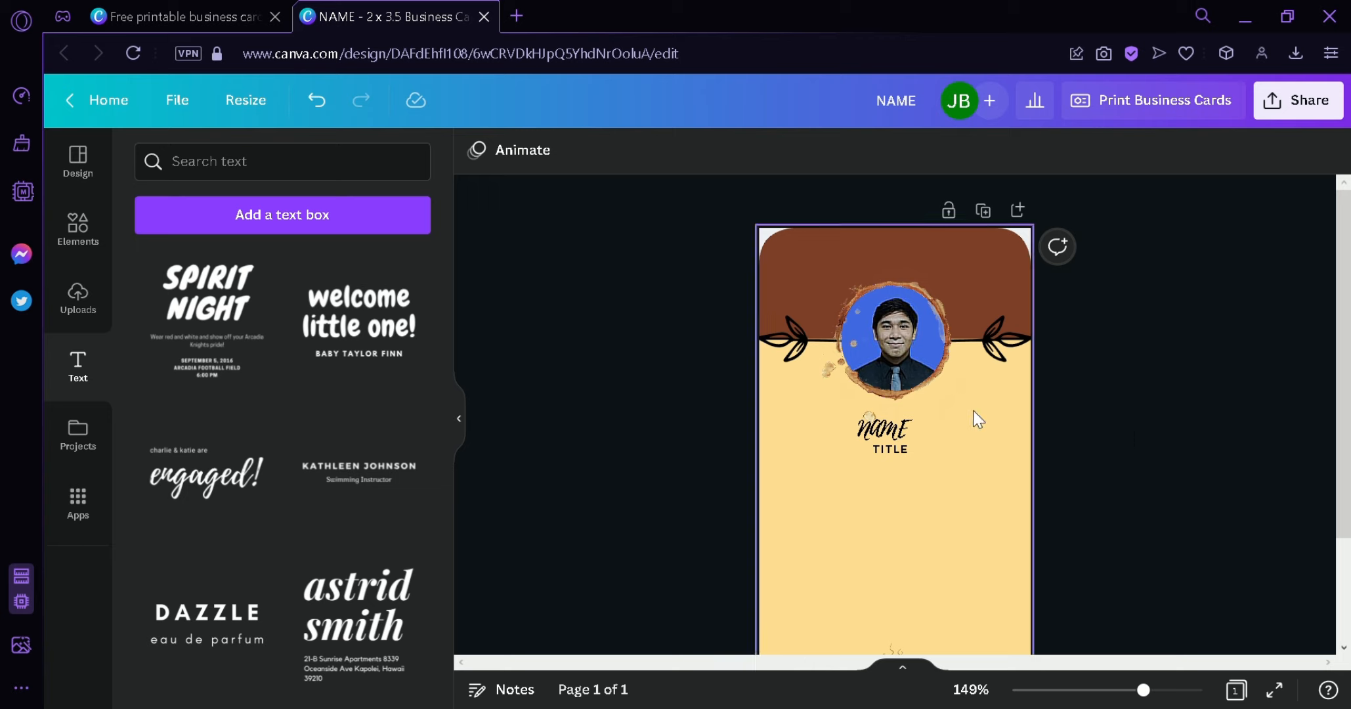
left_click(893, 447)
left_click_drag(893, 446, 922, 471)
left_click(1088, 493)
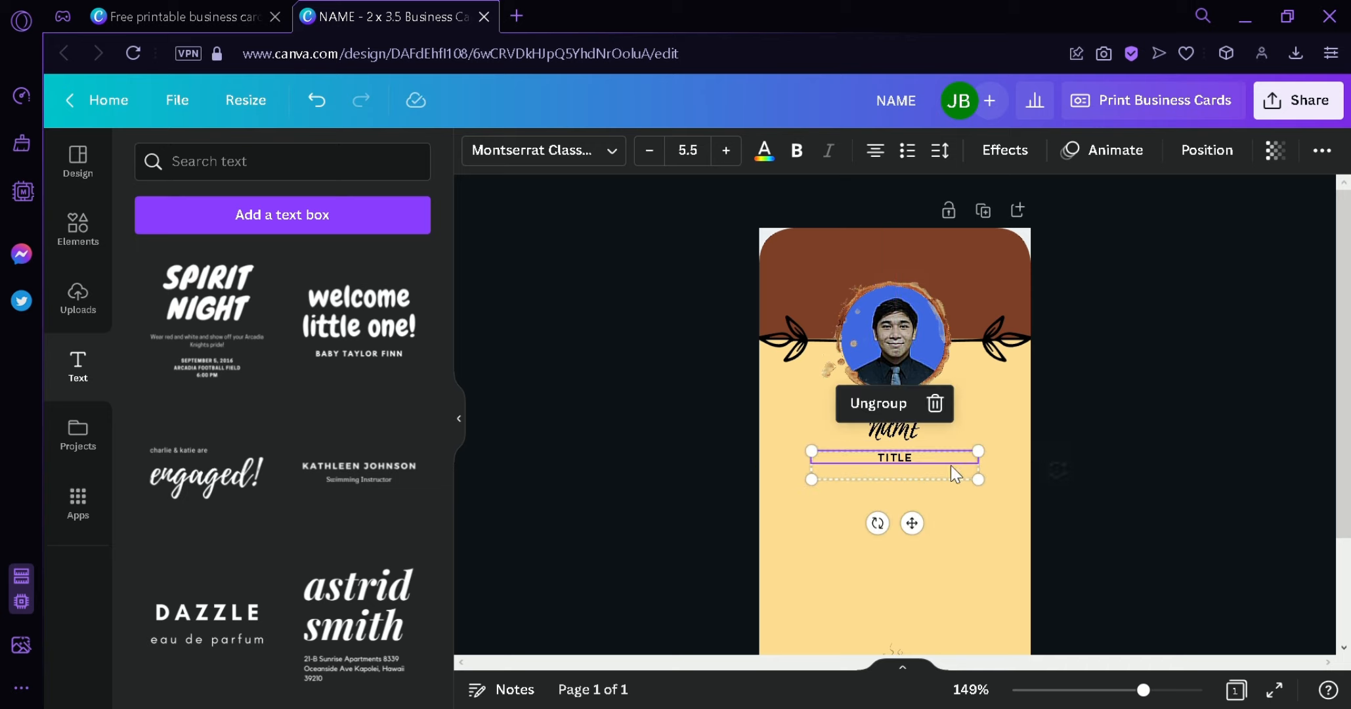
left_click(1142, 516)
left_click(901, 470)
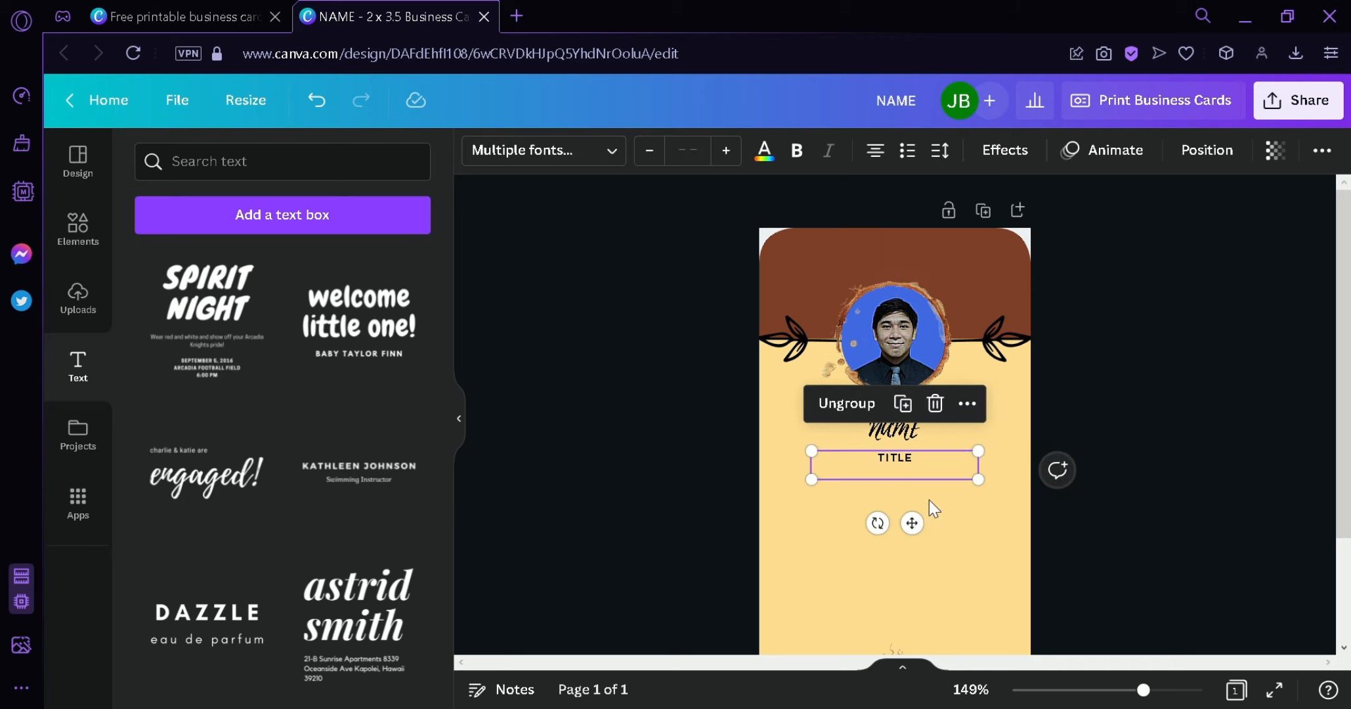
left_click(1156, 556)
scroll(1148, 522, "down", 2)
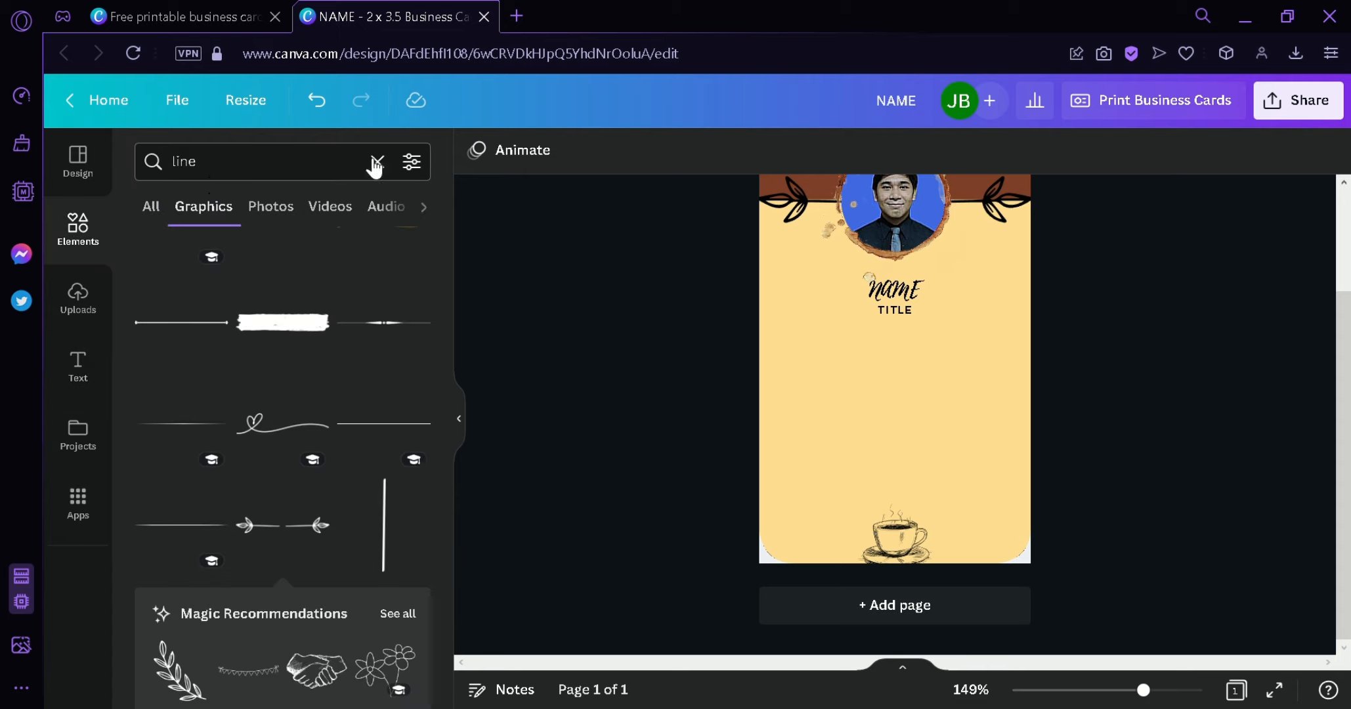
- Search Elements for 'phone icon' and add the outlined circle phone icon to the card
left_click(375, 162)
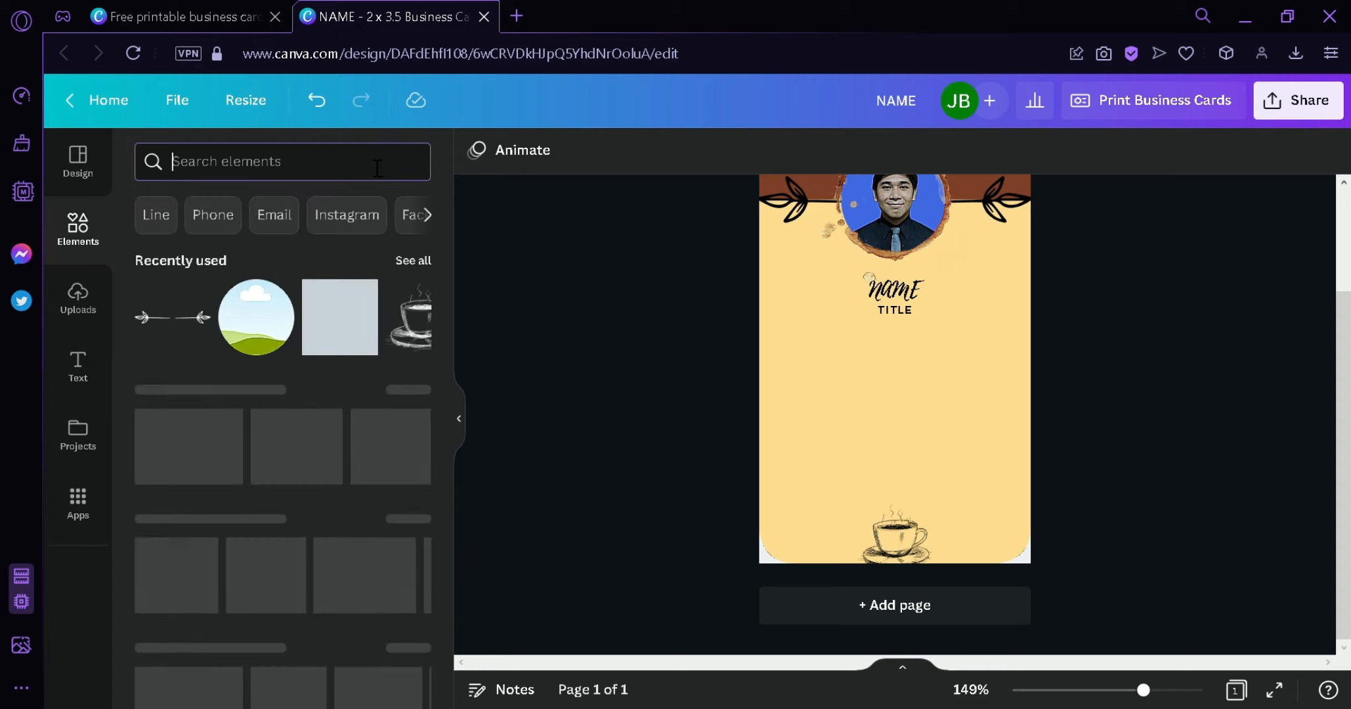
type("p")
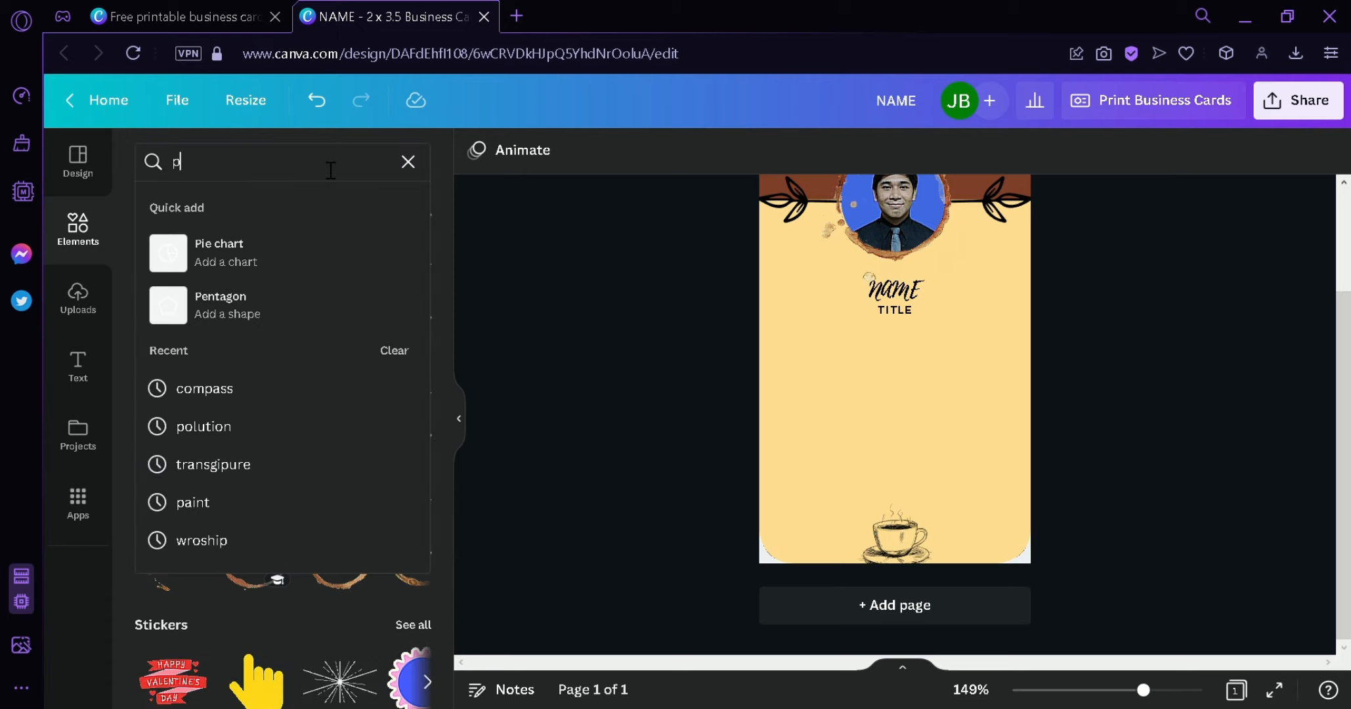
type("hone icon")
key("Return")
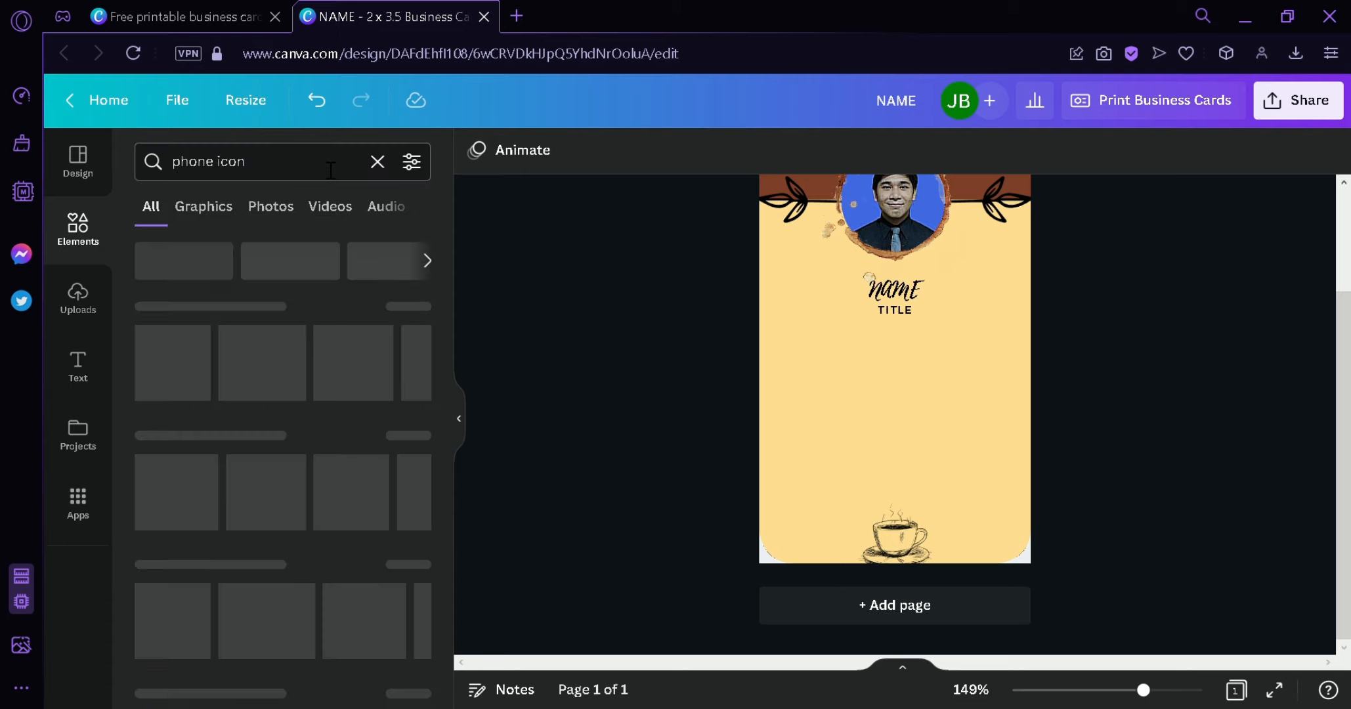
left_click(408, 306)
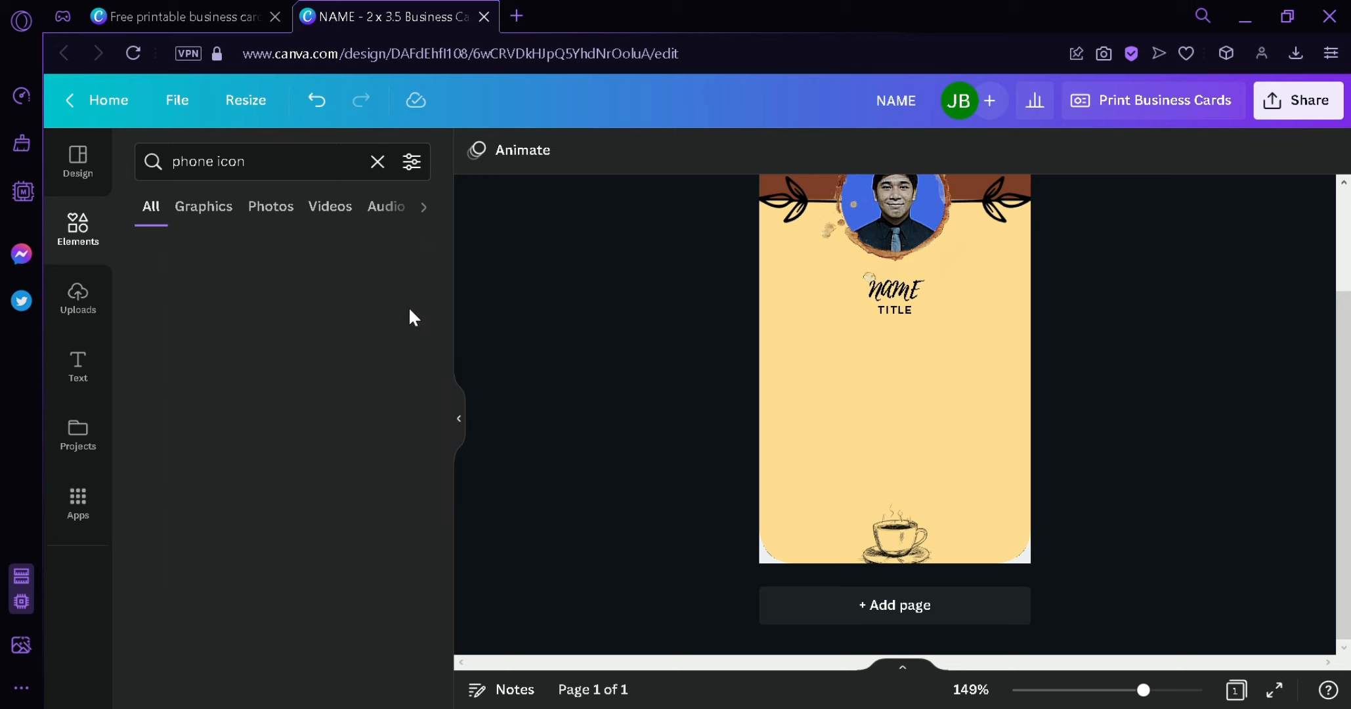
left_click_drag(447, 370, 462, 499)
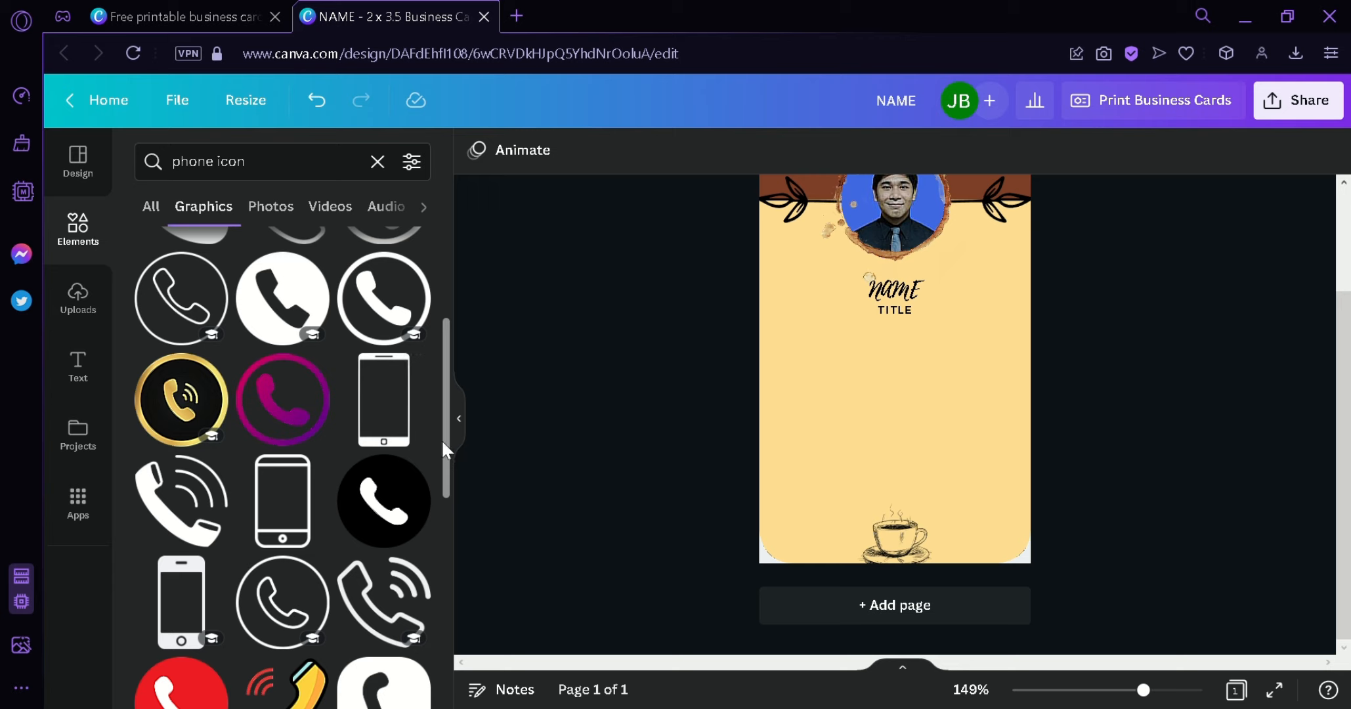
scroll(447, 508, "down", 3)
left_click_drag(282, 405, 804, 381)
left_click_drag(862, 422, 799, 389)
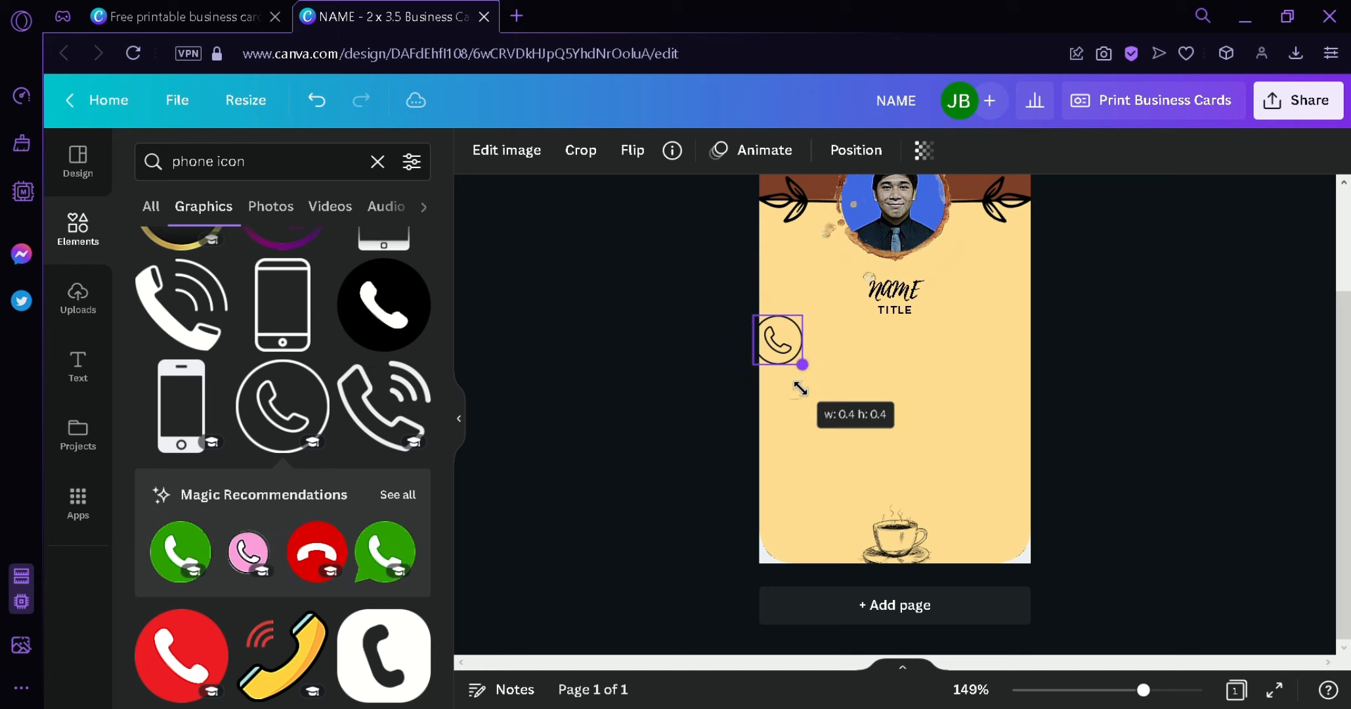
- Position the small phone icon at the left side of the card below TITLE
left_click_drag(790, 337, 825, 371)
left_click(991, 502)
scroll(991, 502, "up", 2)
left_click_drag(823, 480, 816, 481)
left_click(1117, 554)
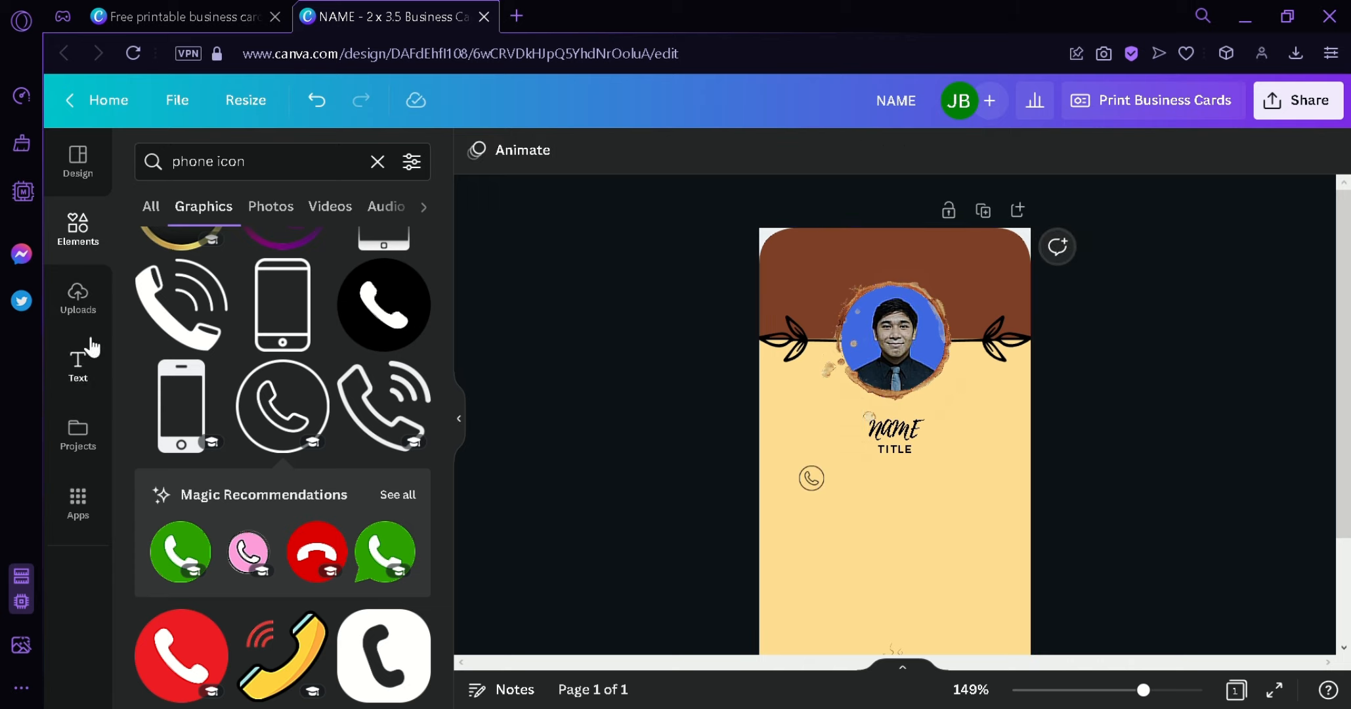
left_click(78, 363)
scroll(303, 328, "up", 15)
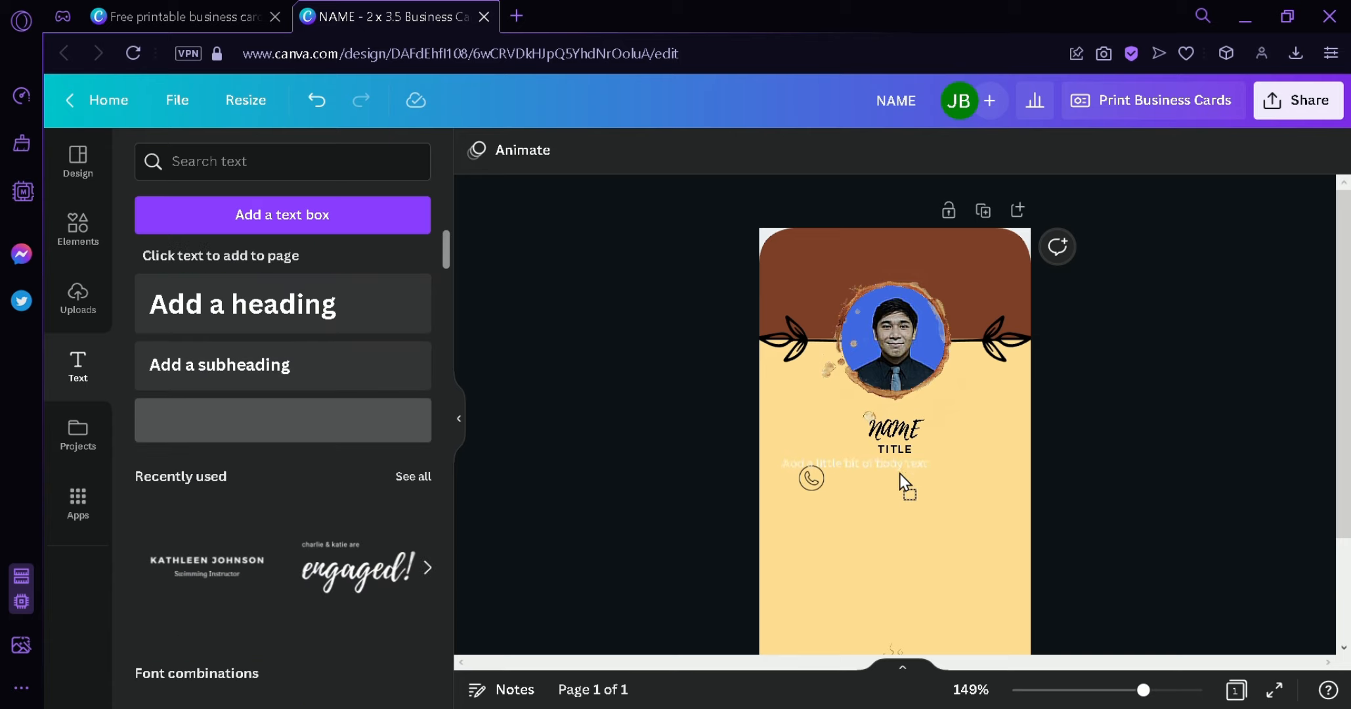
- Add a body text line beside the phone icon and replace its text with '999'
left_click_drag(967, 489, 940, 474)
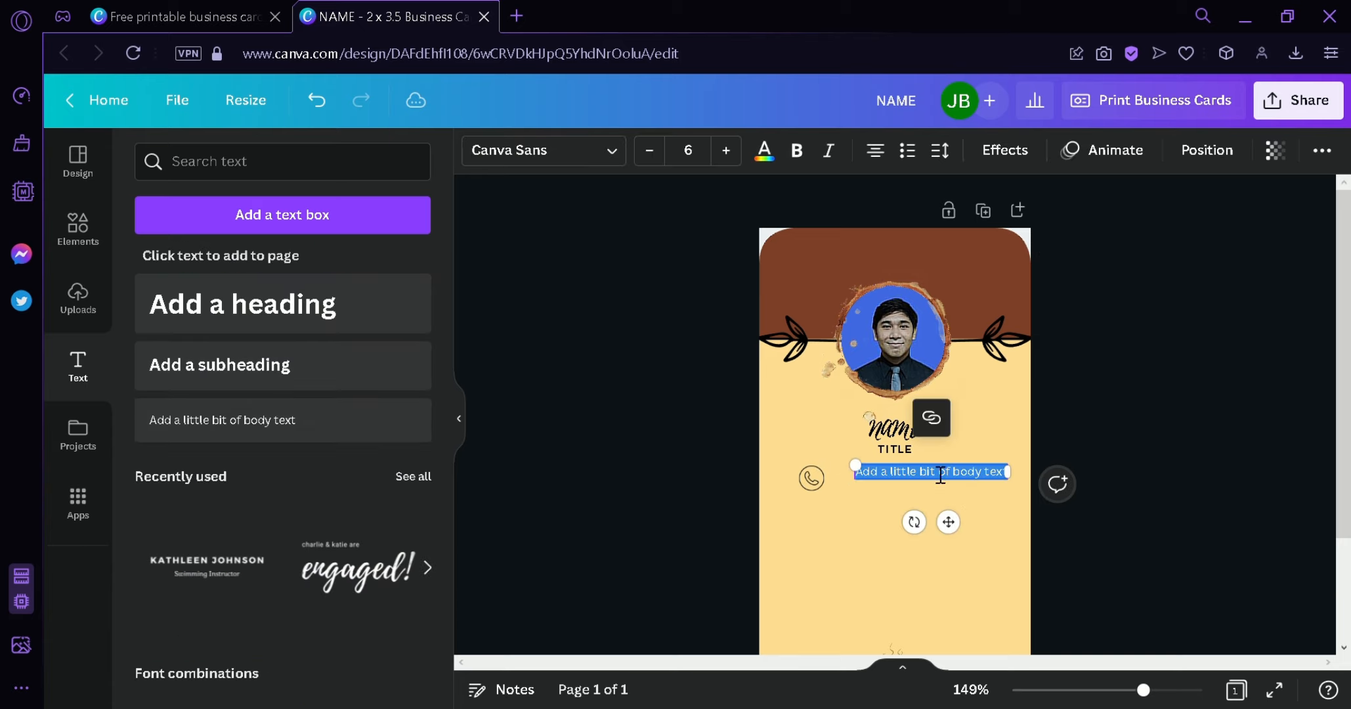
left_click(780, 155)
left_click_drag(949, 522, 934, 529)
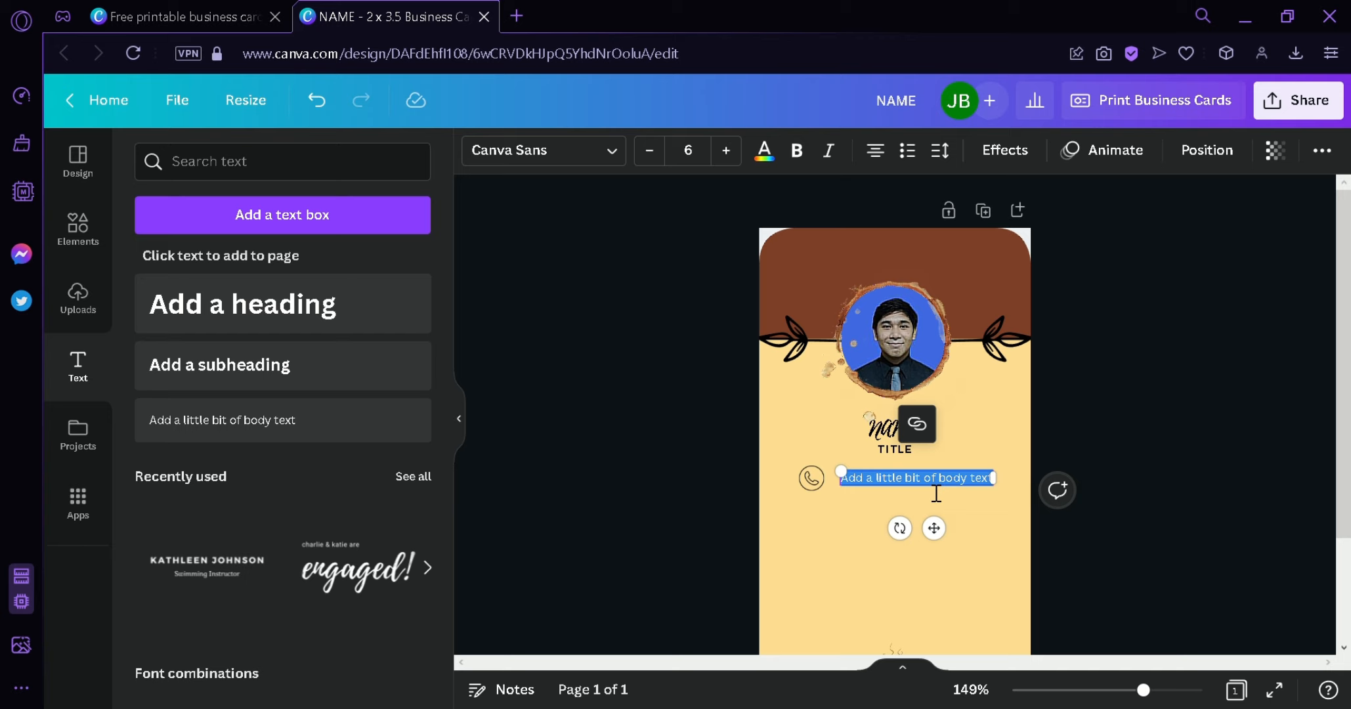
left_click(1037, 516)
double_click(955, 485)
type("999999999999999999")
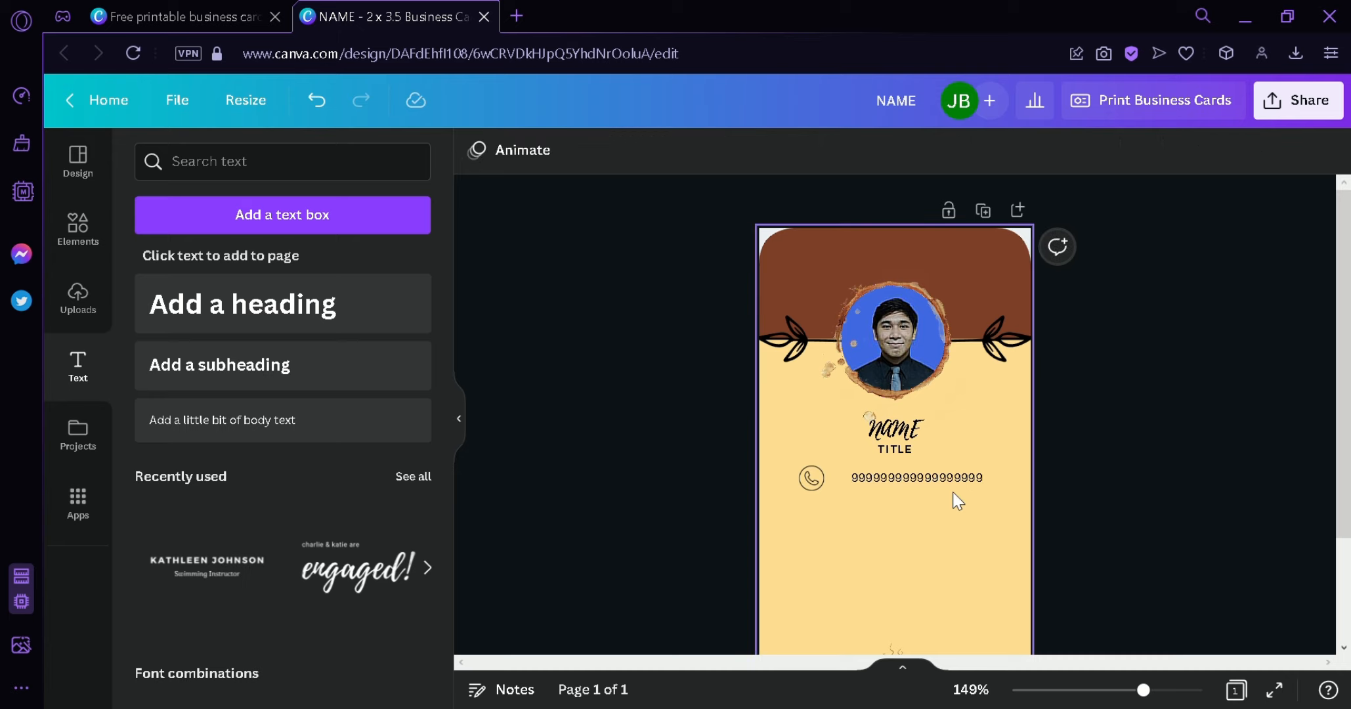
left_click_drag(951, 492, 937, 492)
left_click(1119, 576)
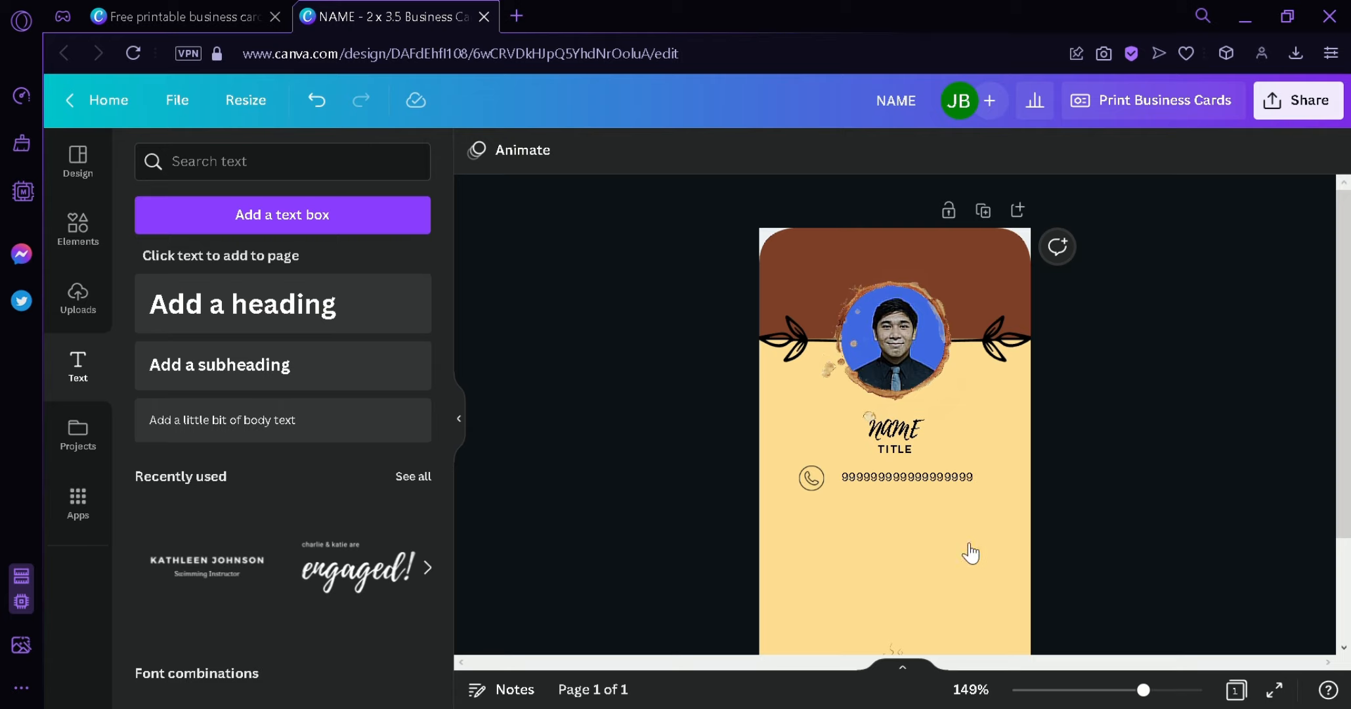
- Search 'mail icon' and place a 0.2 × 0.2 outlined circle mail icon below the phone icon
left_click(96, 237)
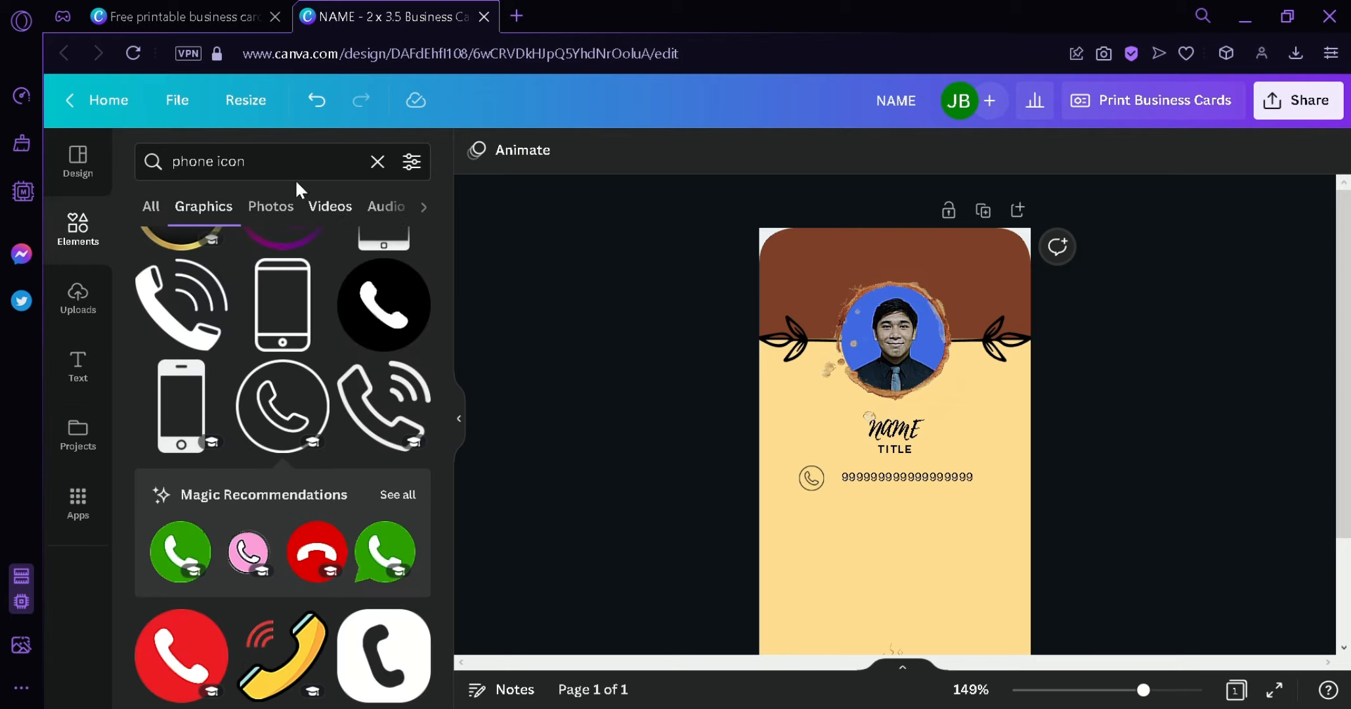
left_click(378, 162)
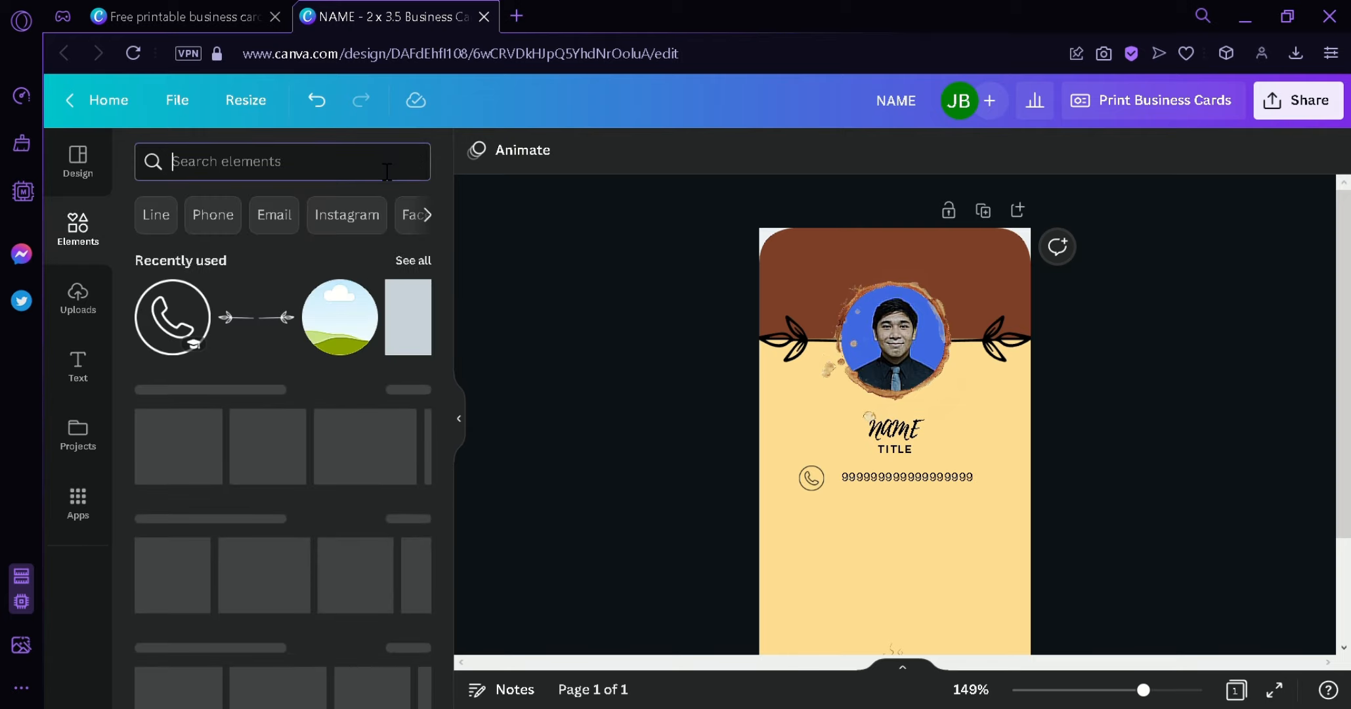
type("mail icon")
key("Return")
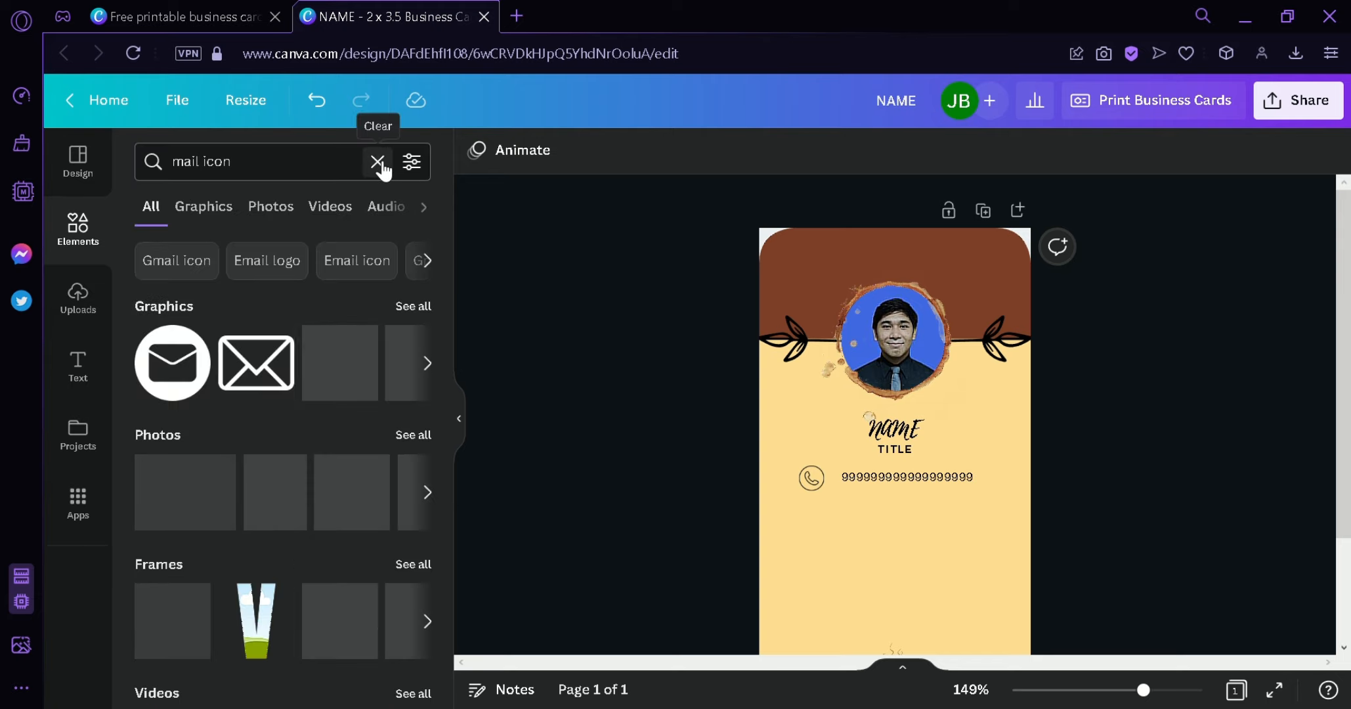
left_click(413, 305)
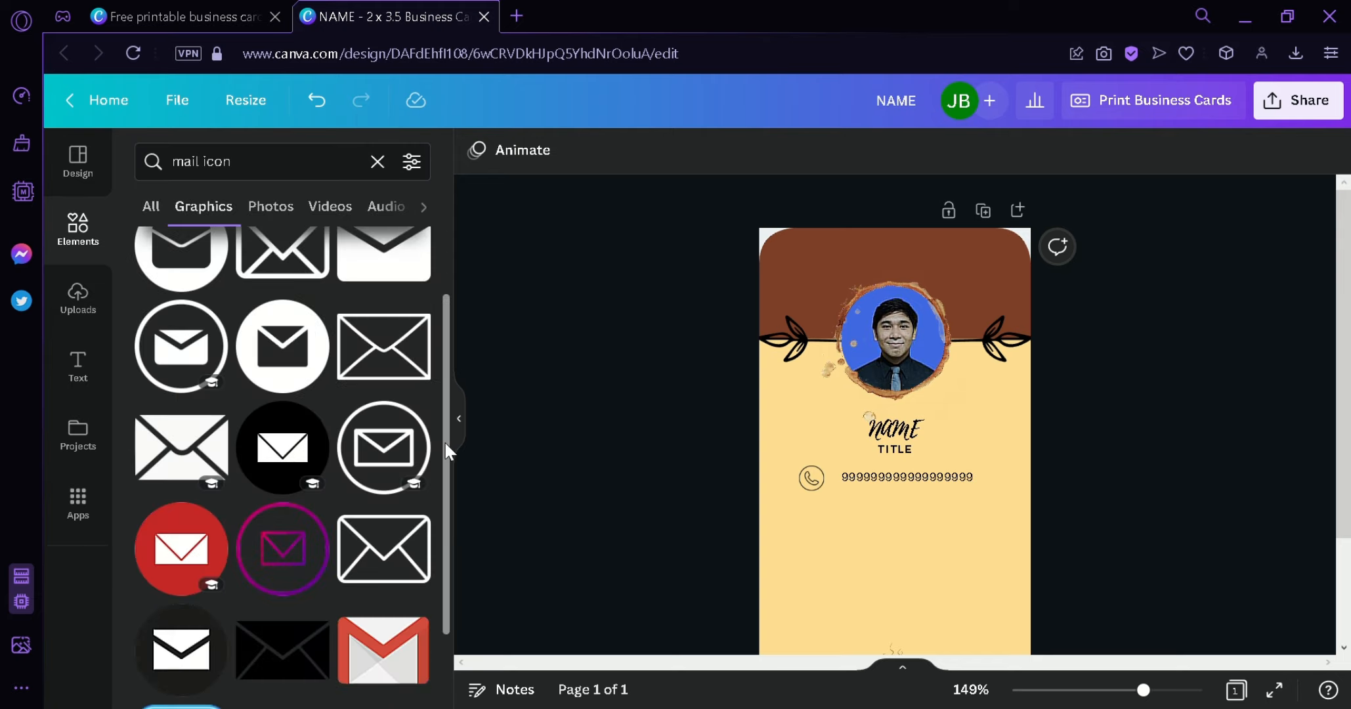
left_click_drag(389, 458, 816, 560)
left_click_drag(873, 616, 820, 524)
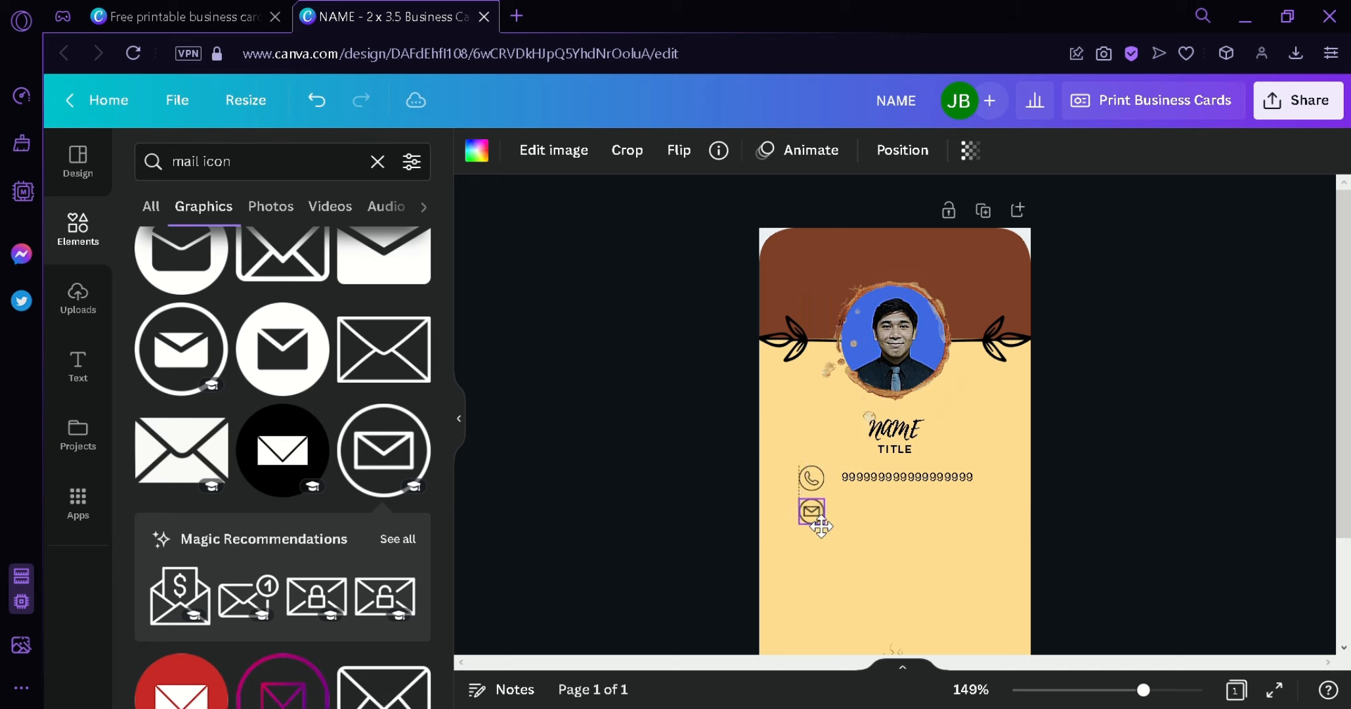
left_click(1072, 565)
- Duplicate the phone number, move it beside the mail icon, and retype it as a placeholder e-mail address
left_click(899, 482)
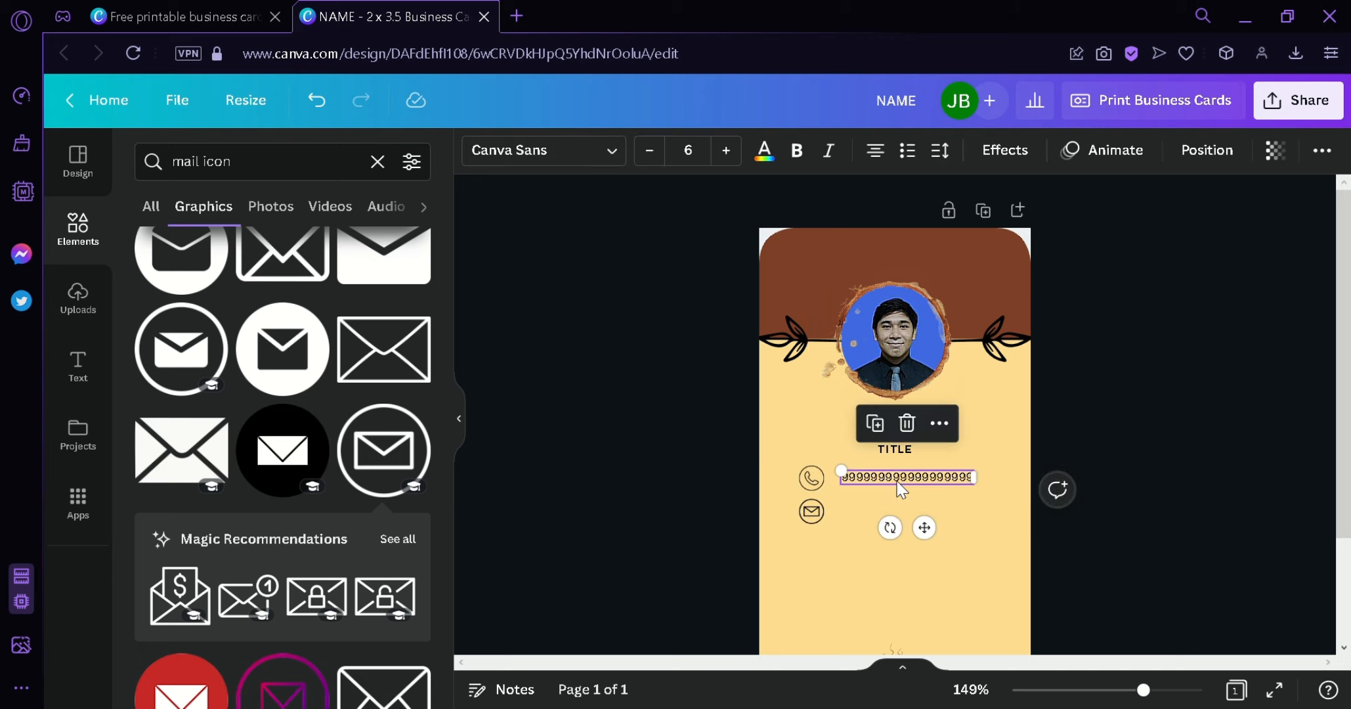
key("ctrl+d")
left_click_drag(908, 509, 891, 522)
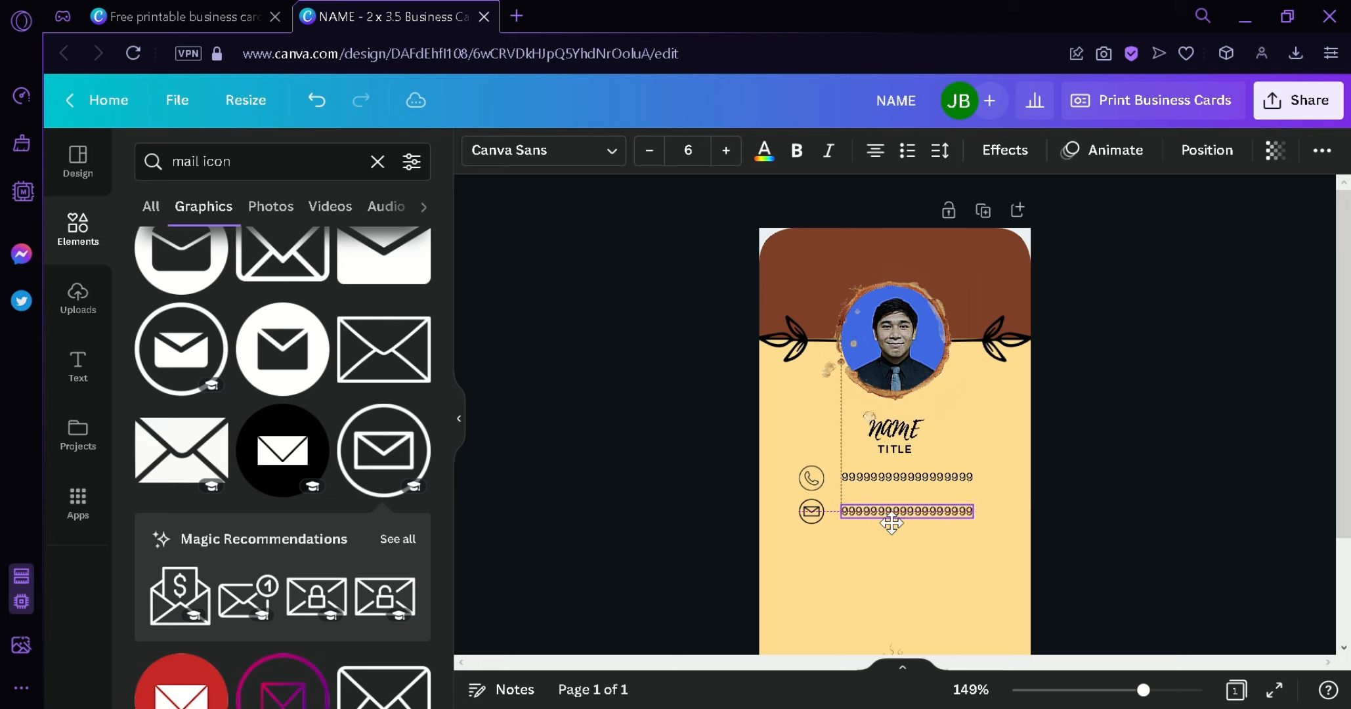
double_click(899, 515)
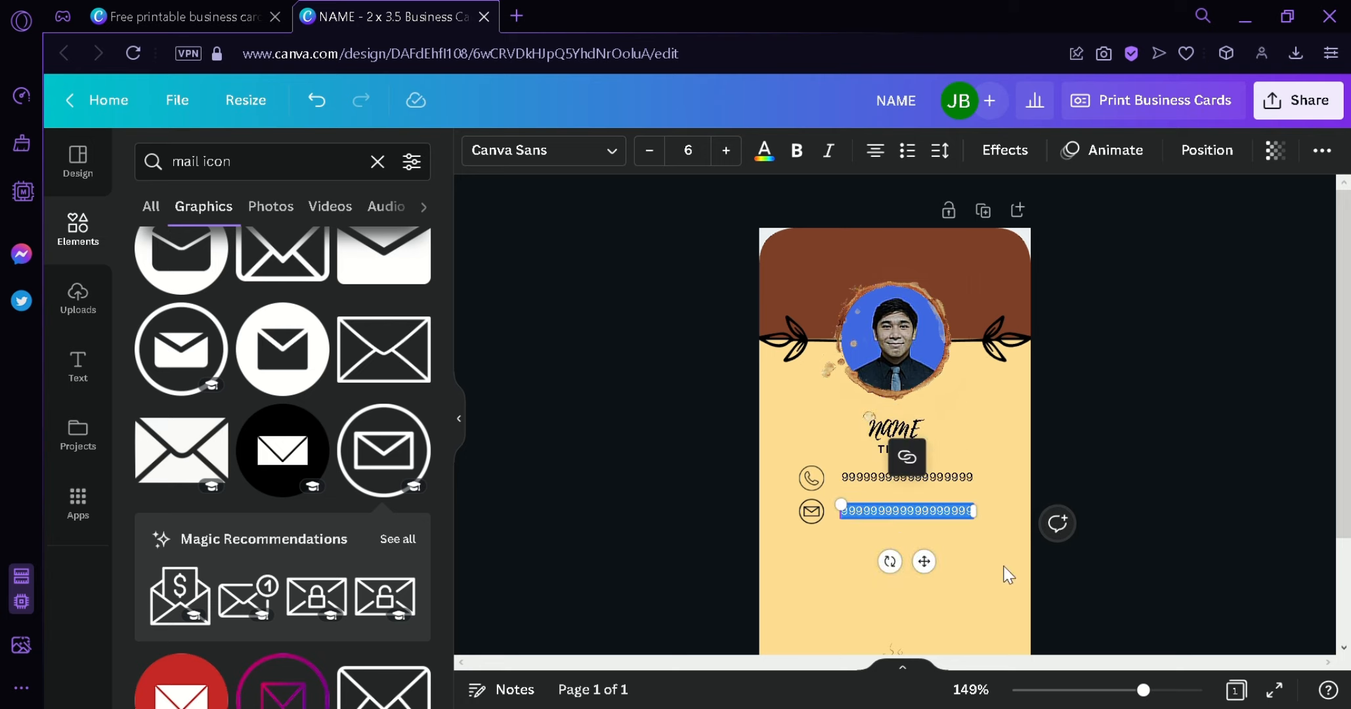
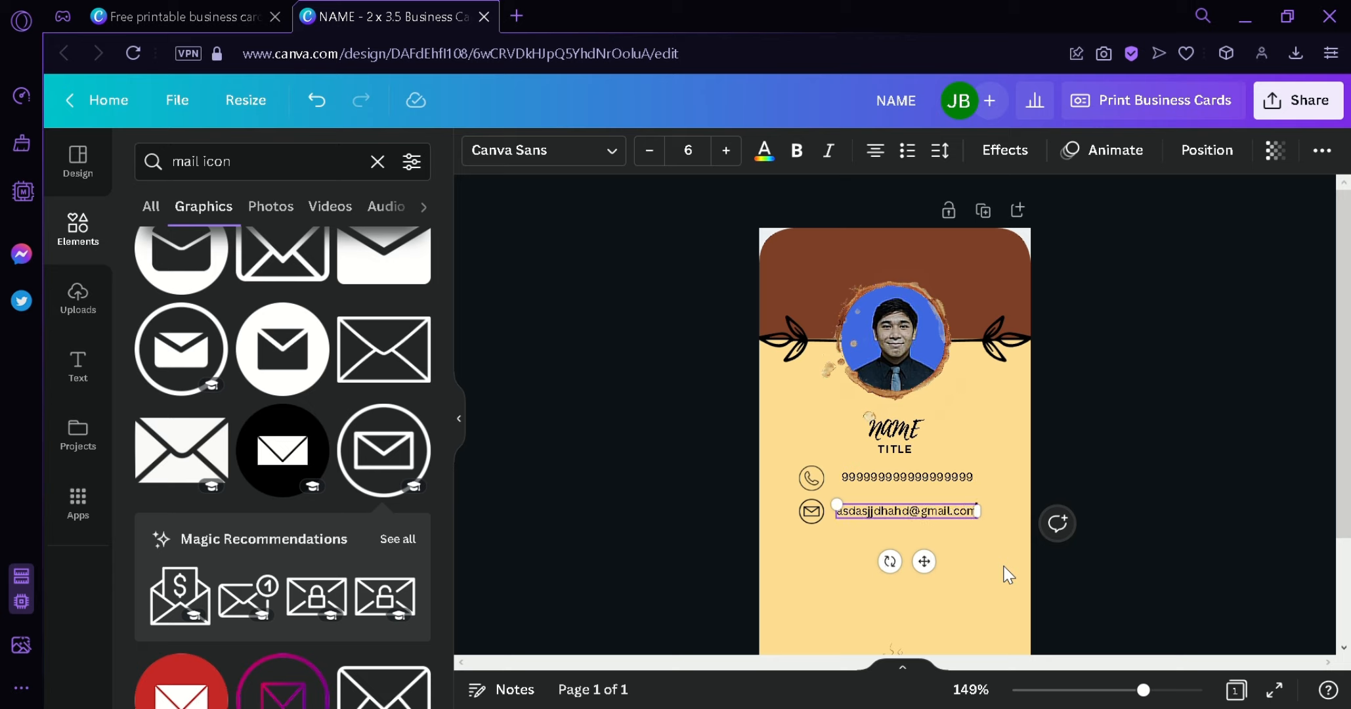
left_click(1151, 508)
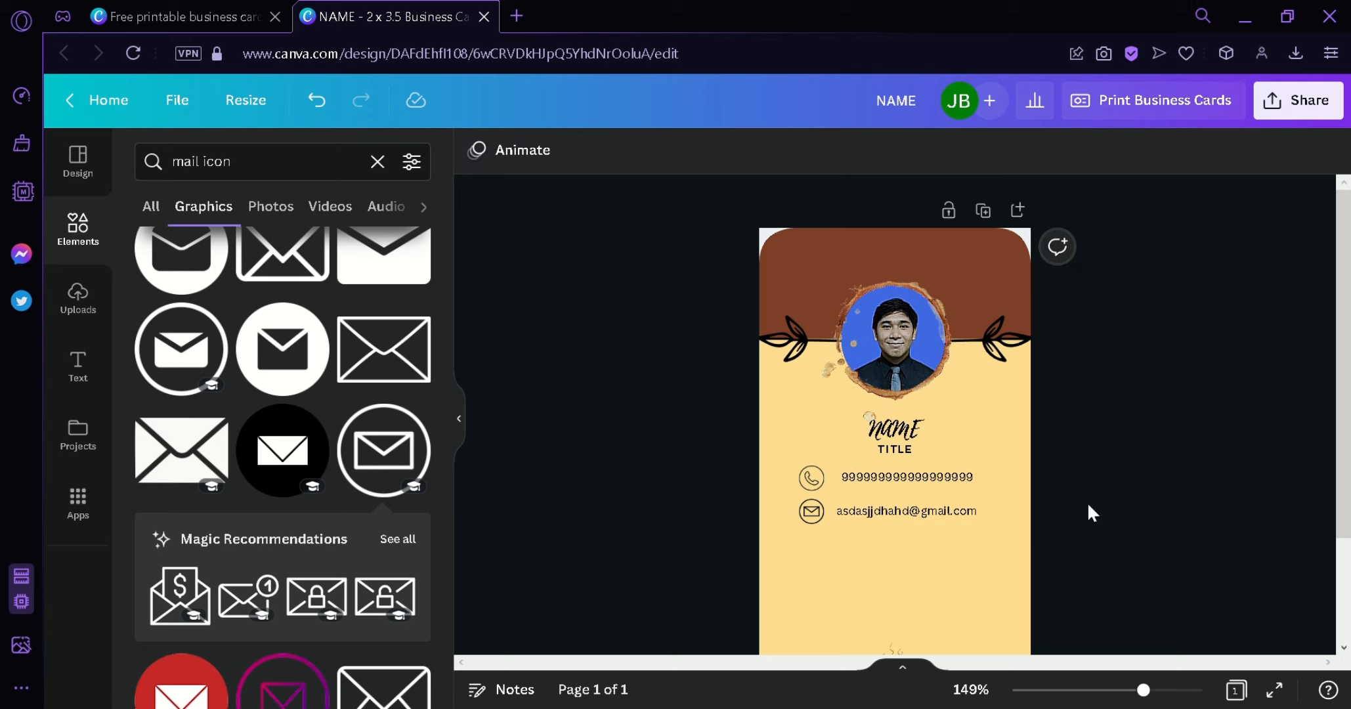
left_click(945, 512)
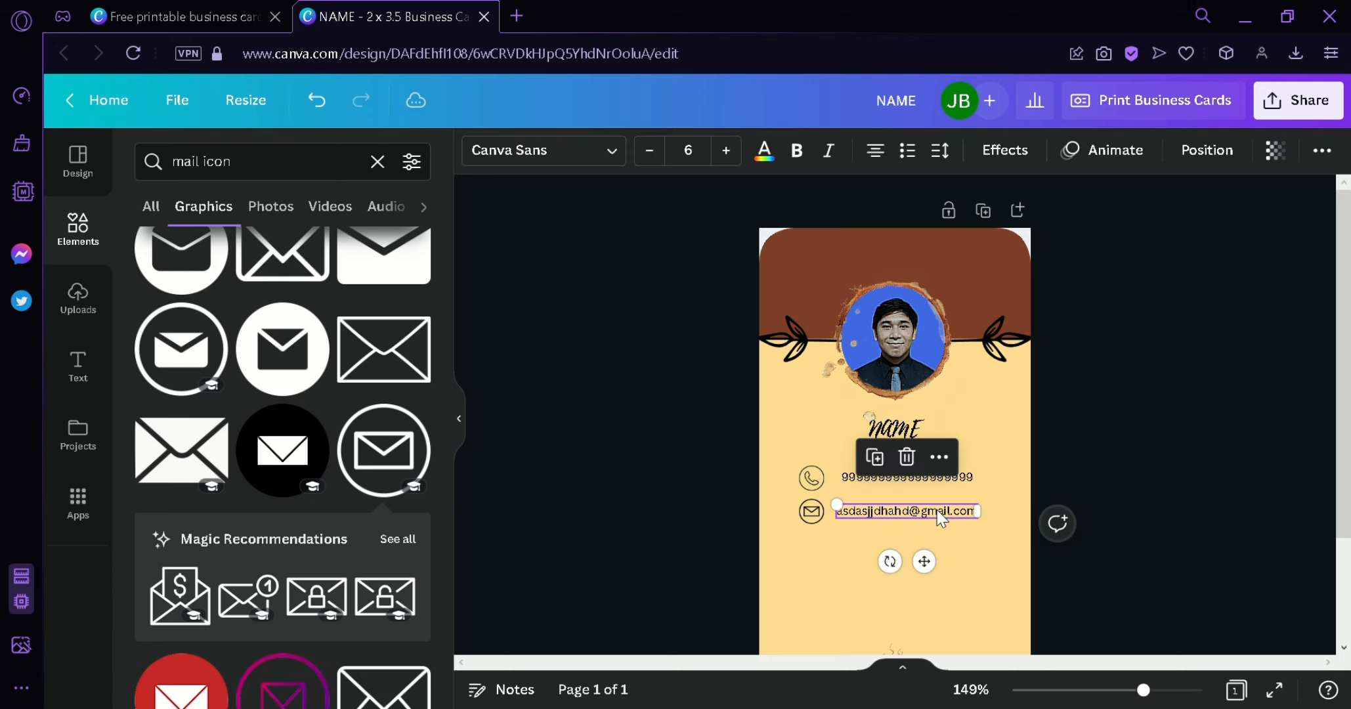
left_click(1108, 531)
scroll(779, 410, "down", 2)
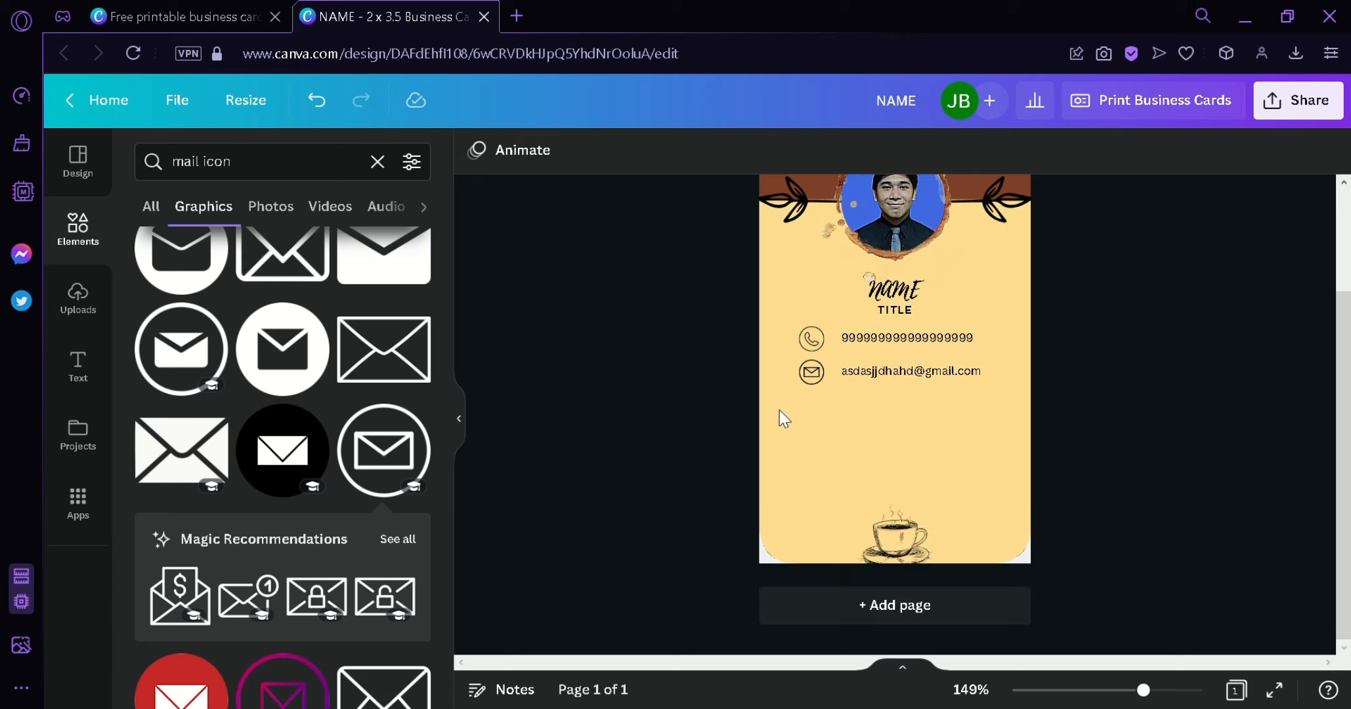
- Search 'pin icon' and place a small outline pin below the mail icon
left_click(378, 162)
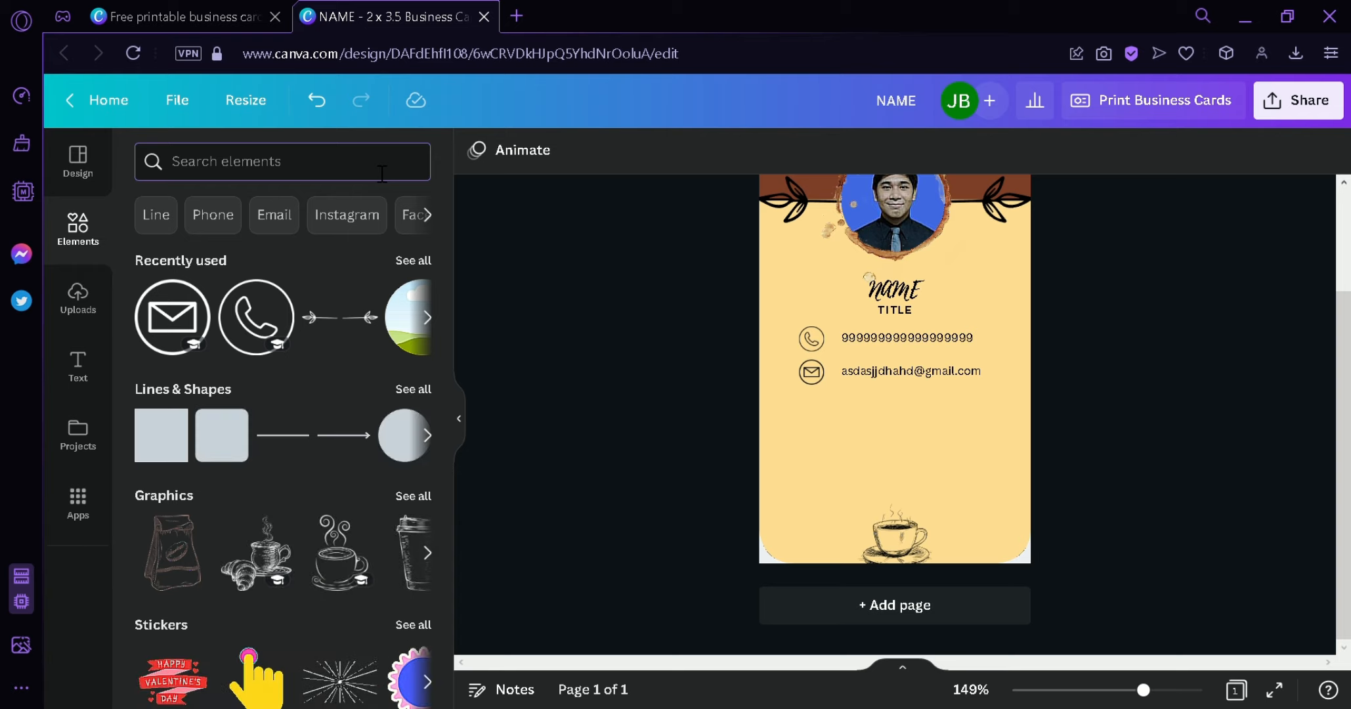
type("pin icon")
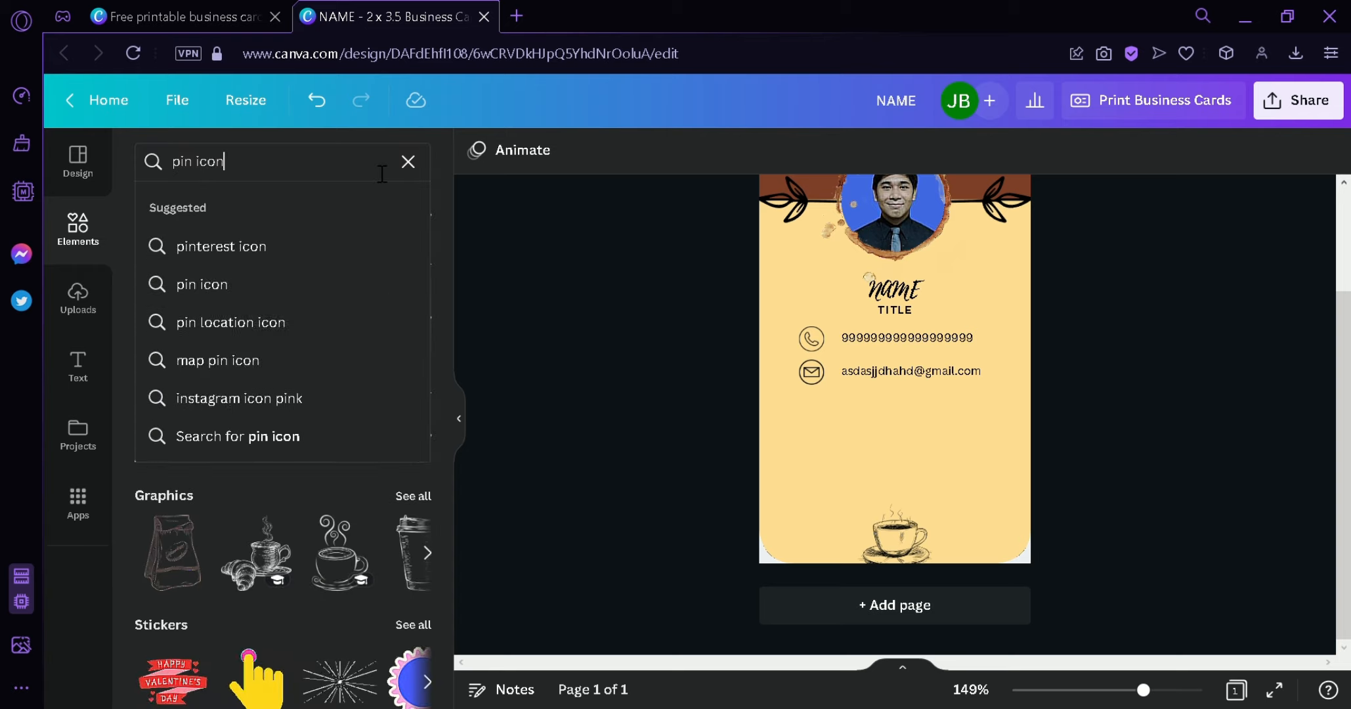
key("Return")
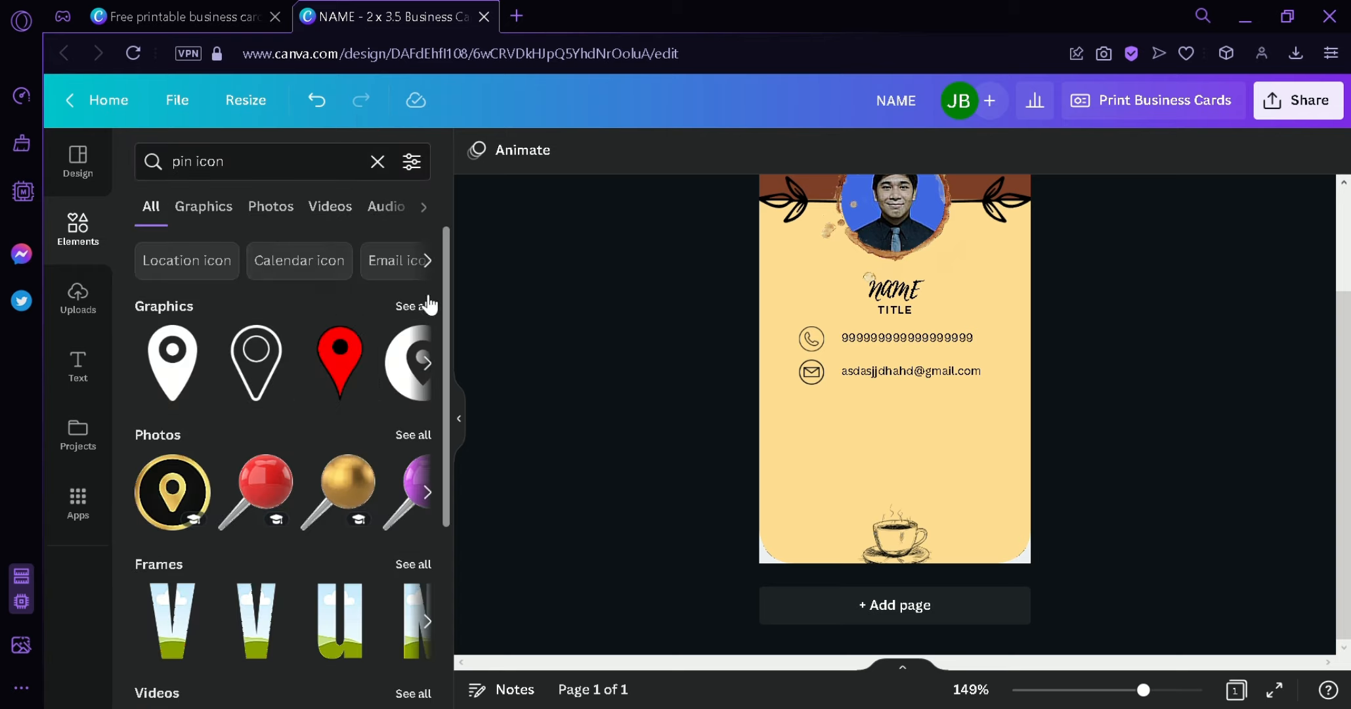
left_click(430, 305)
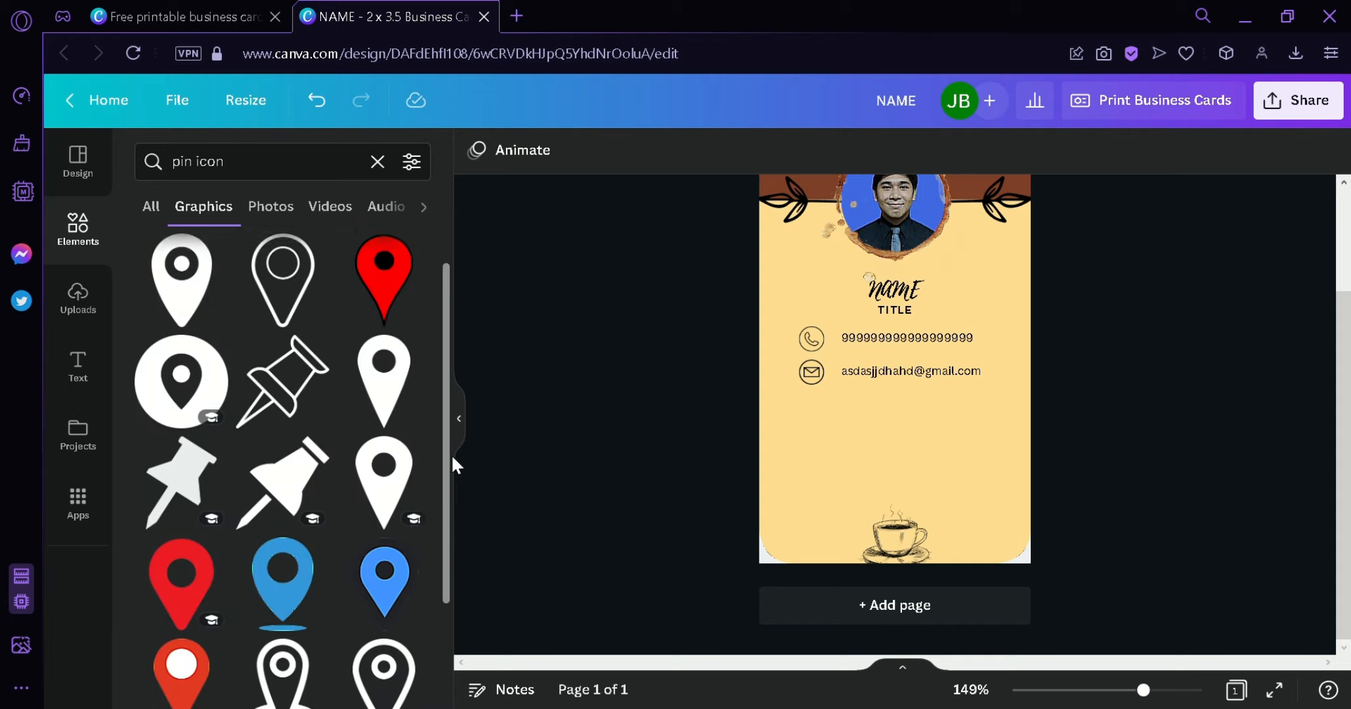
left_click_drag(452, 457, 368, 387)
left_click_drag(281, 336, 840, 463)
left_click_drag(904, 553, 844, 466)
left_click(1120, 492)
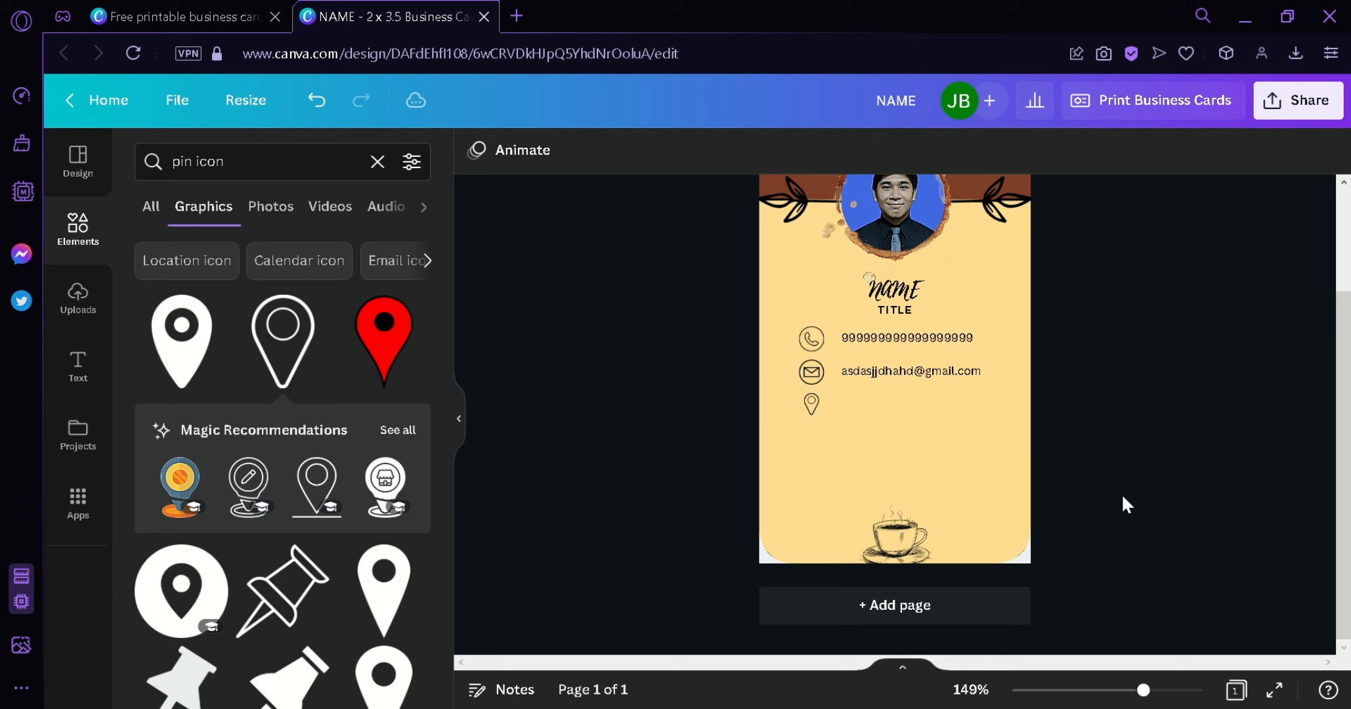
- Duplicate the e-mail line, retype it as 'adreess', and place it beside the pin icon
left_click(911, 372)
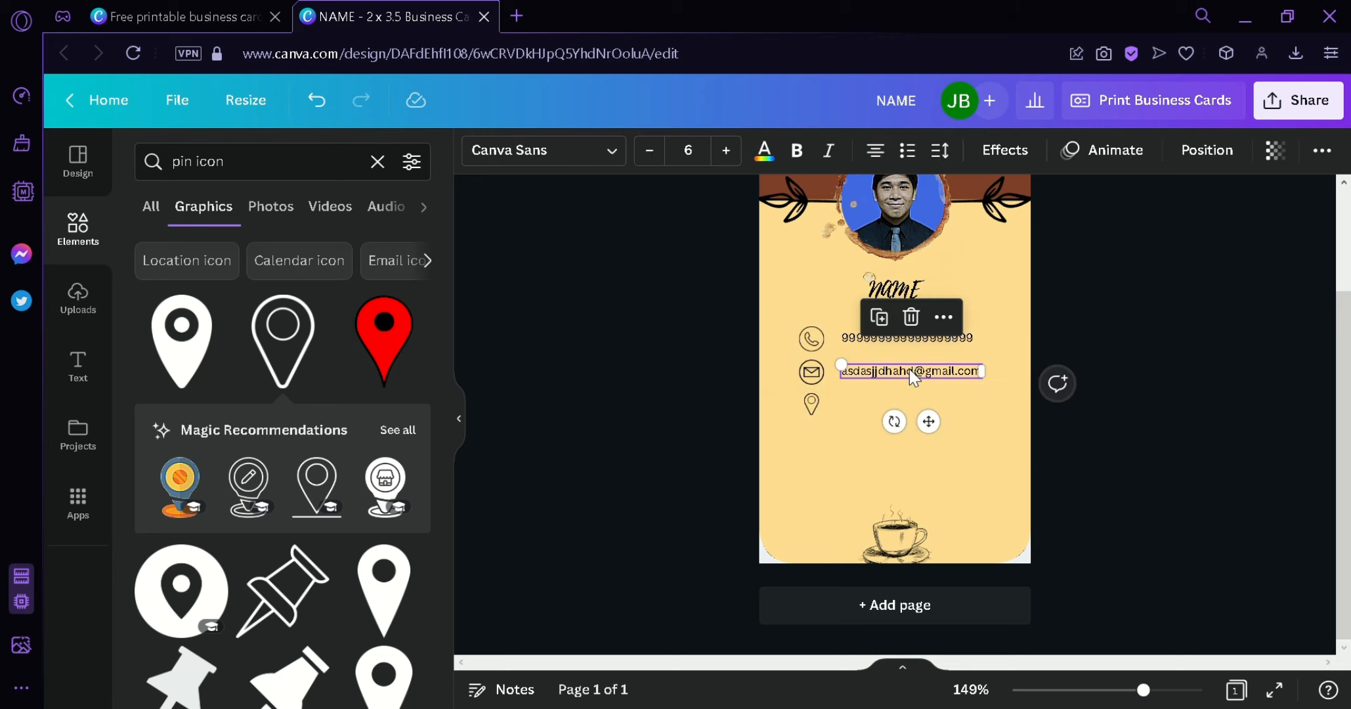
key("ctrl+d")
left_click_drag(959, 448, 936, 459)
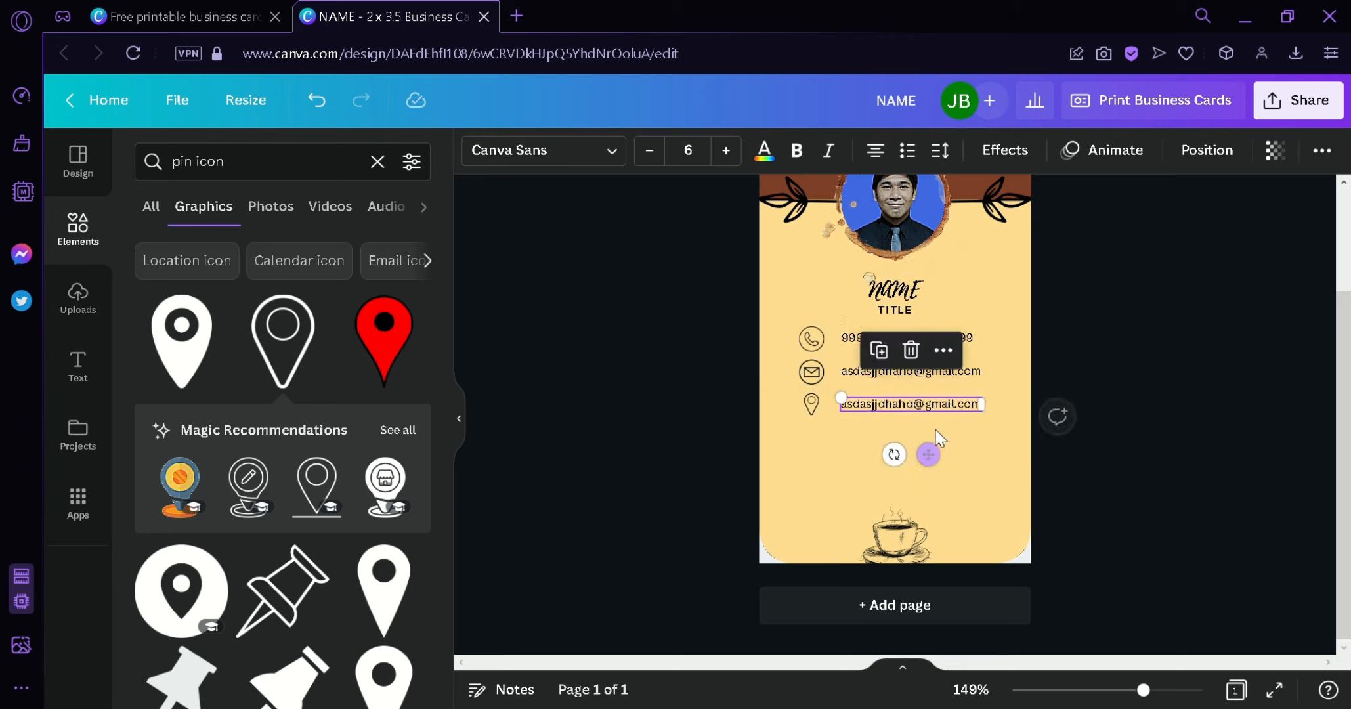
double_click(944, 405)
key("ctrl+a")
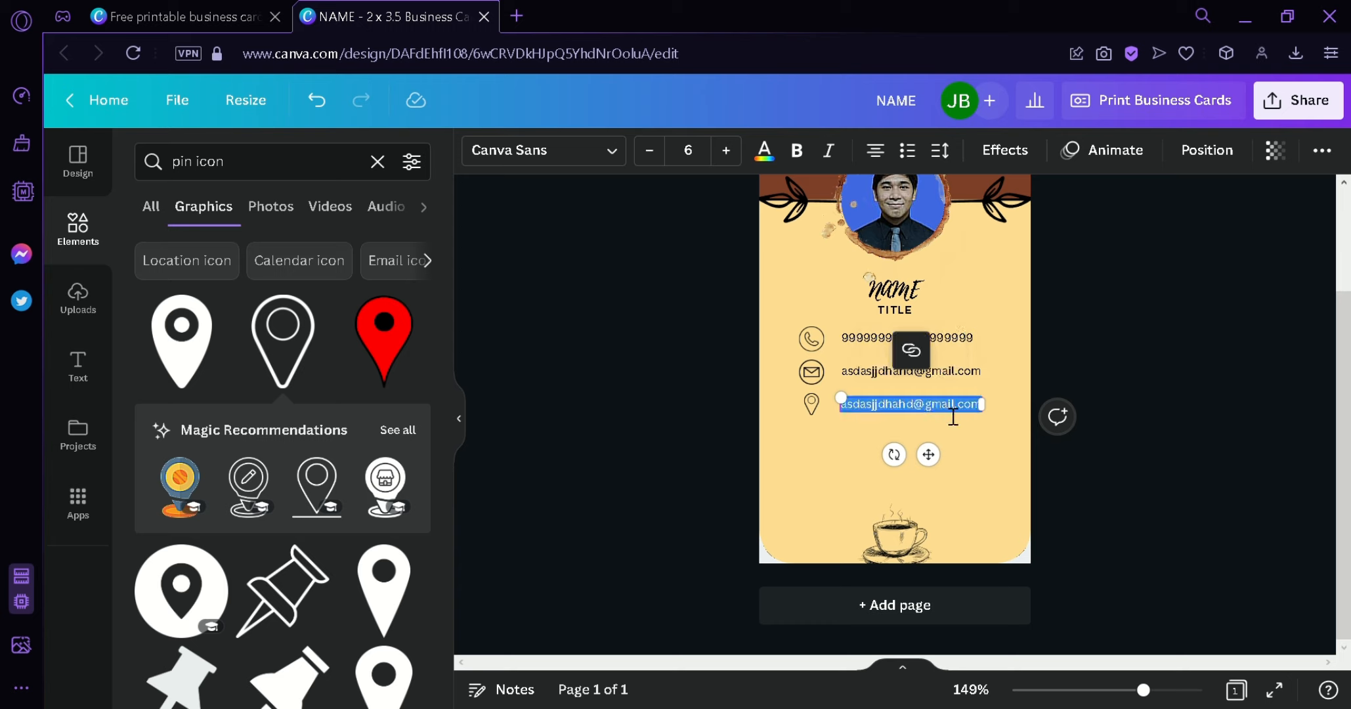
type("adrees")
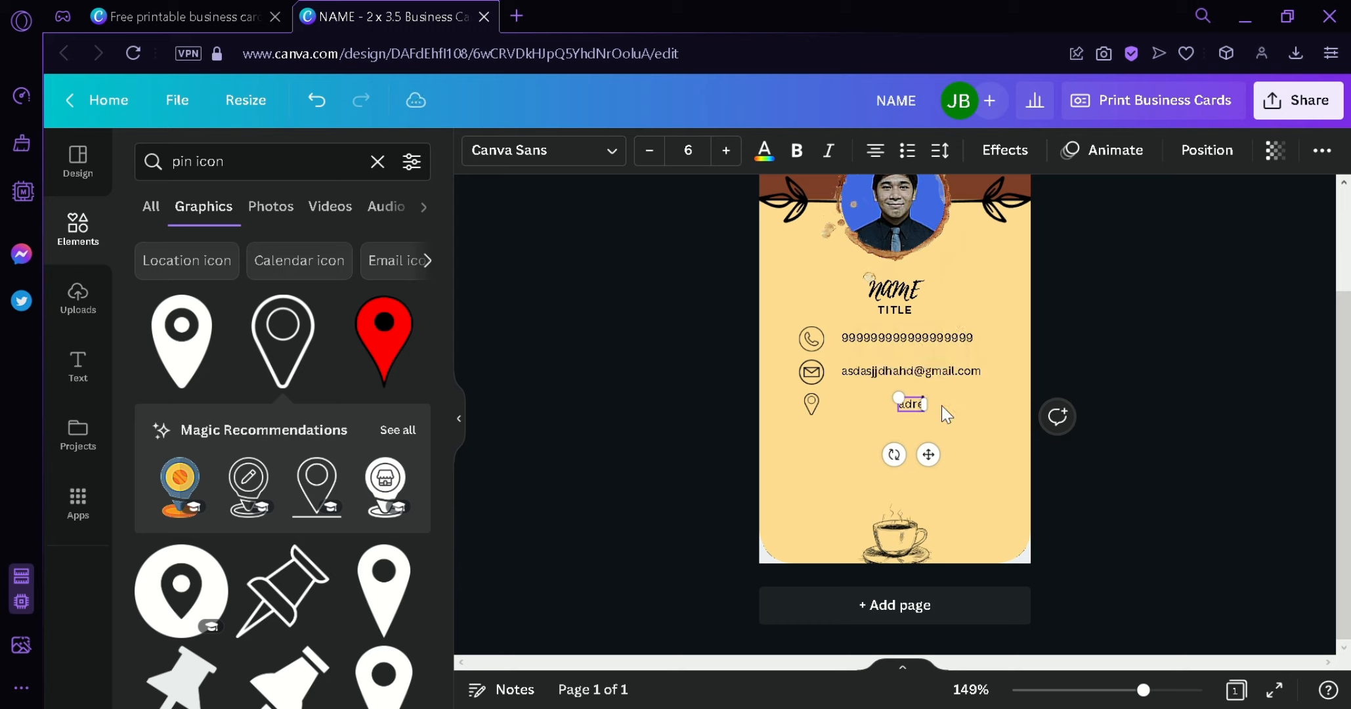
type("s")
left_click_drag(940, 463, 891, 463)
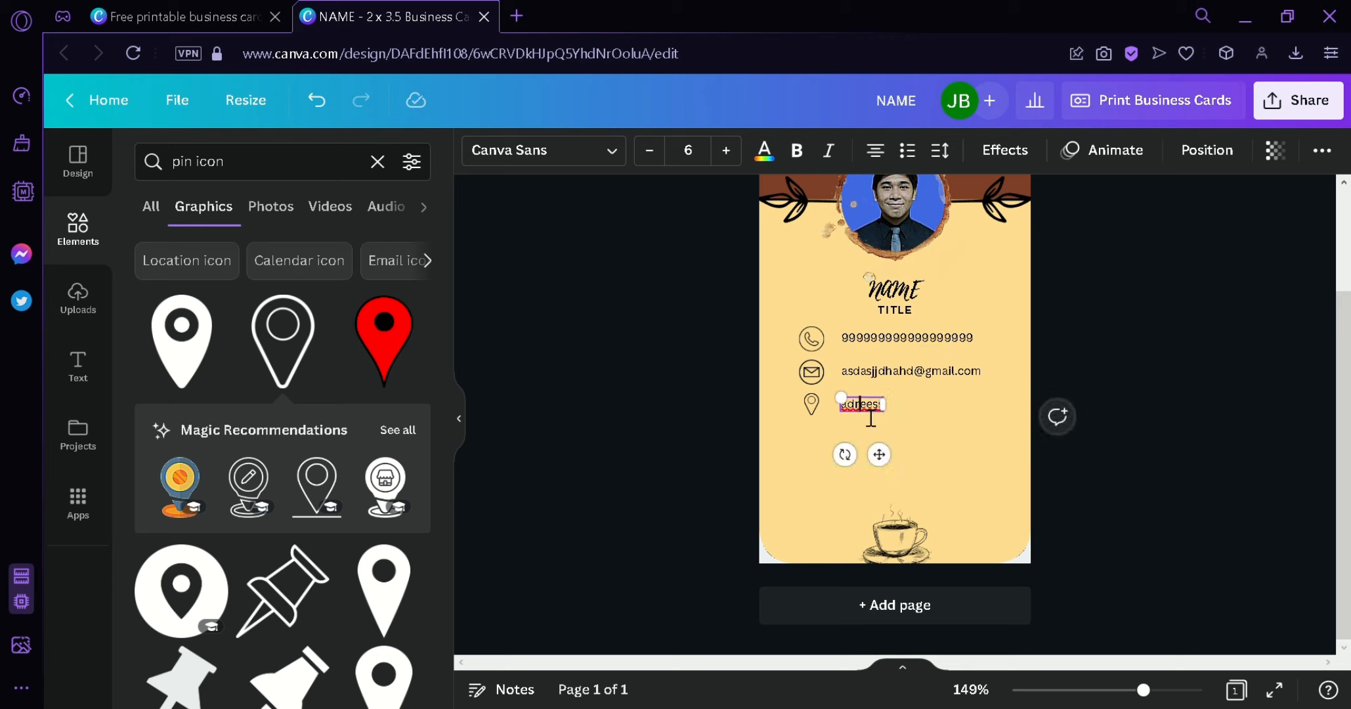
left_click(990, 432)
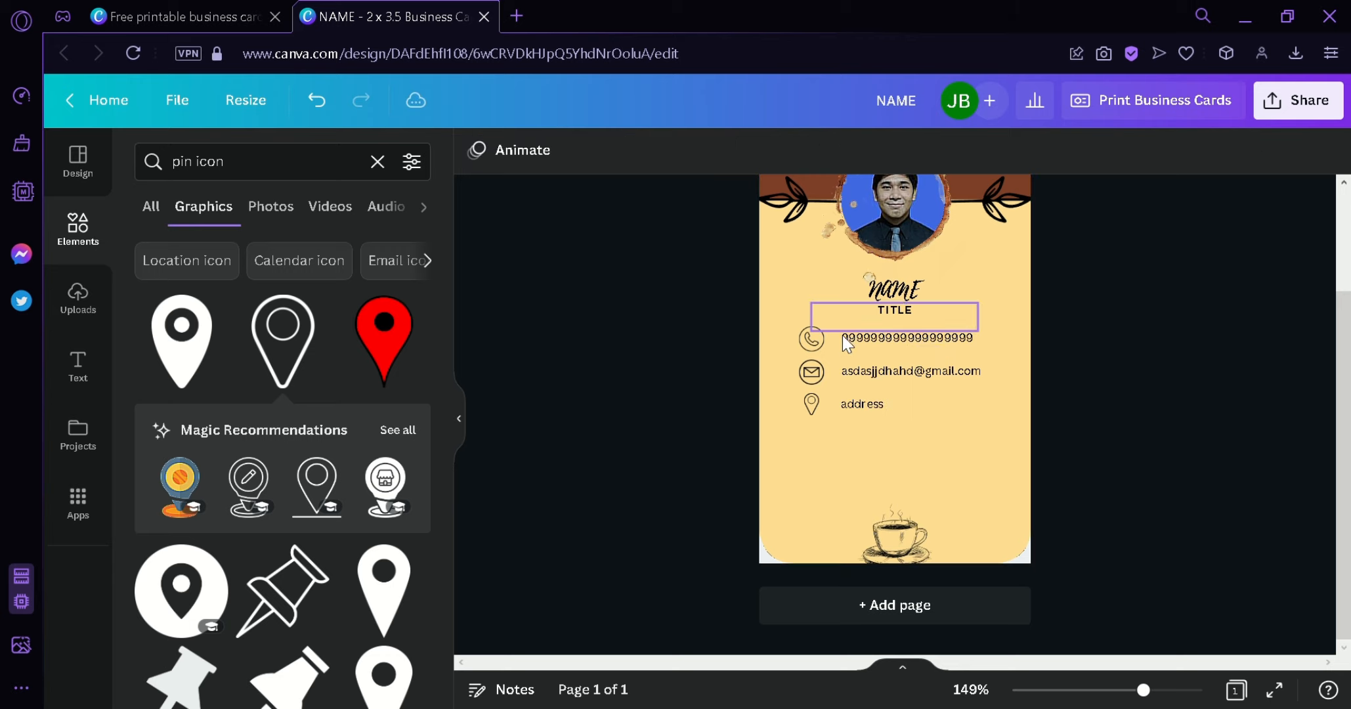
scroll(842, 335, "up", 3)
scroll(966, 364, "down", 2)
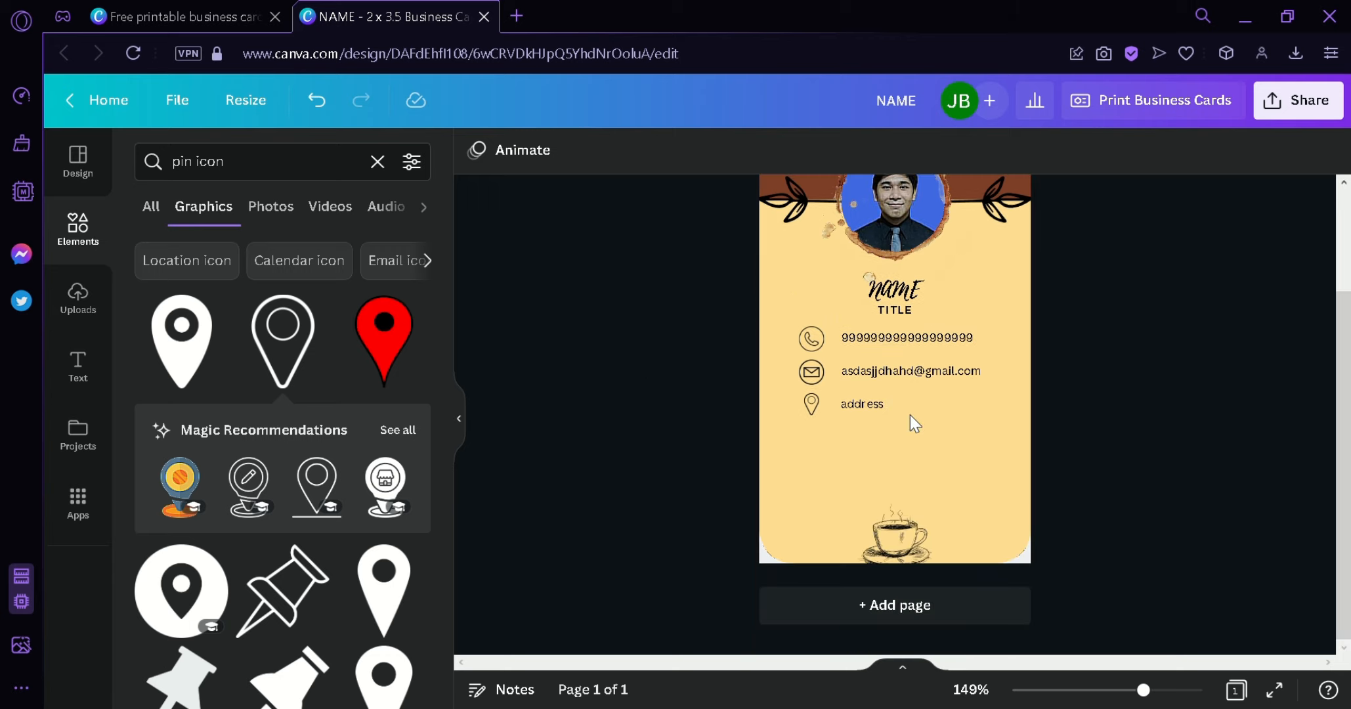
- Search 'facebook icon', swap the outlined icon for a small black square Facebook icon below the address
left_click(378, 162)
left_click(338, 172)
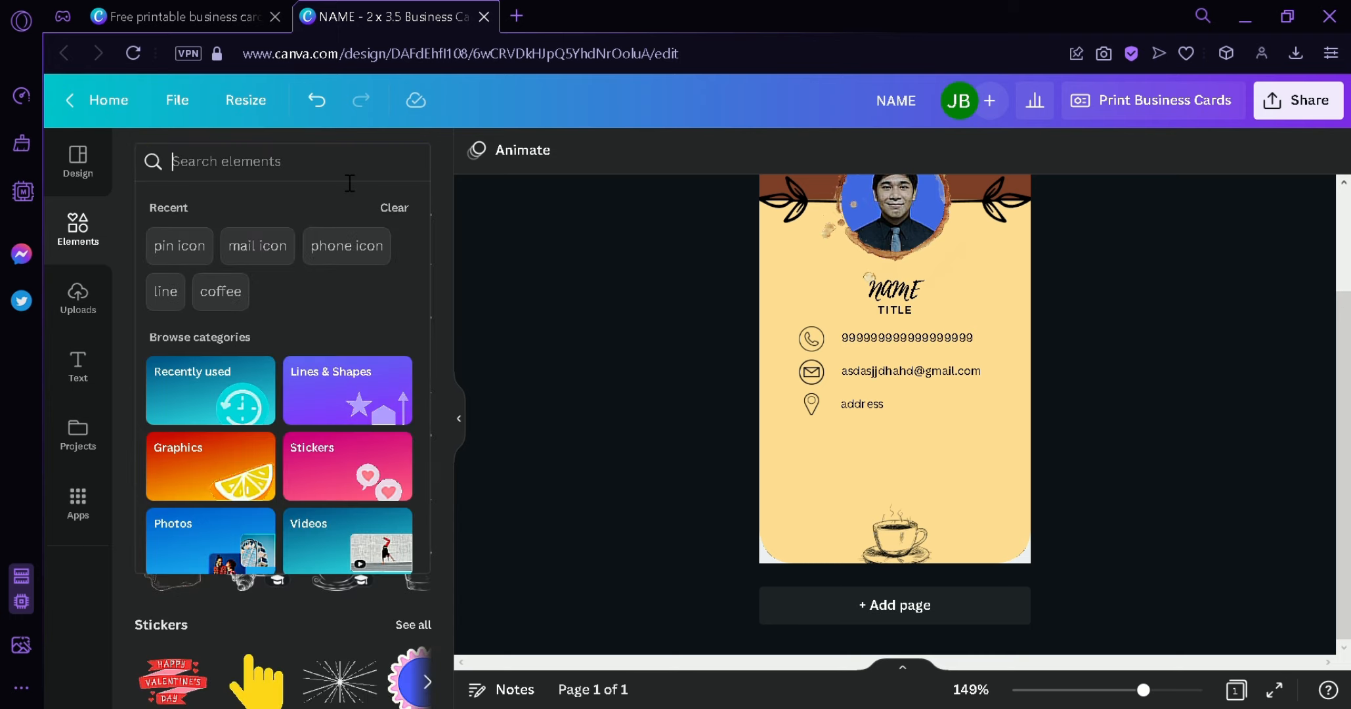
type("face")
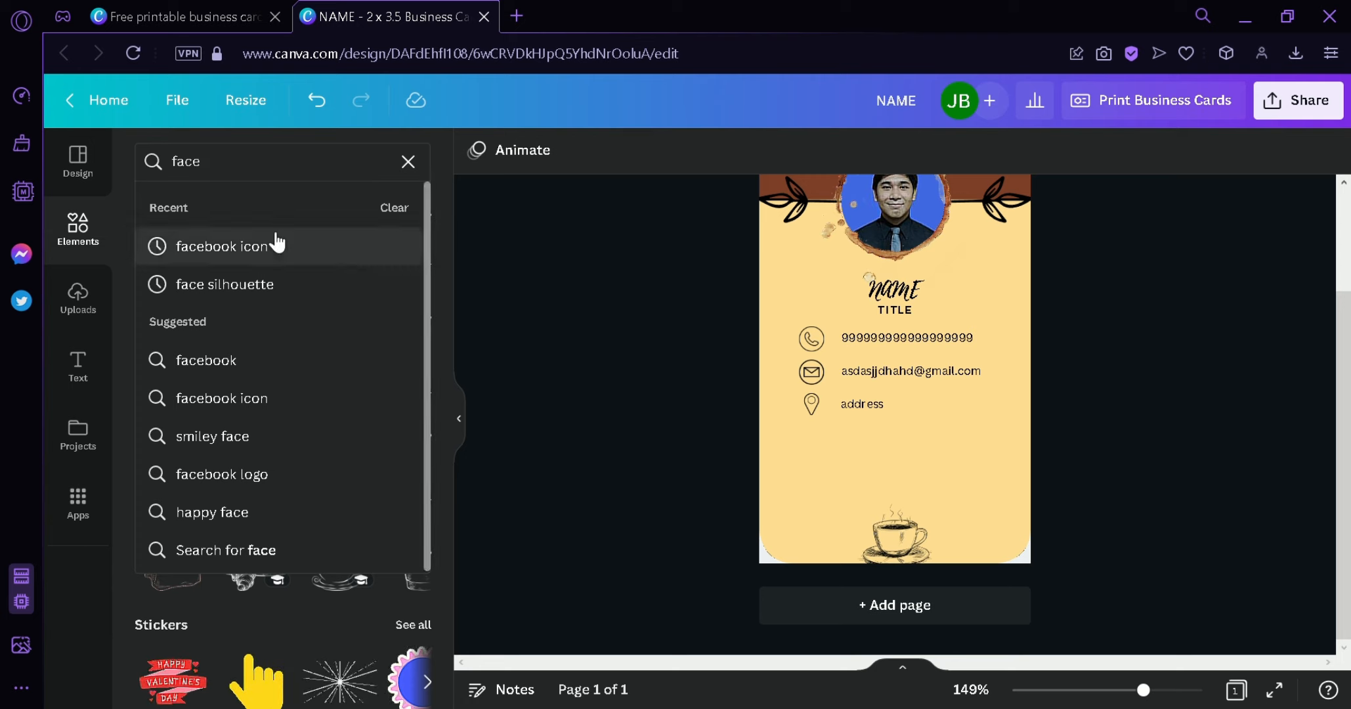
left_click(272, 246)
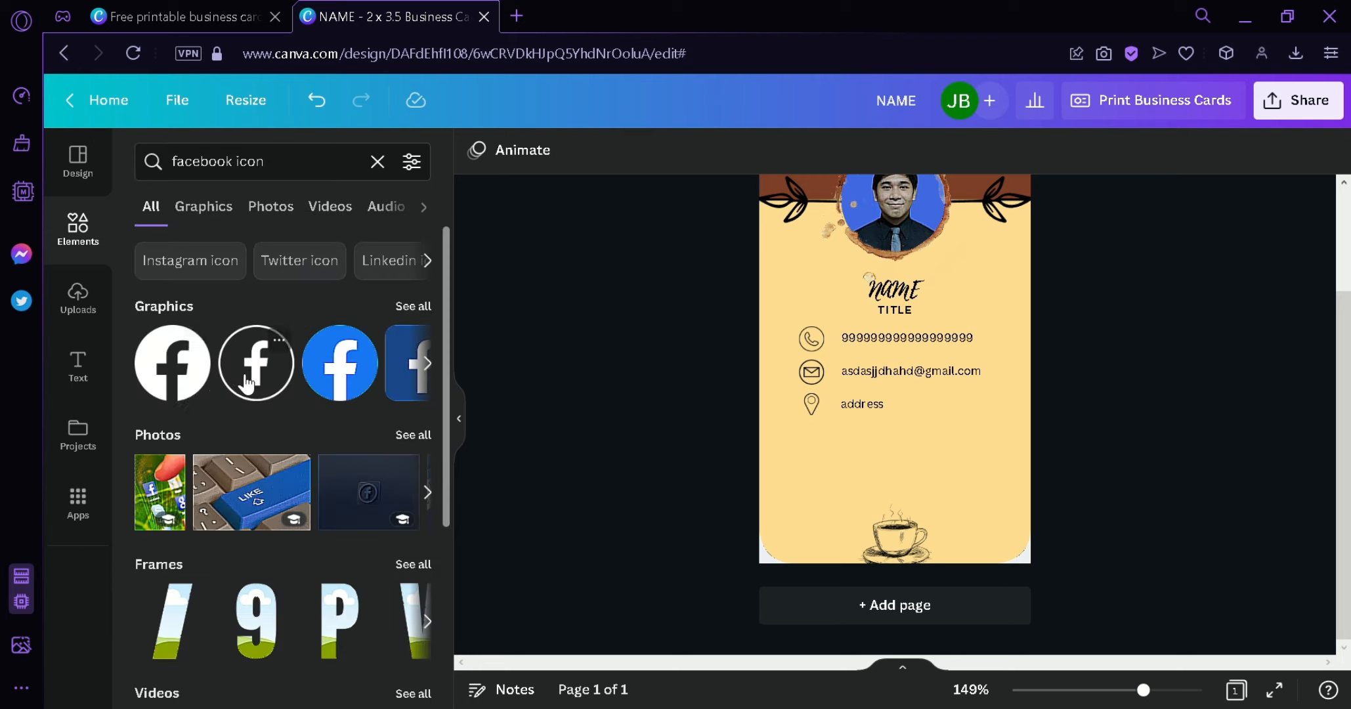
left_click_drag(246, 383, 797, 496)
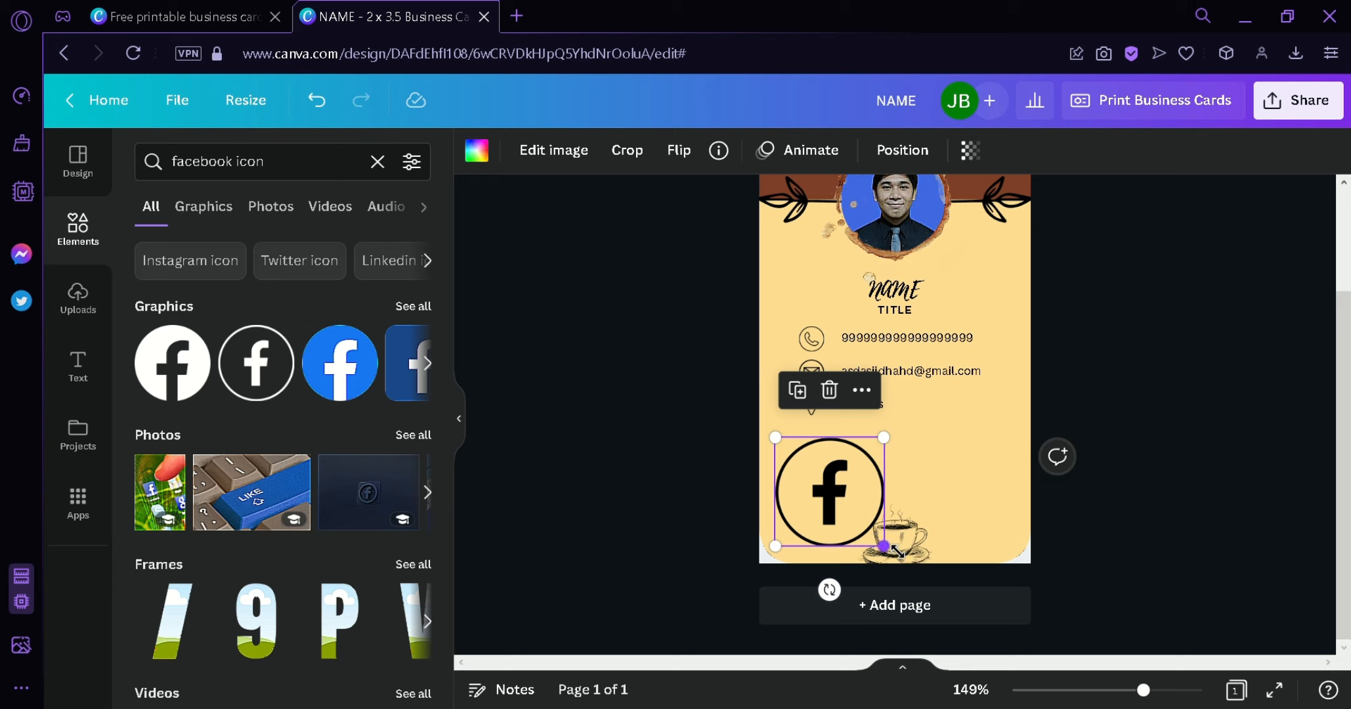
left_click_drag(884, 545, 819, 482)
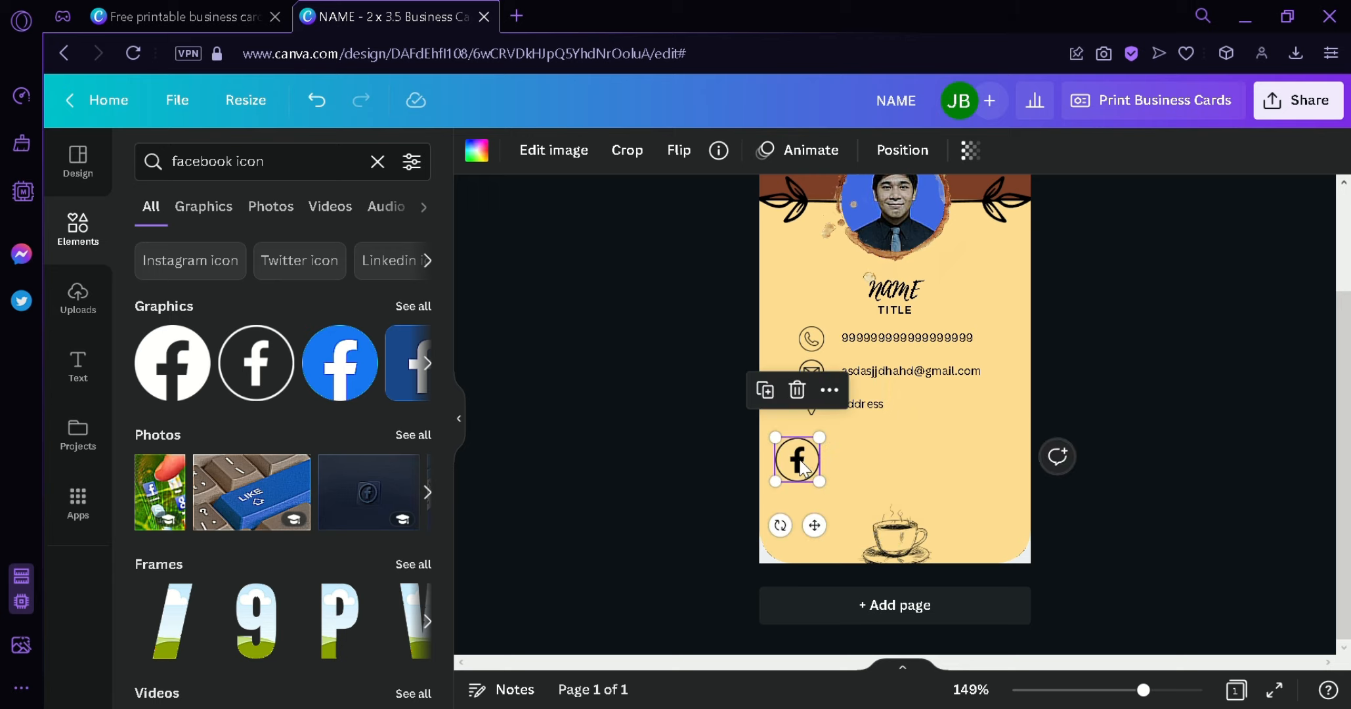
key("Delete")
left_click(414, 306)
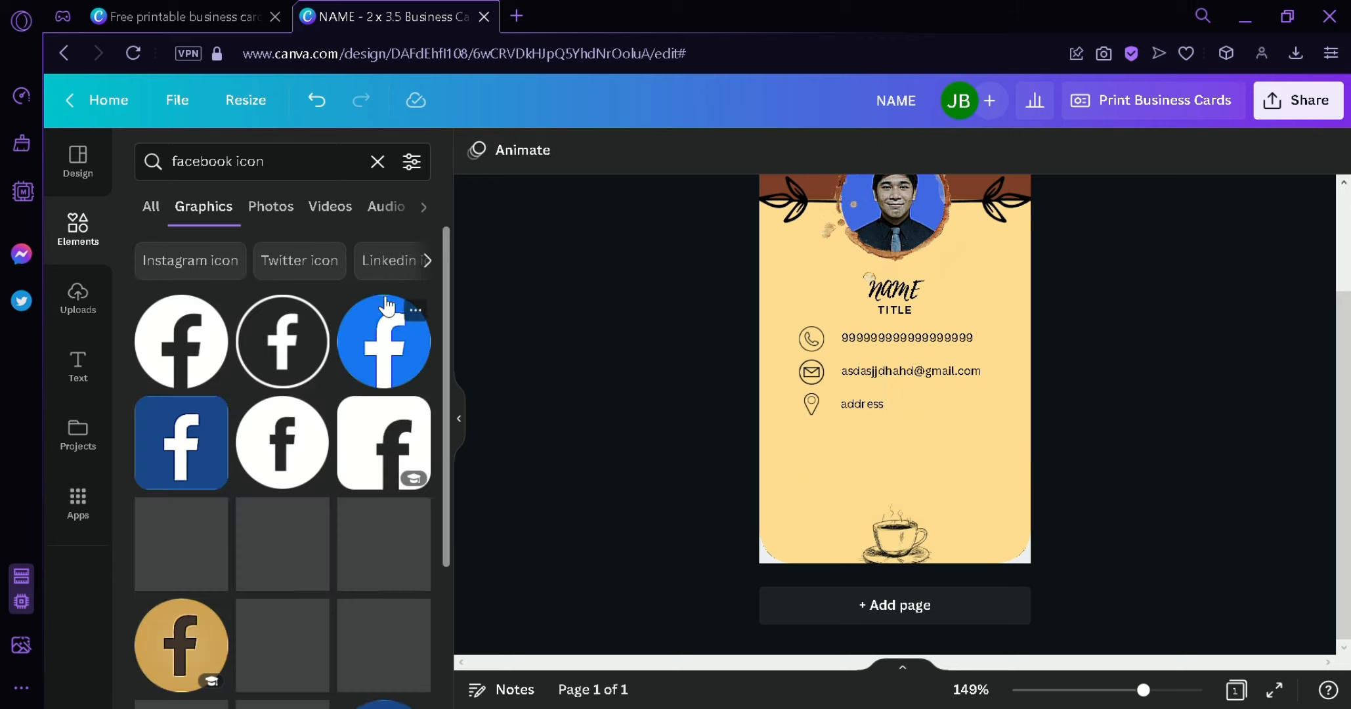
left_click_drag(378, 460, 853, 489)
left_click_drag(915, 542, 841, 479)
- Duplicate the TITLE text above the Facebook icon and retype it as 'social media'
left_click(893, 311)
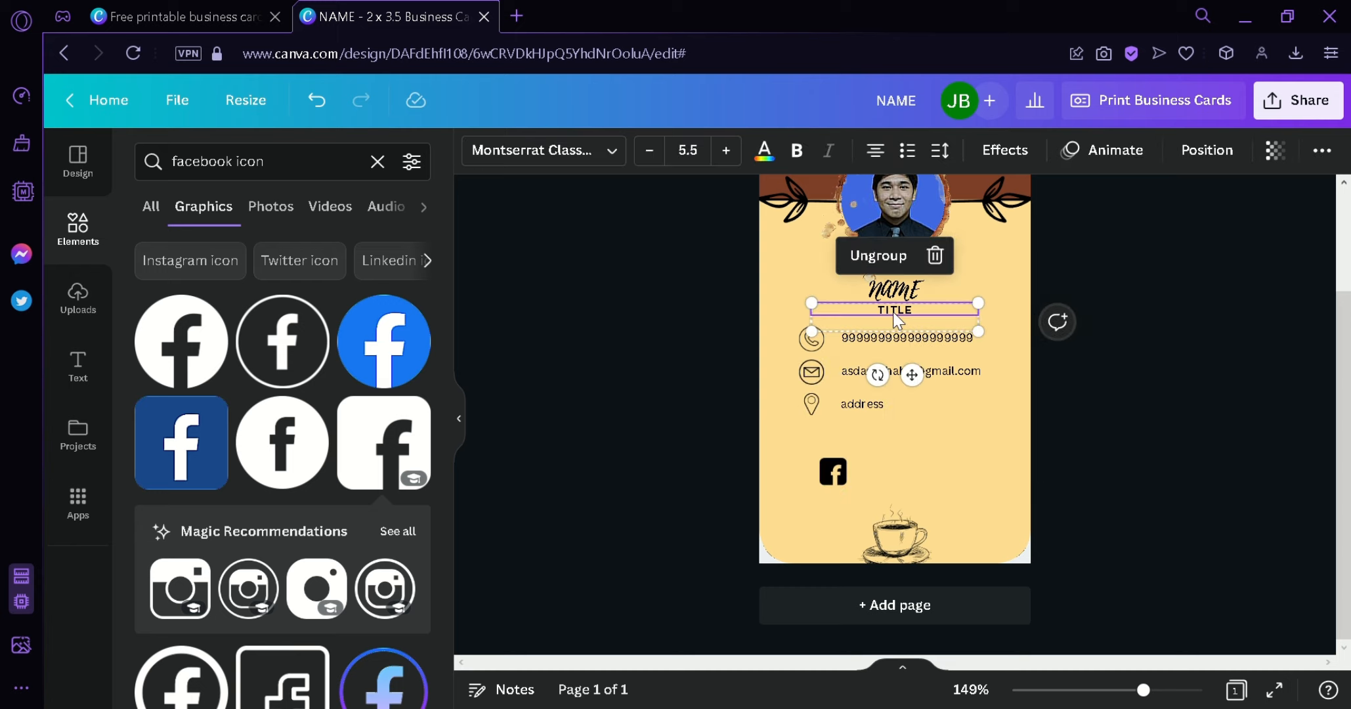
key("ctrl+d")
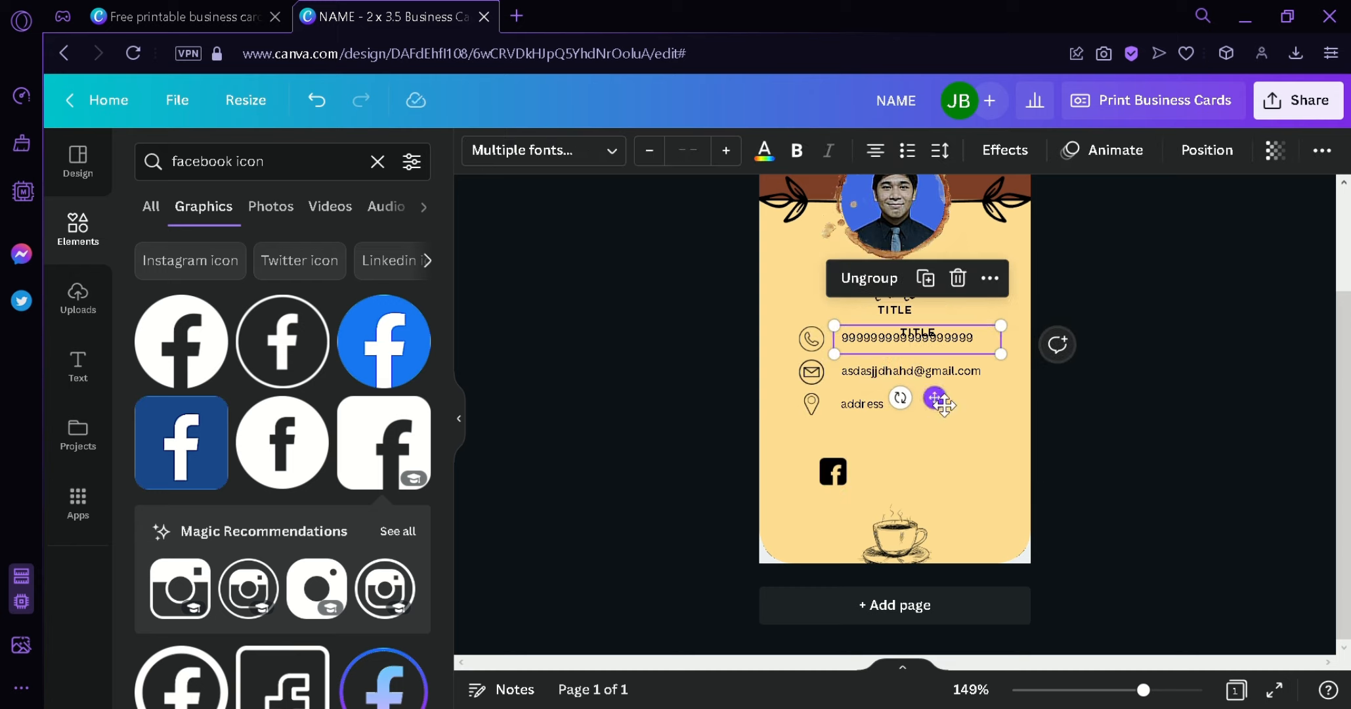
left_click_drag(943, 405, 931, 524)
left_click(892, 433)
double_click(898, 450)
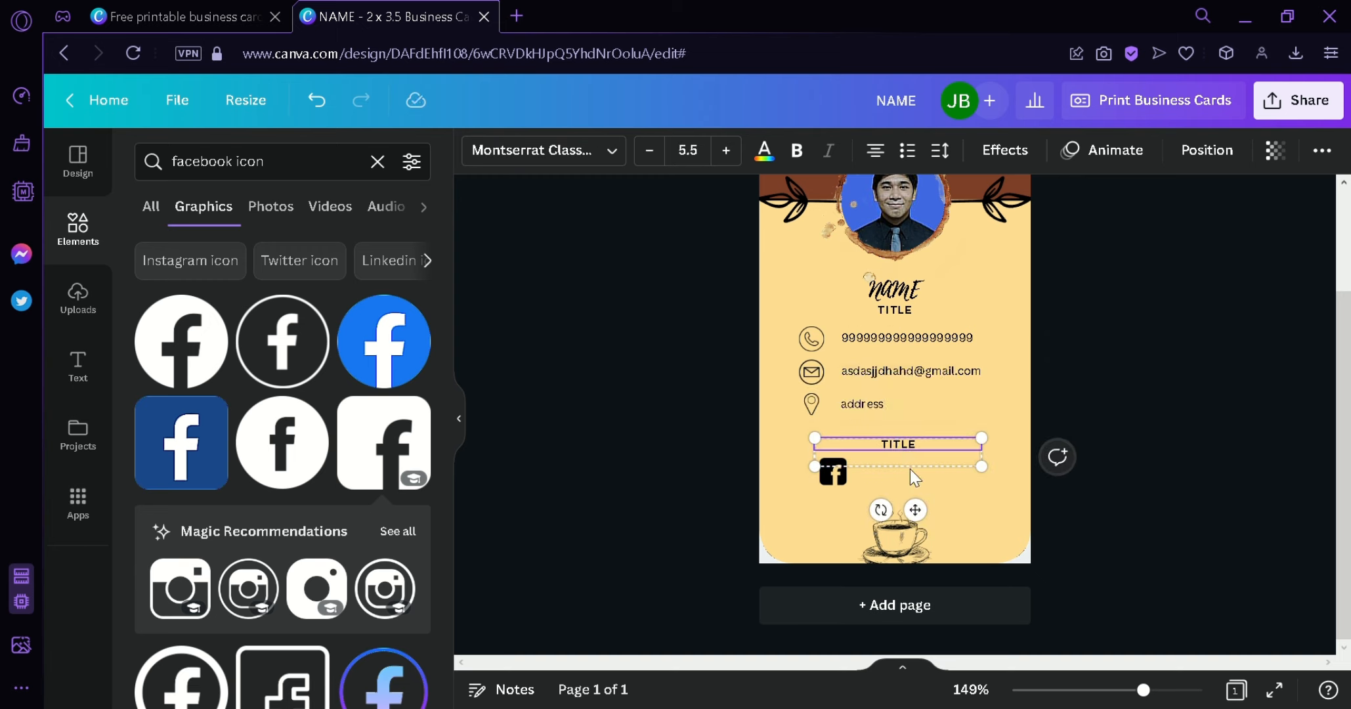
key("ctrl+a")
type("social media")
left_click(1000, 478)
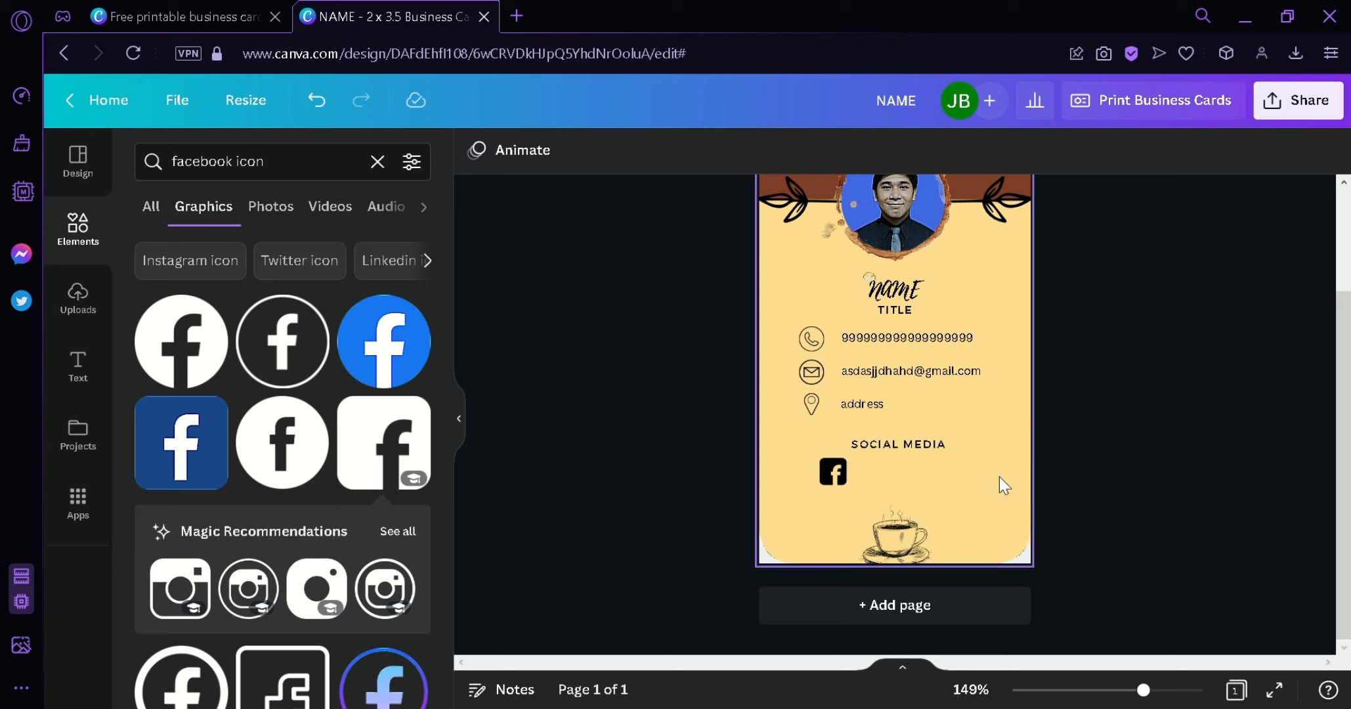
- Fine-tune the SOCIAL MEDIA heading's horizontal position above the Facebook icon
left_click(927, 451)
left_click_drag(927, 451, 946, 459)
left_click(1130, 539)
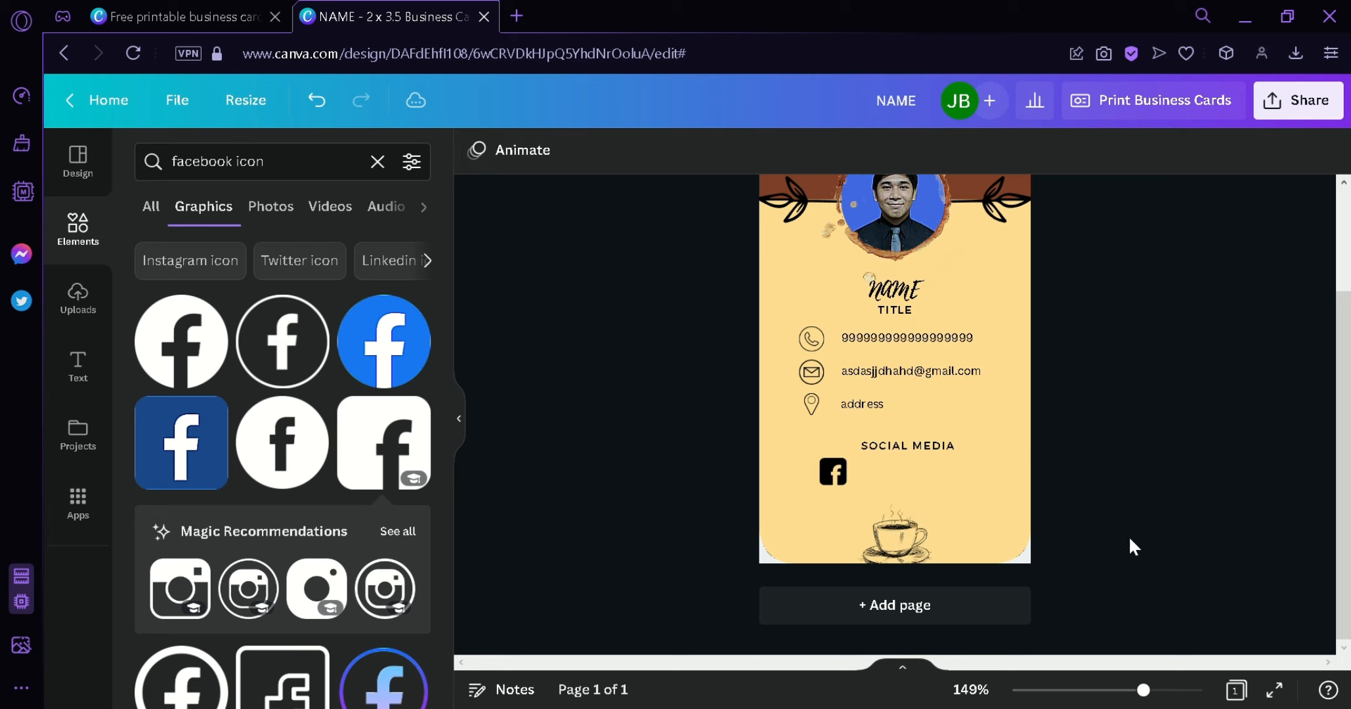
scroll(1129, 542, "up", 2)
left_click_drag(916, 593, 917, 601)
scroll(1108, 599, "down", 2)
- Nudge the Facebook icon right and add a small Instagram icon under SOCIAL MEDIA
left_click(834, 474)
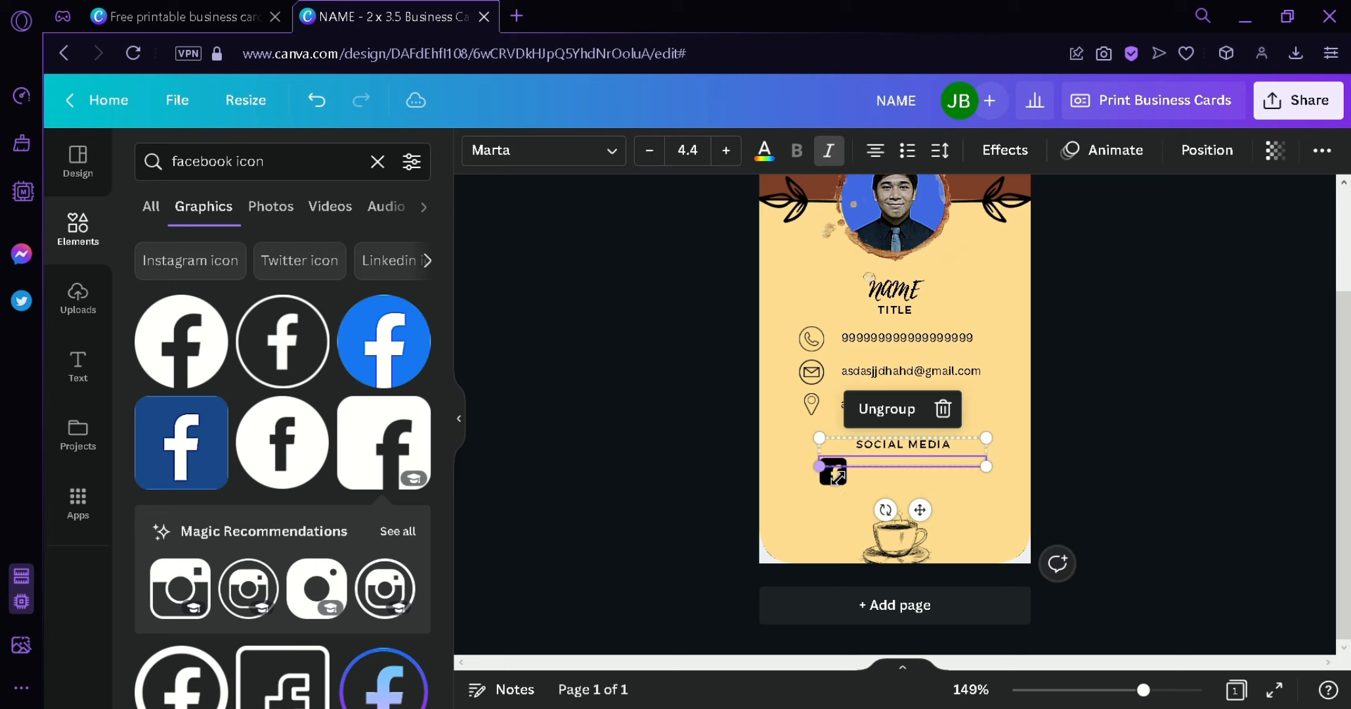
left_click(837, 477)
left_click_drag(837, 477, 845, 479)
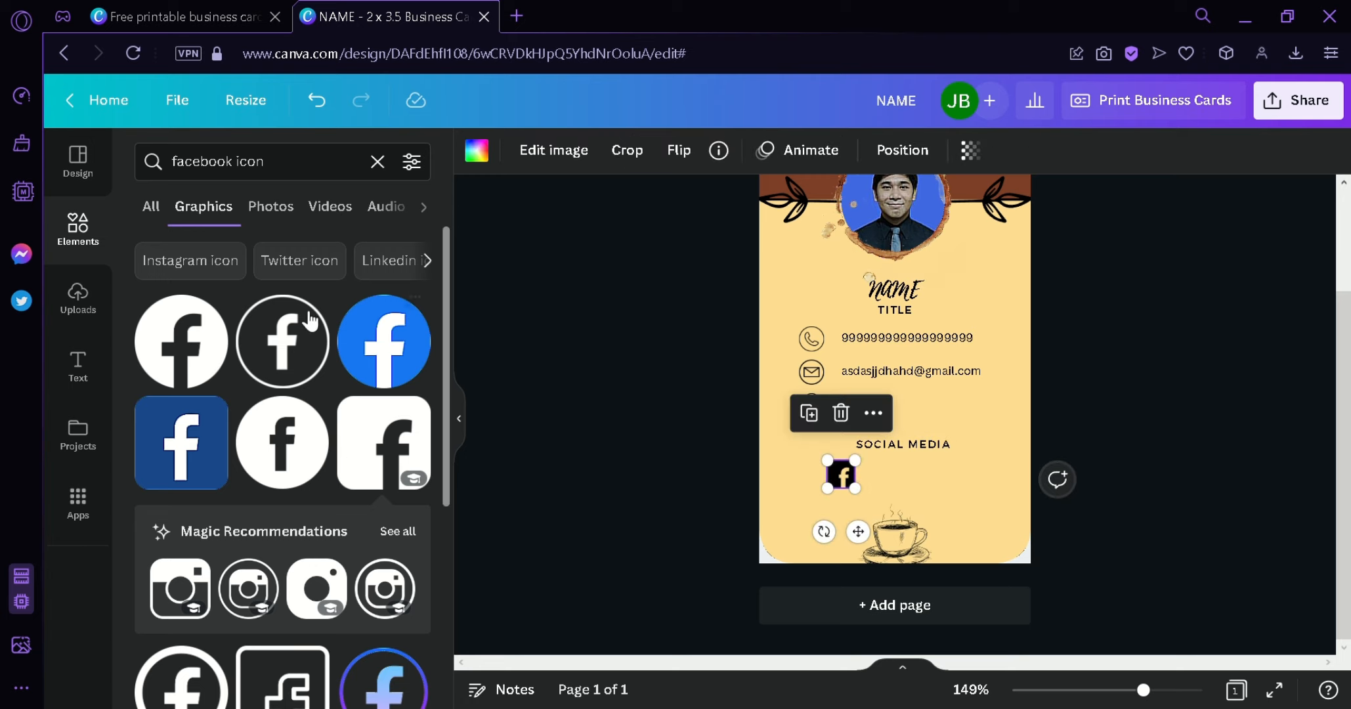
left_click(377, 164)
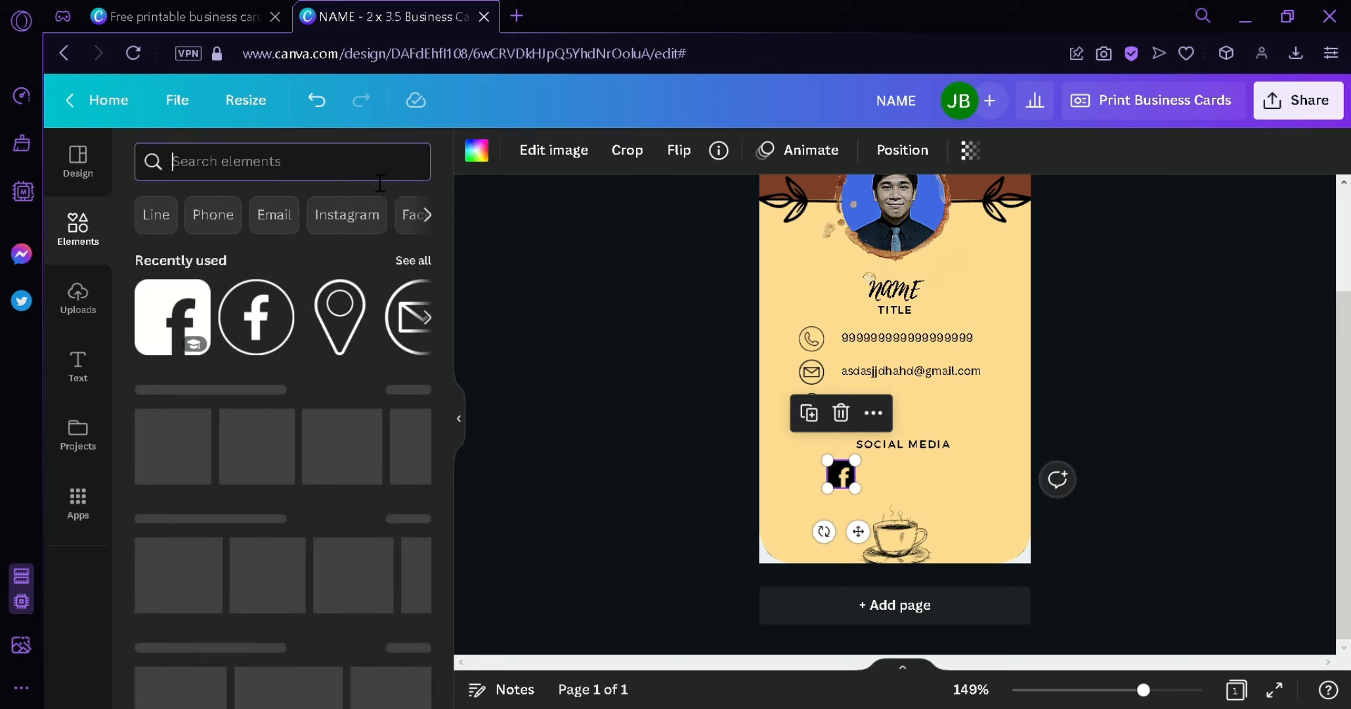
type("insta")
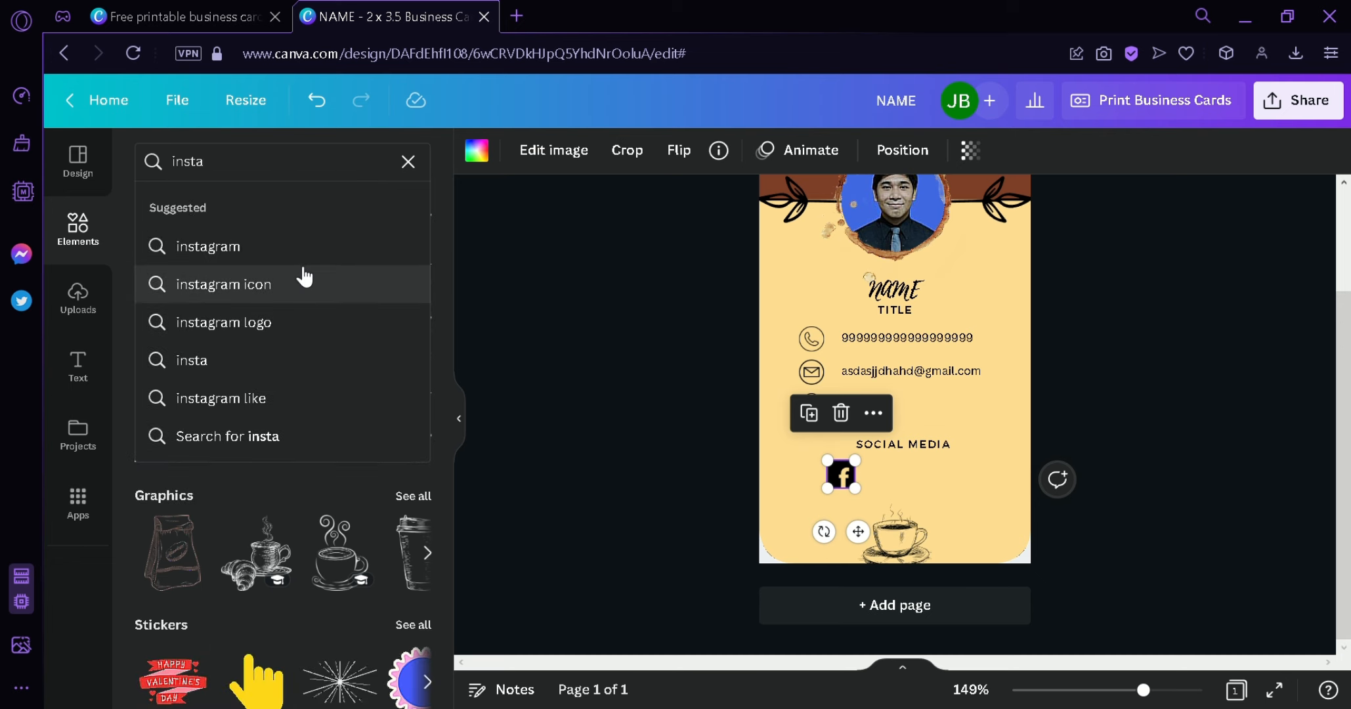
left_click(302, 282)
left_click_drag(306, 535, 883, 478)
left_click_drag(970, 553, 883, 486)
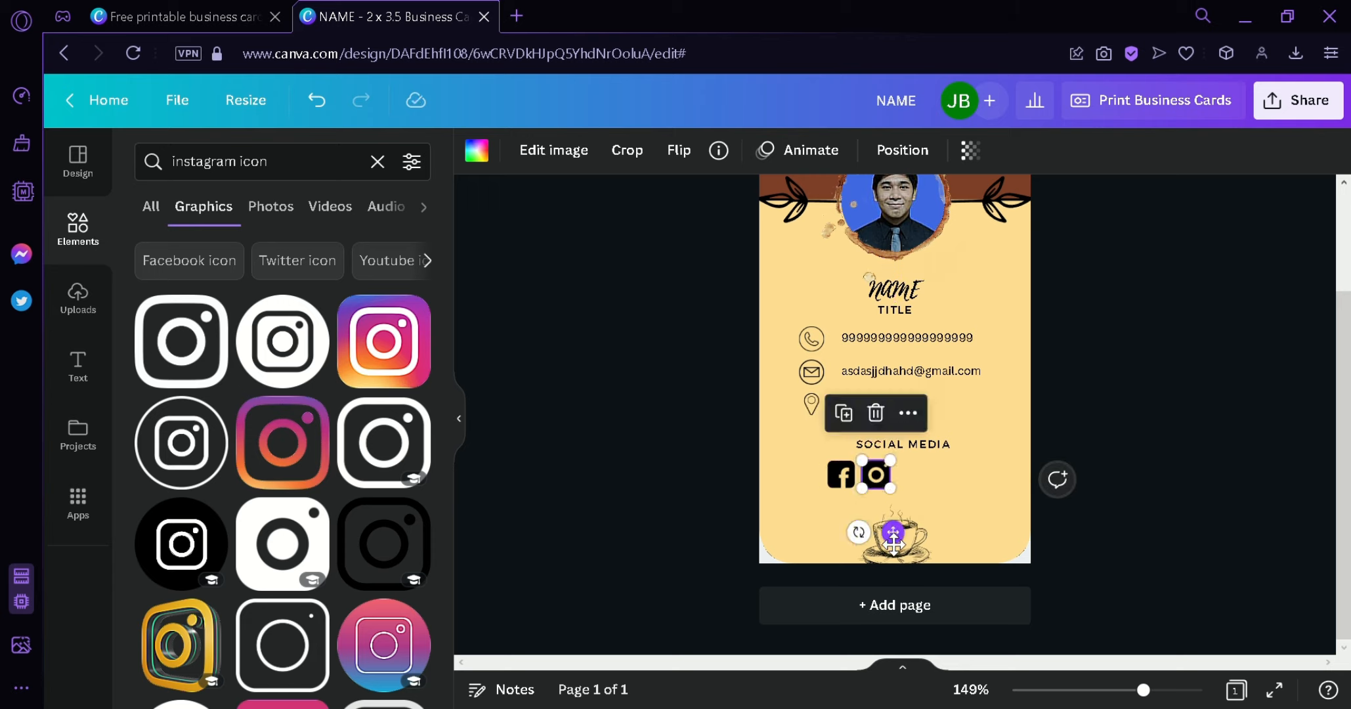
- Add a small black Twitter icon beside Instagram and even out the icon spacing
left_click(378, 172)
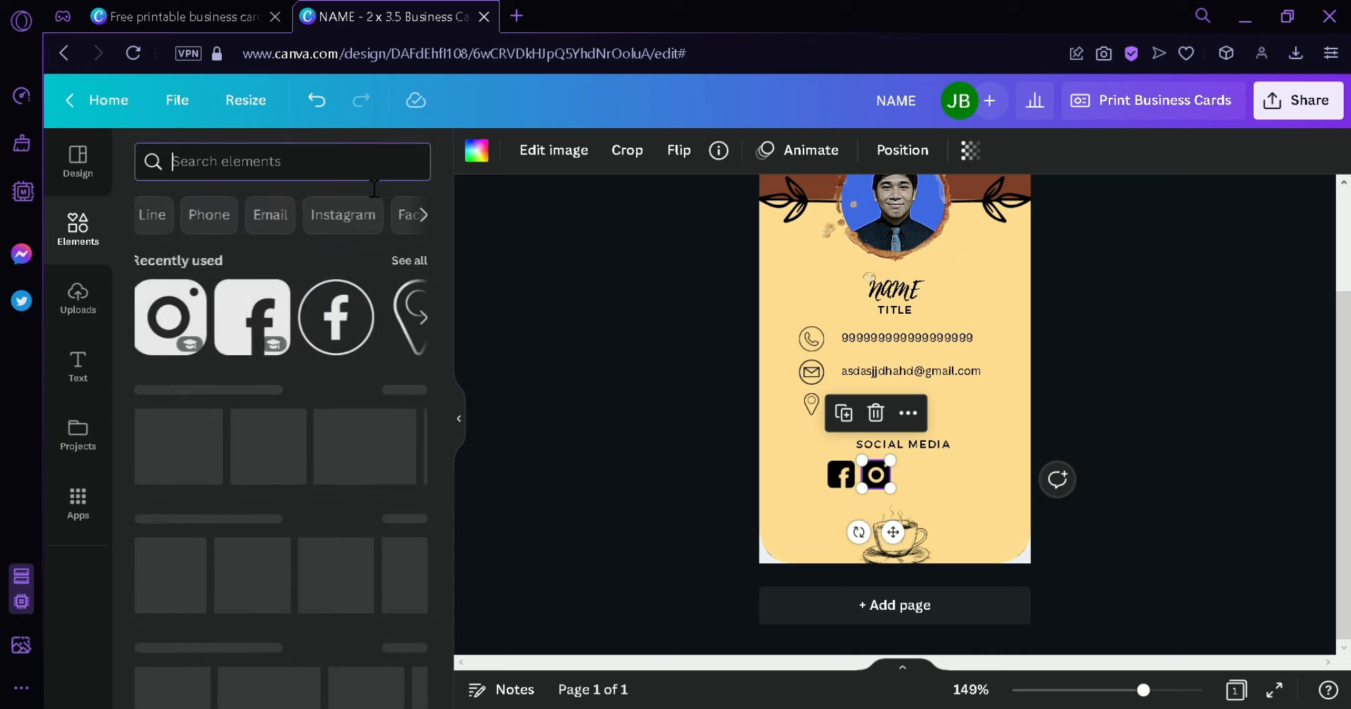
type("twitter")
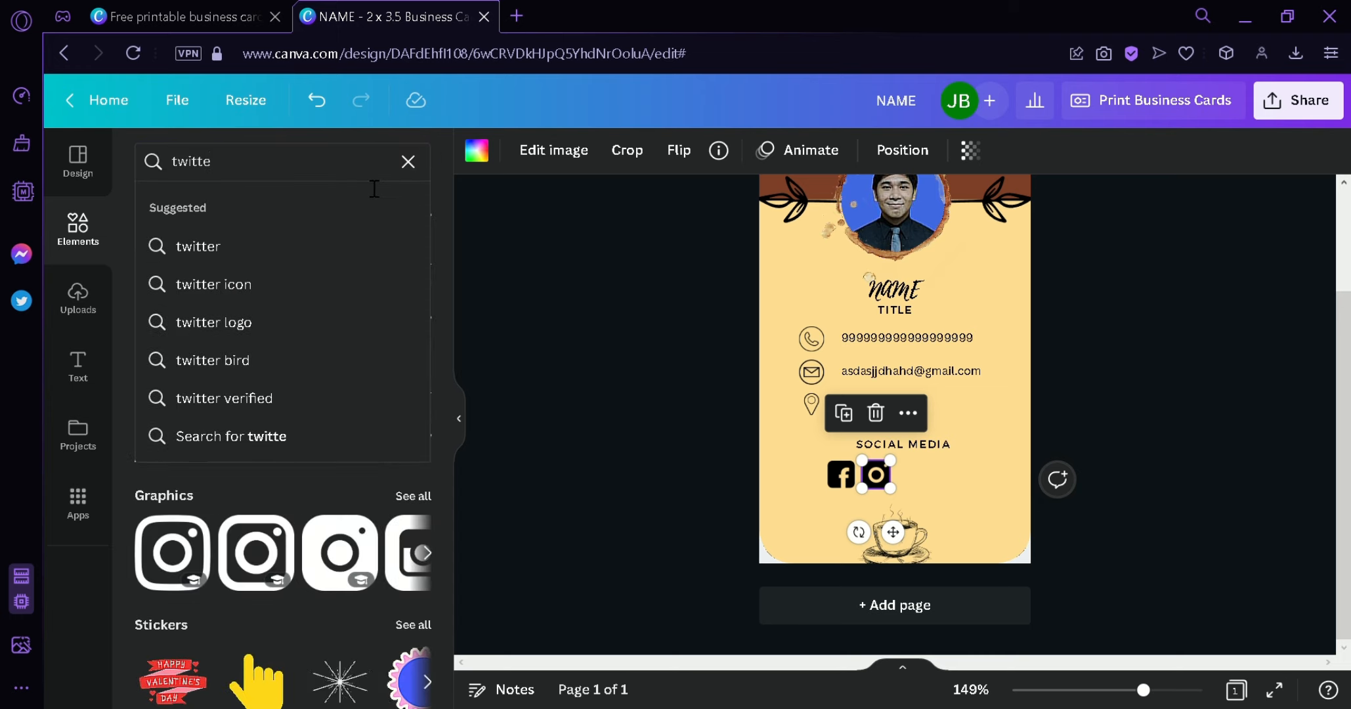
left_click(287, 283)
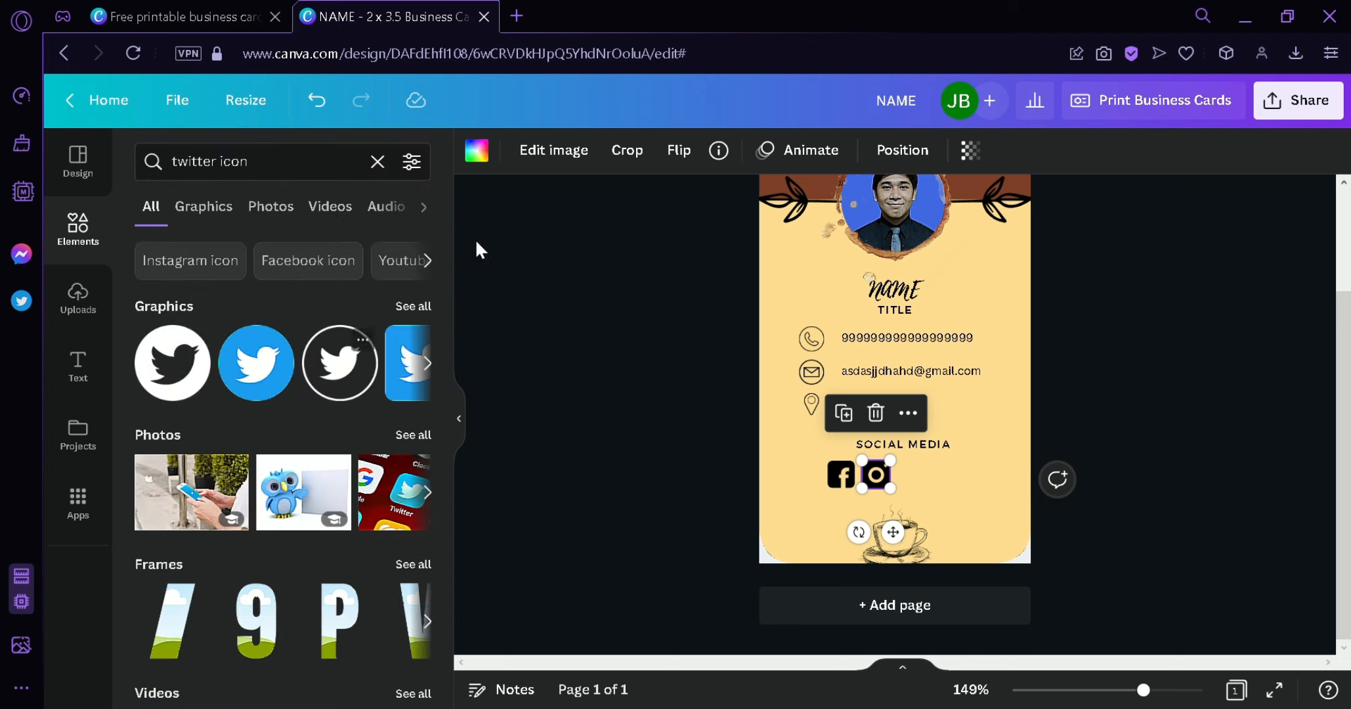
left_click(413, 306)
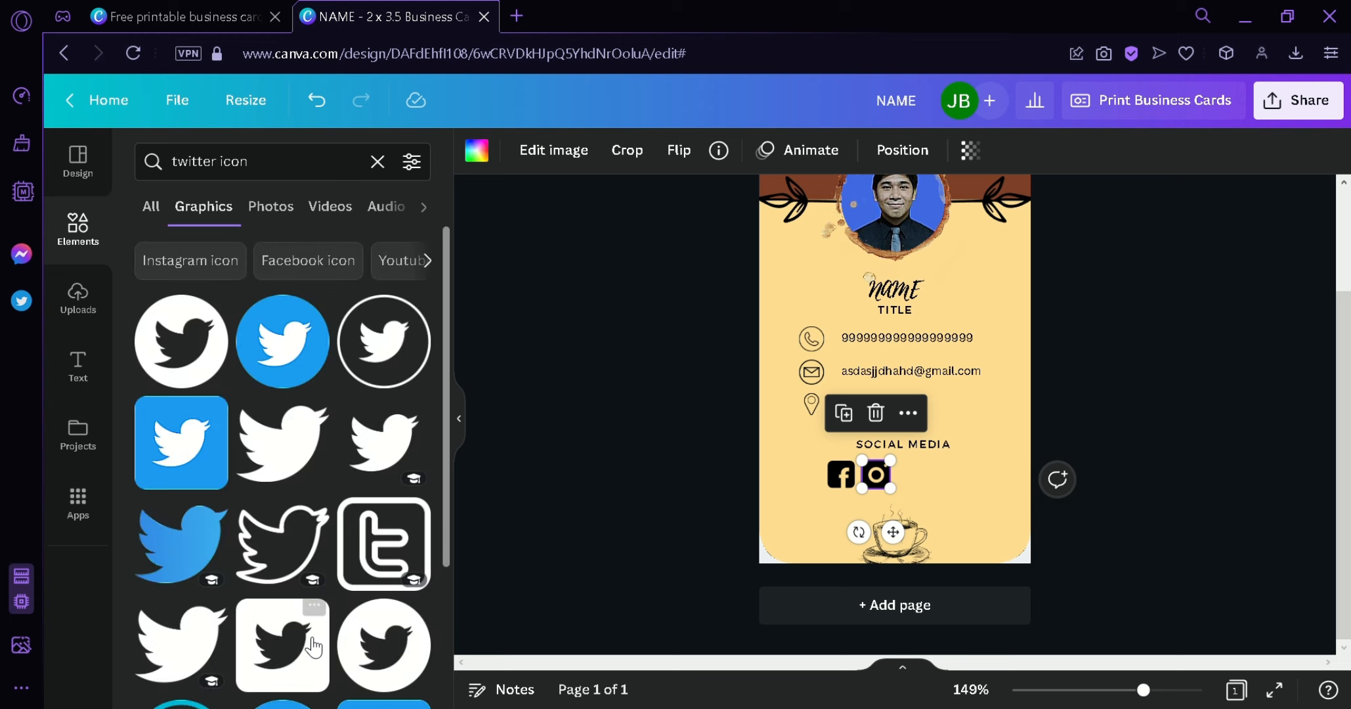
left_click_drag(304, 653, 1000, 518)
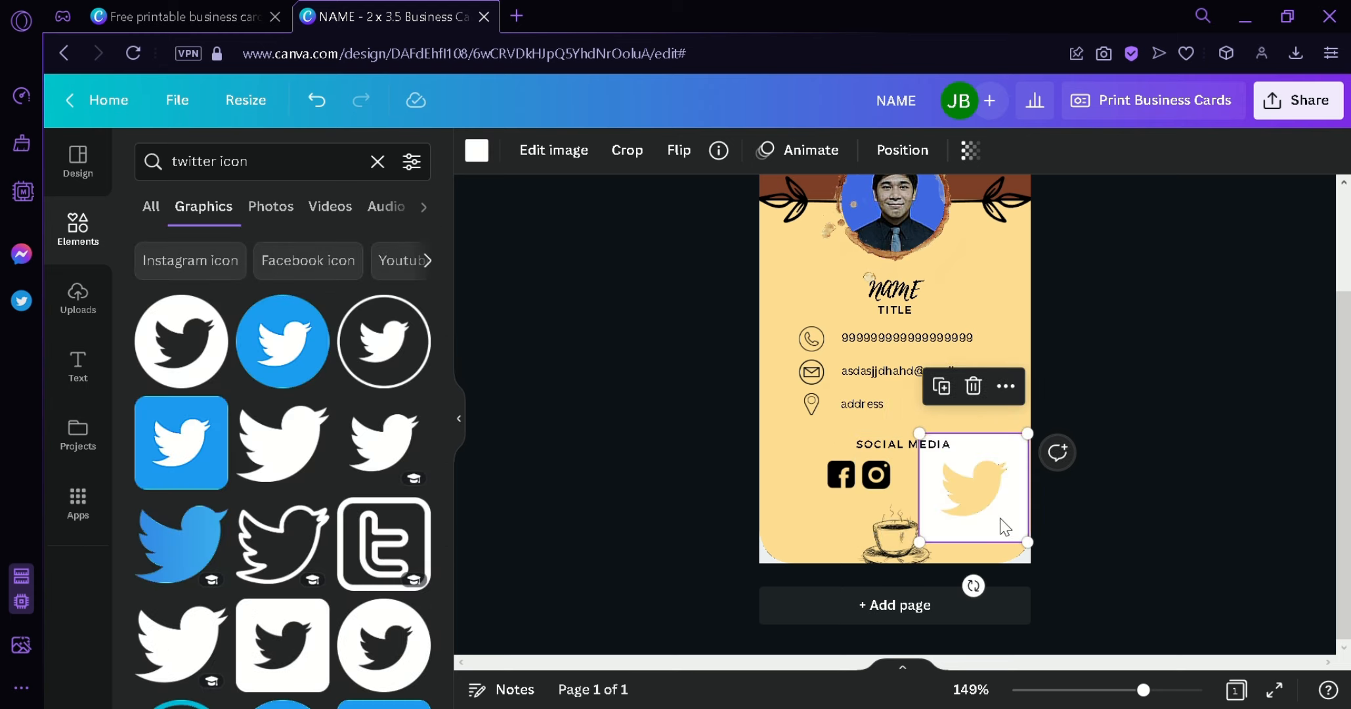
left_click(486, 151)
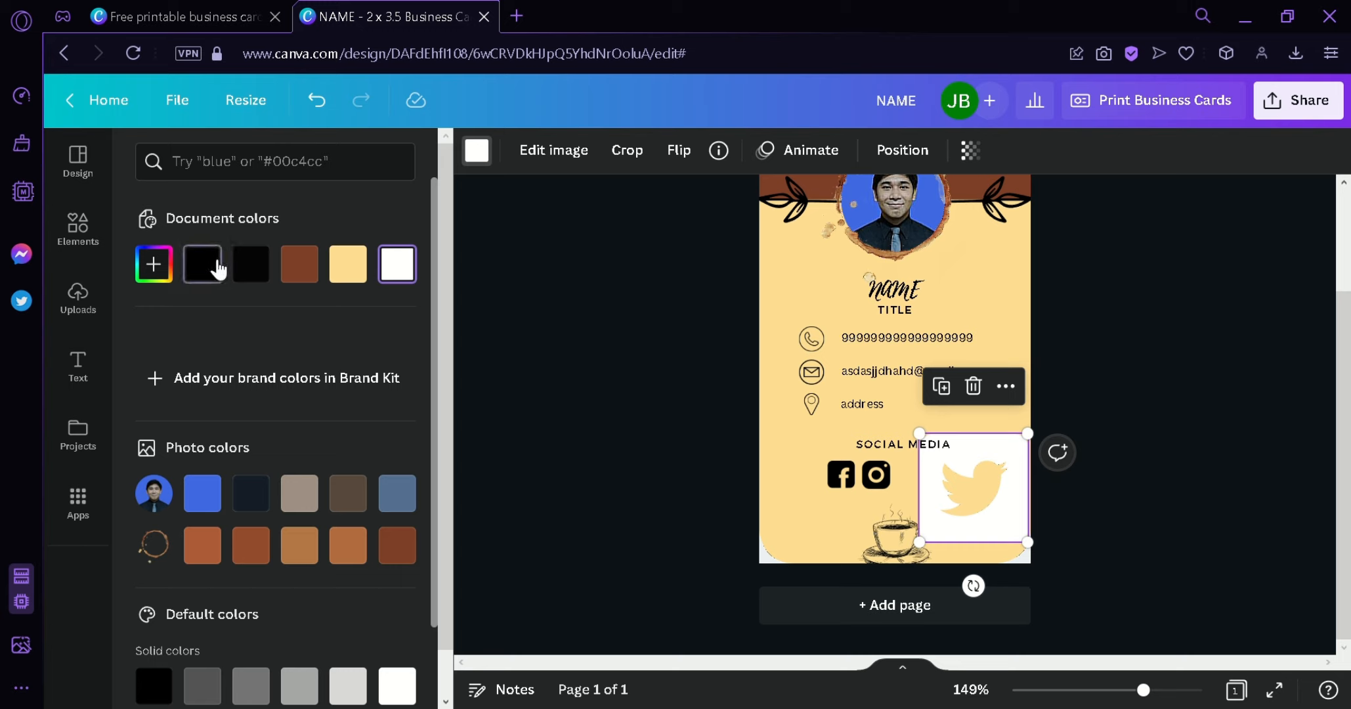
left_click(217, 262)
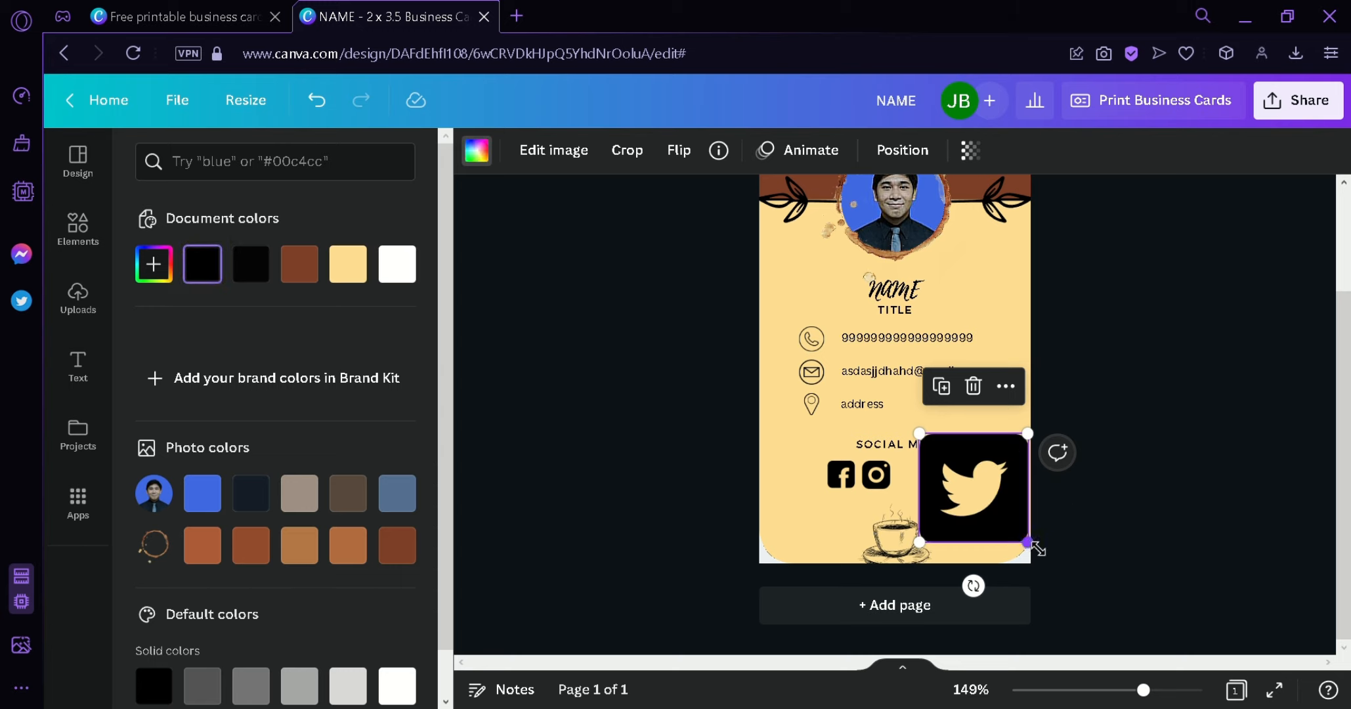
left_click_drag(1038, 548, 941, 479)
left_click(883, 479)
mouse_move(910, 484)
left_mouse_down()
mouse_move(861, 484)
mouse_move(933, 484)
left_mouse_up()
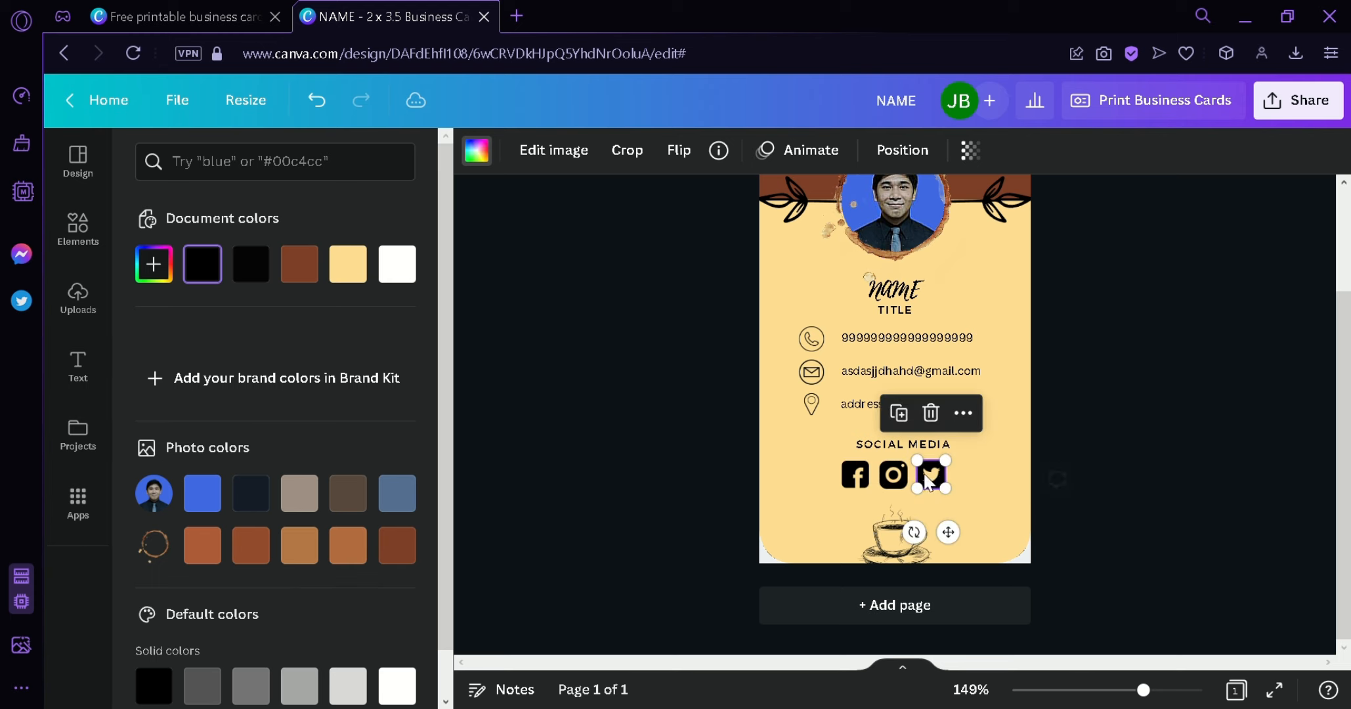
- Centre the SOCIAL MEDIA heading on the card above the icons
left_click(1099, 529)
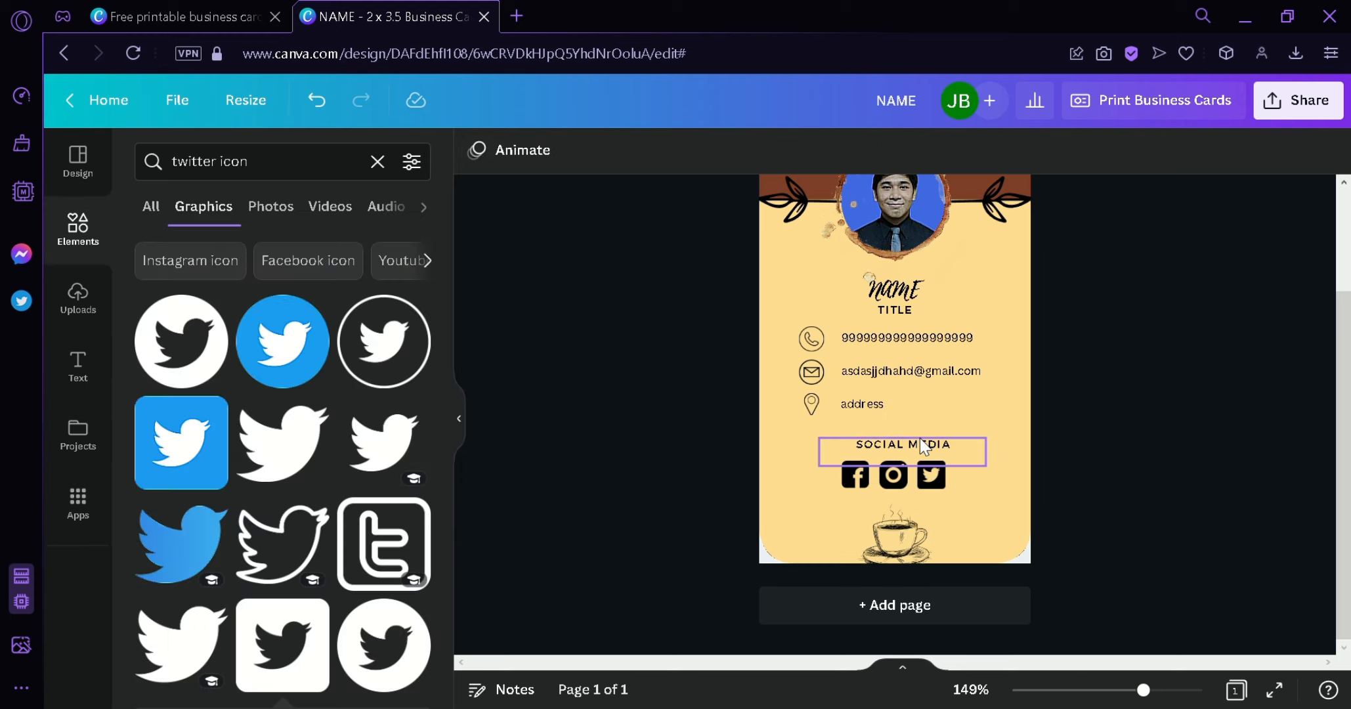
left_click_drag(919, 438, 929, 453)
left_click(1080, 529)
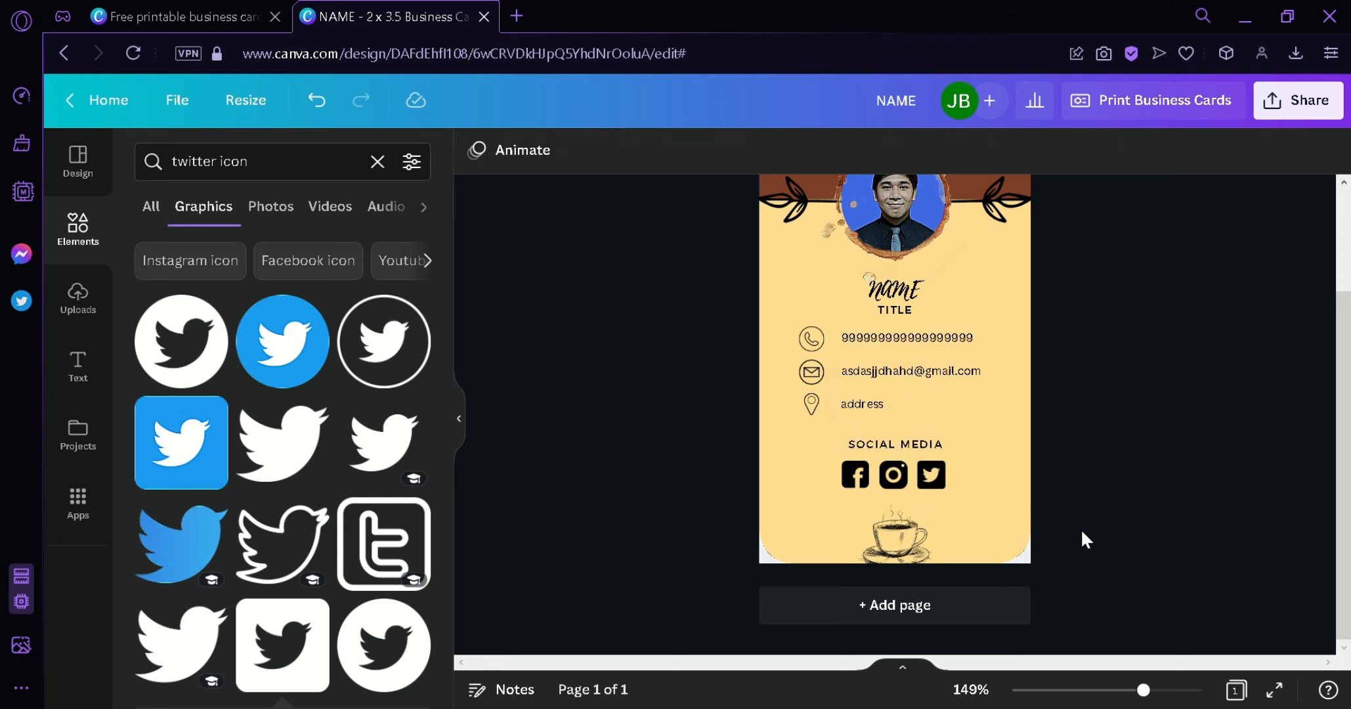
scroll(1115, 540, "up", 3)
scroll(1112, 535, "down", 3)
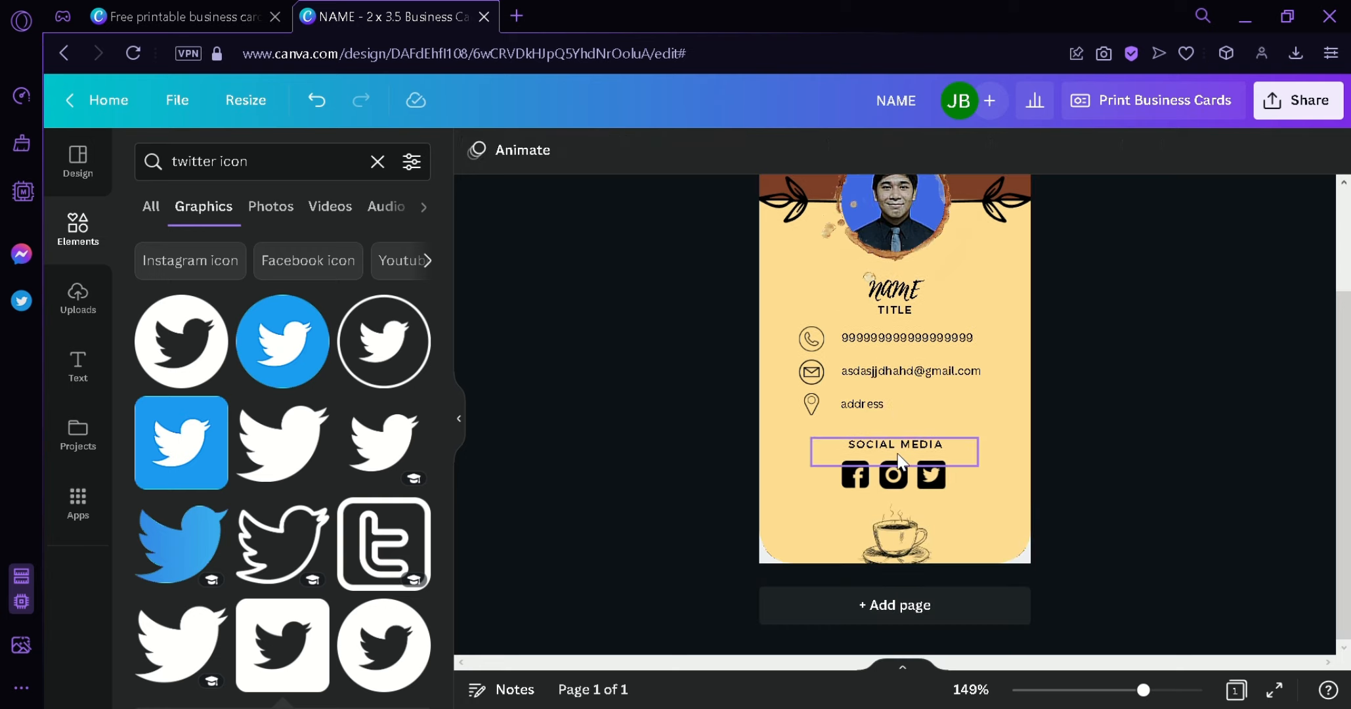
- Attach a 'facebook' link to the Facebook icon
left_click(862, 486)
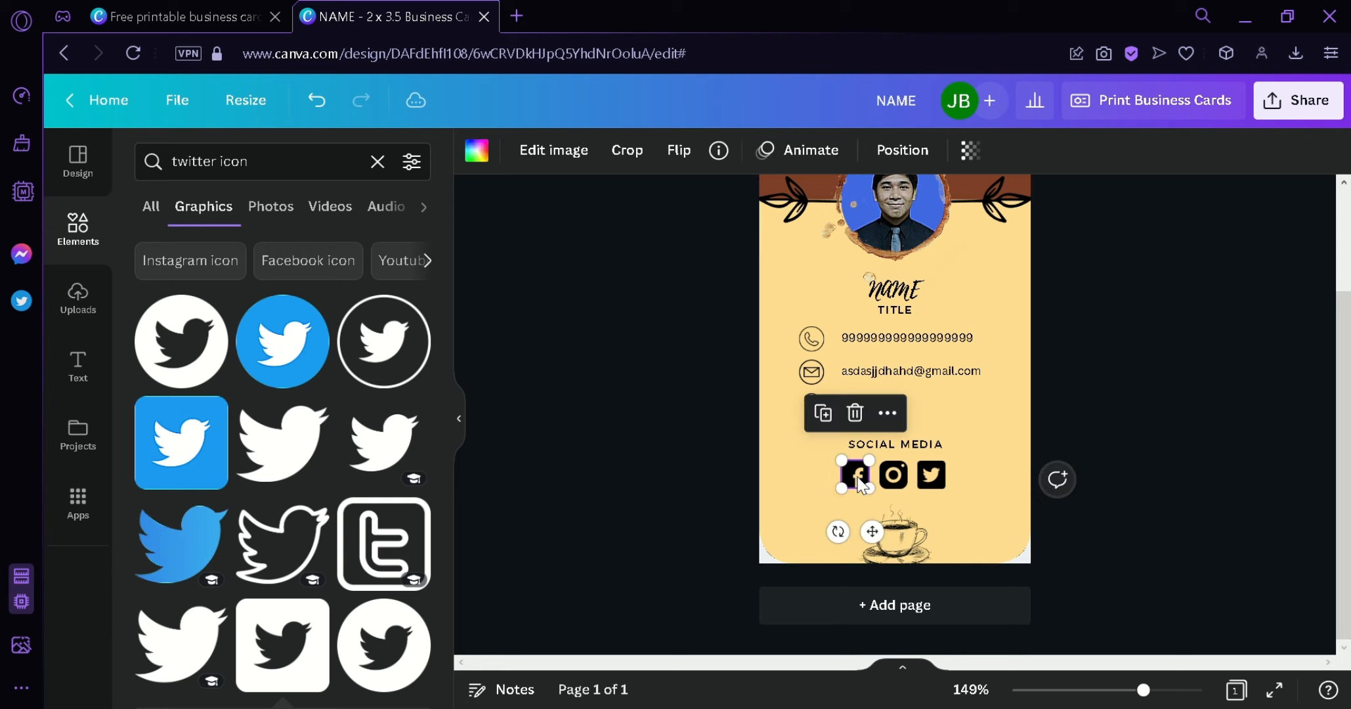
left_click(885, 415)
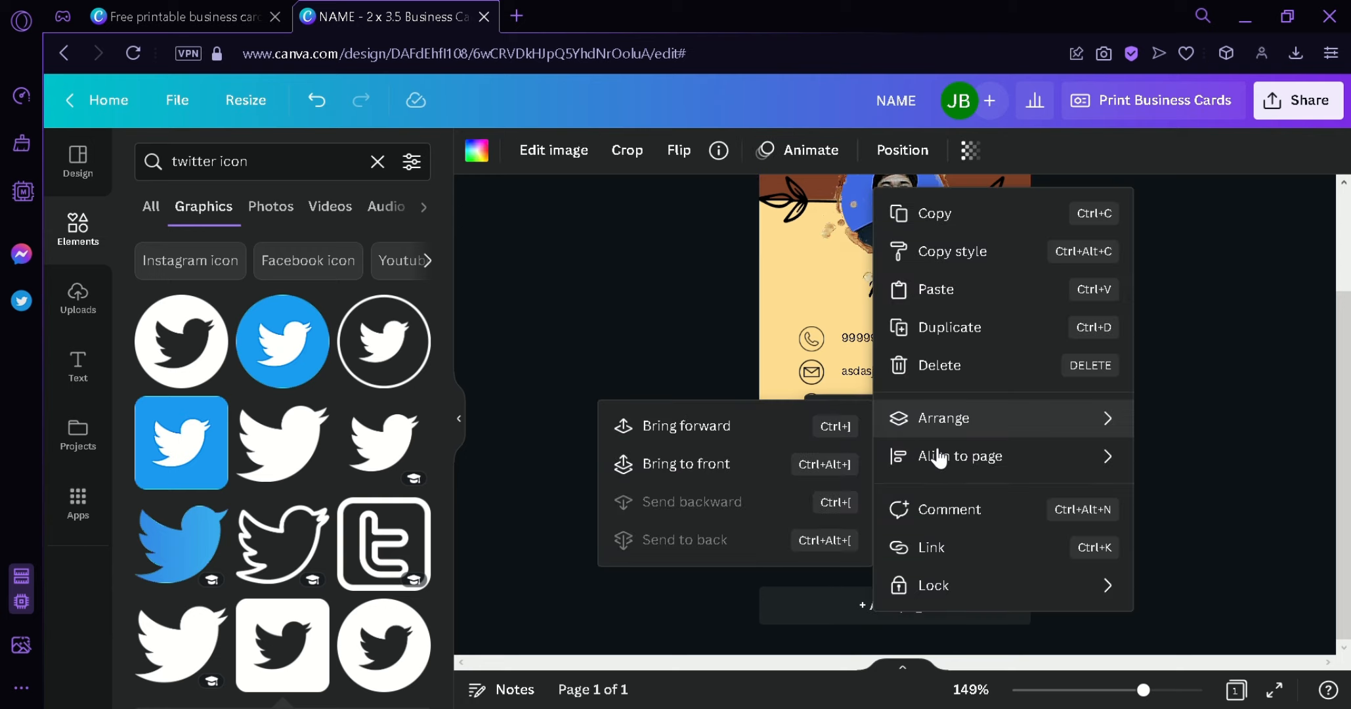
left_click(997, 557)
type("faceb")
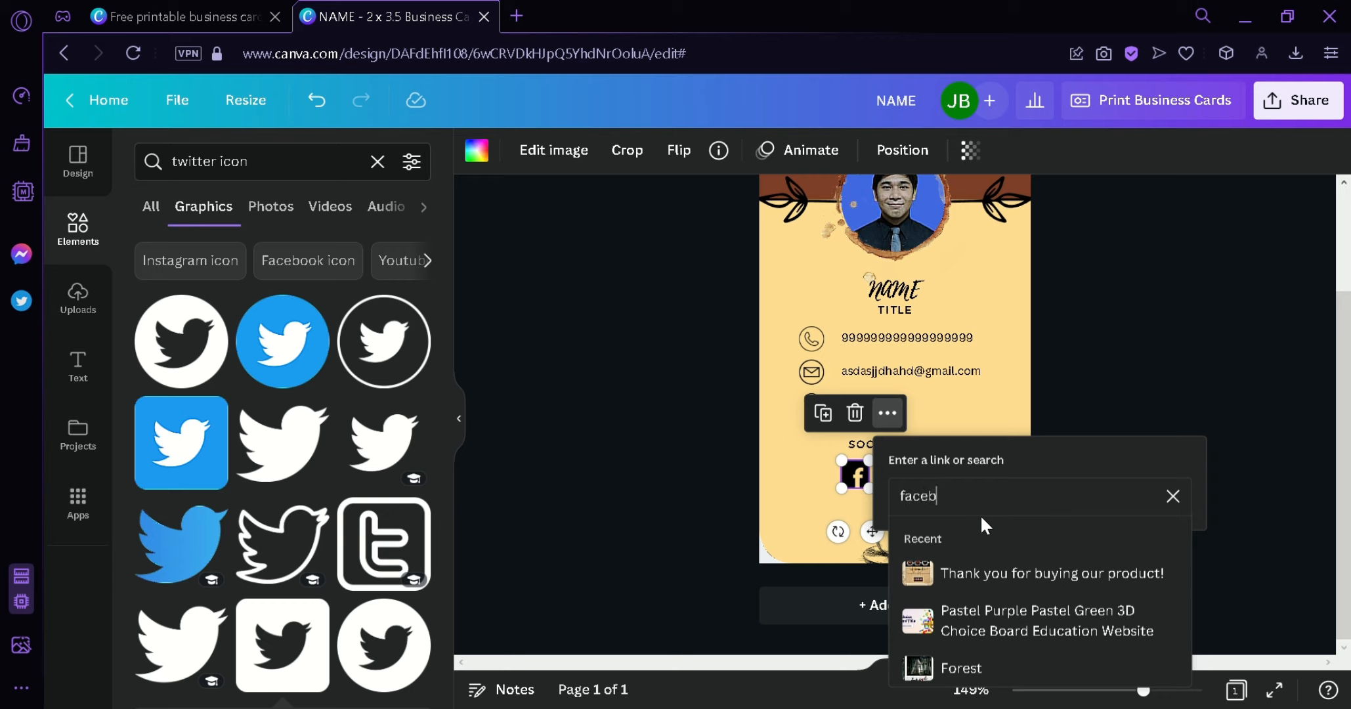
type("ook.")
key("Return")
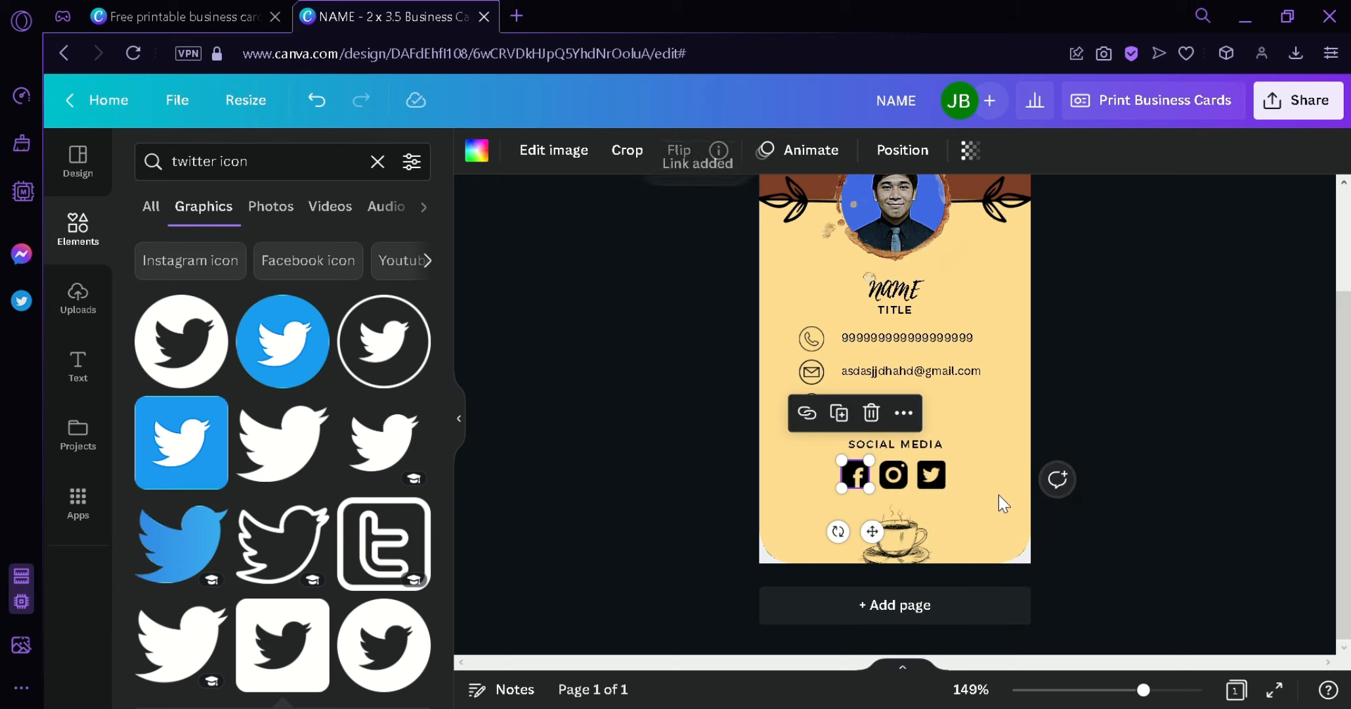
left_click(1131, 433)
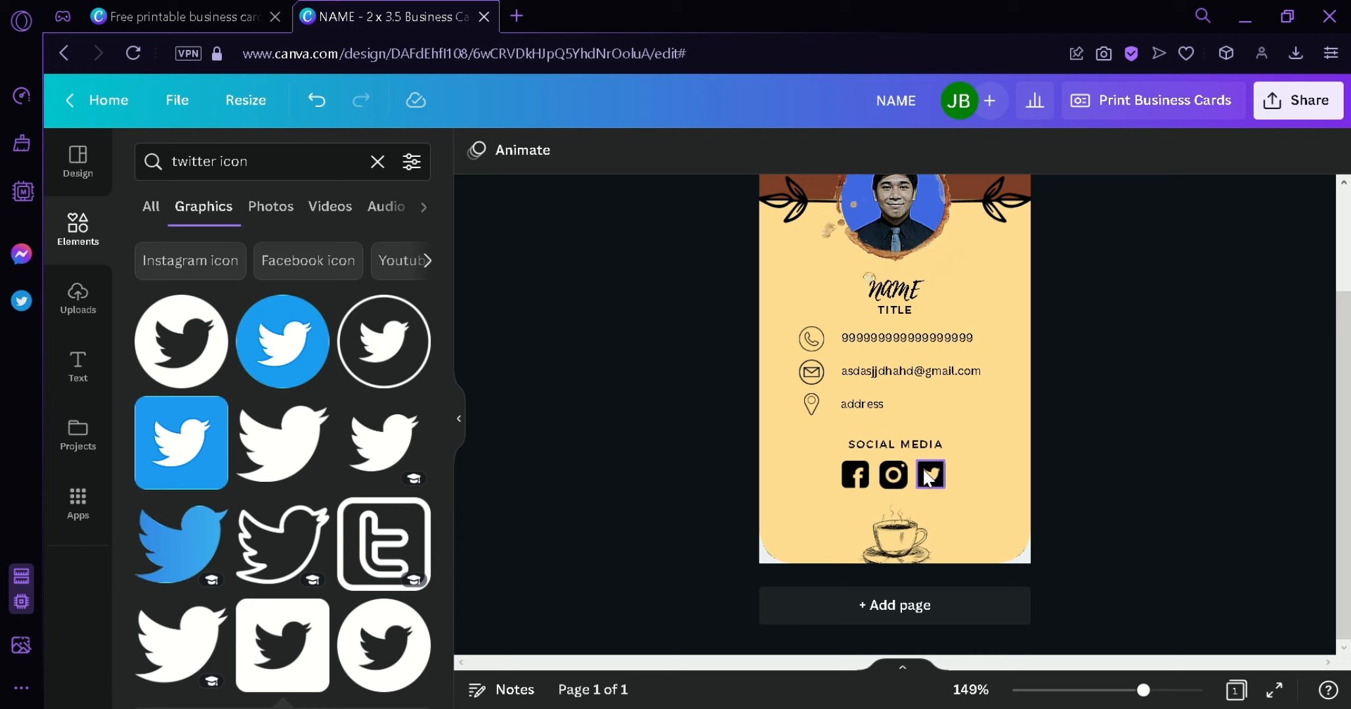
scroll(1120, 464, "up", 2)
- Copy the brown top band to the card's bottom edge
left_click(977, 278)
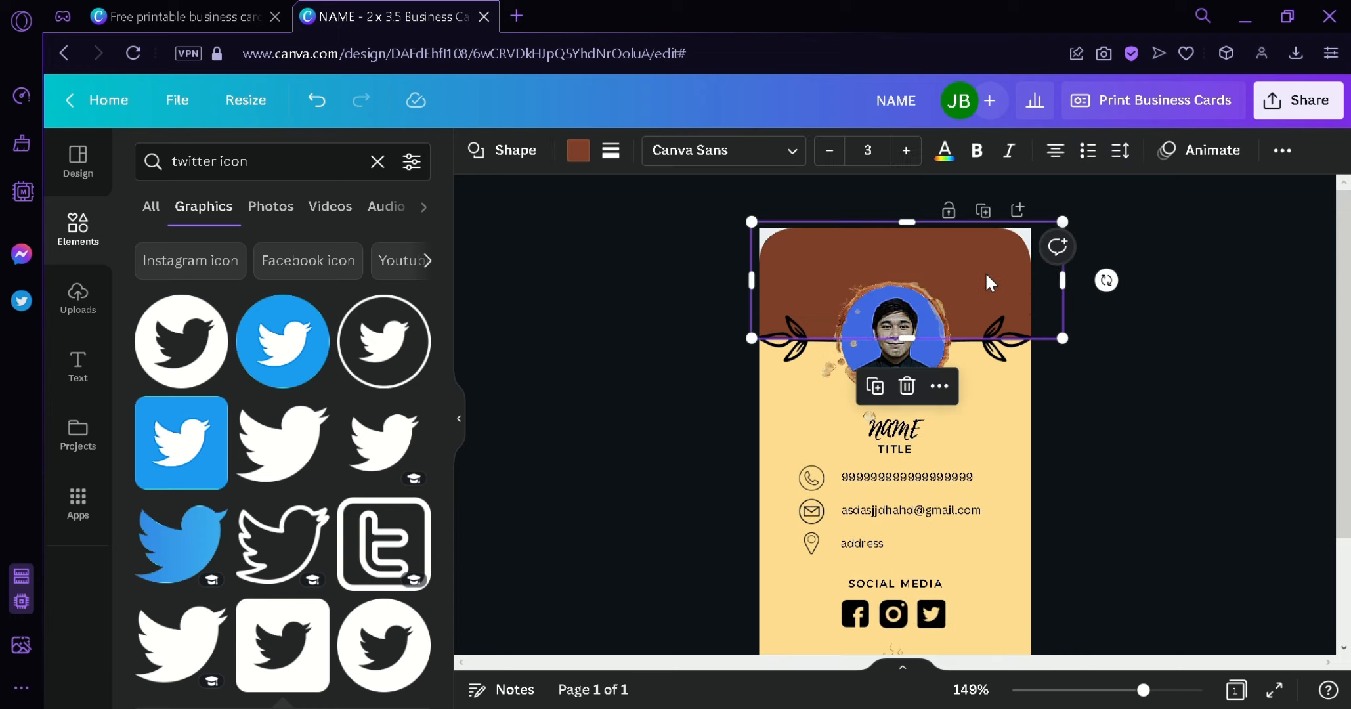
left_click_drag(986, 273, 959, 594)
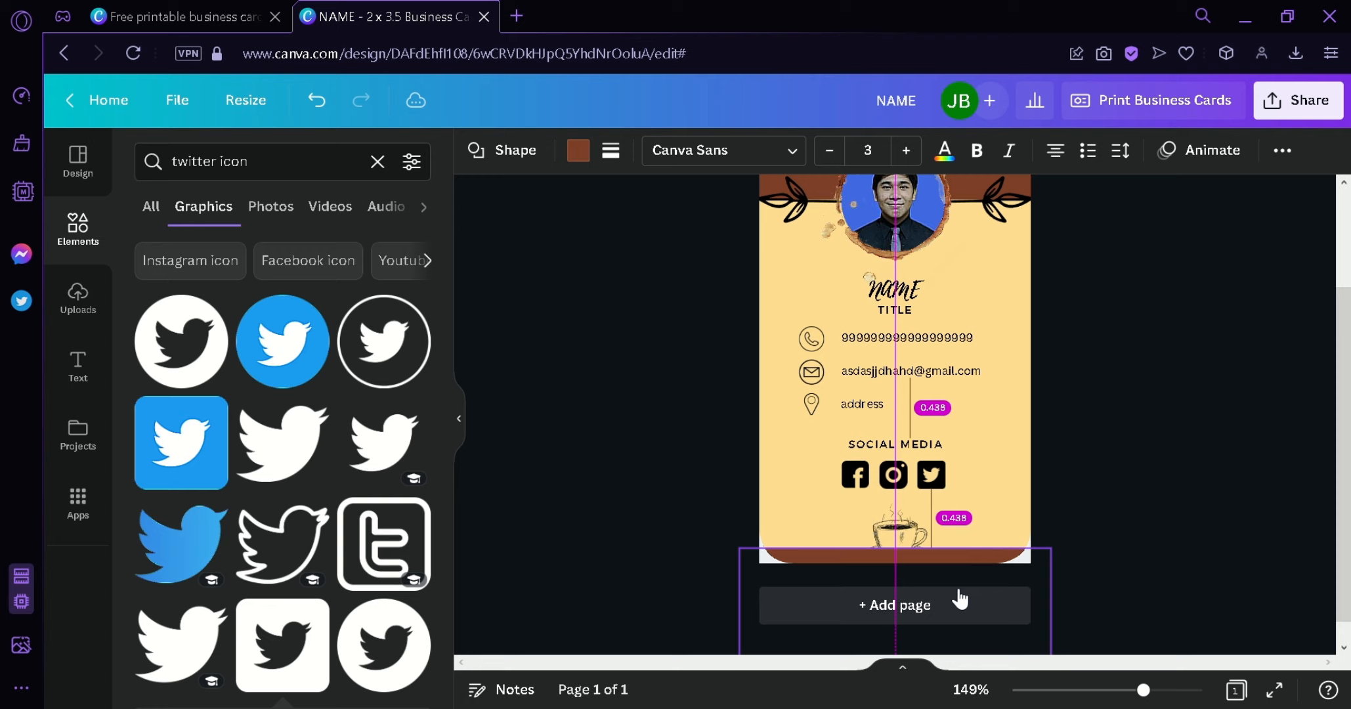
left_click(1150, 499)
- Move the coffee-cup graphic up above the bottom band
left_click(928, 532)
left_click_drag(928, 531, 922, 515)
left_click_drag(1345, 375, 1330, 307)
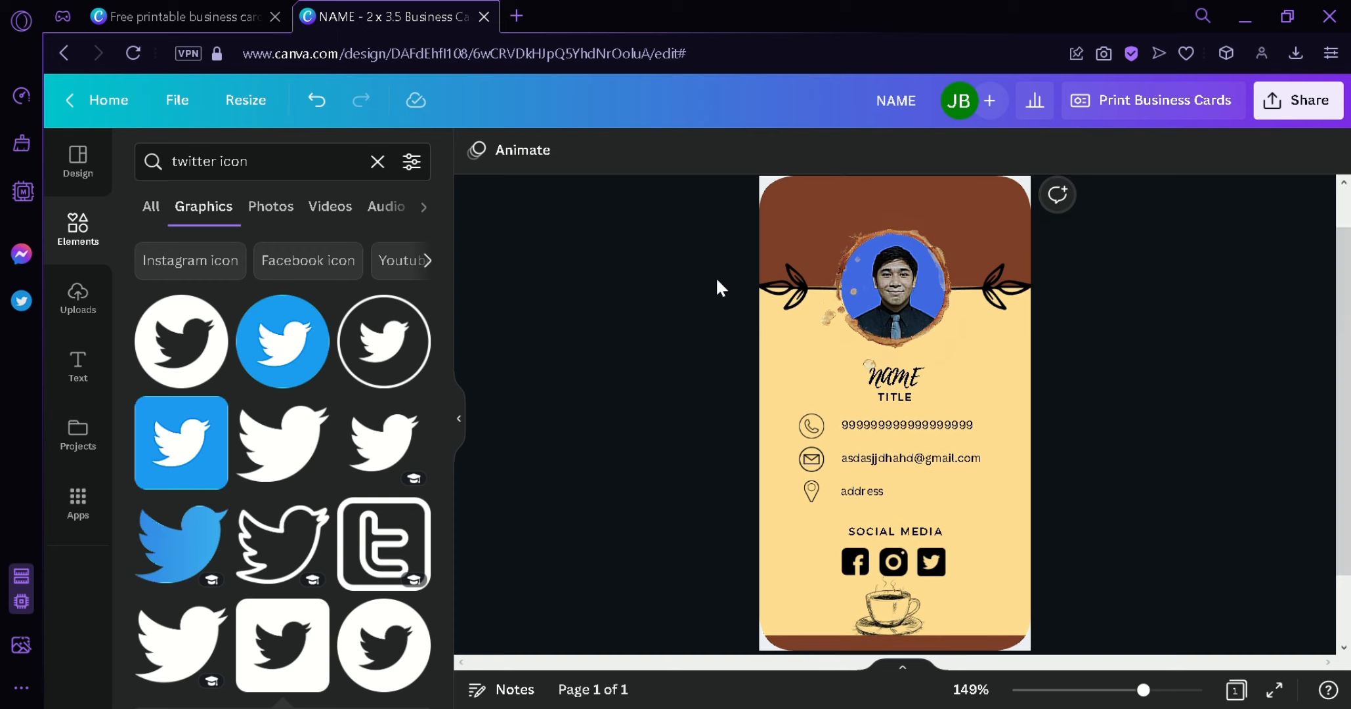
- Browse the business card templates among the design styles
left_click(92, 168)
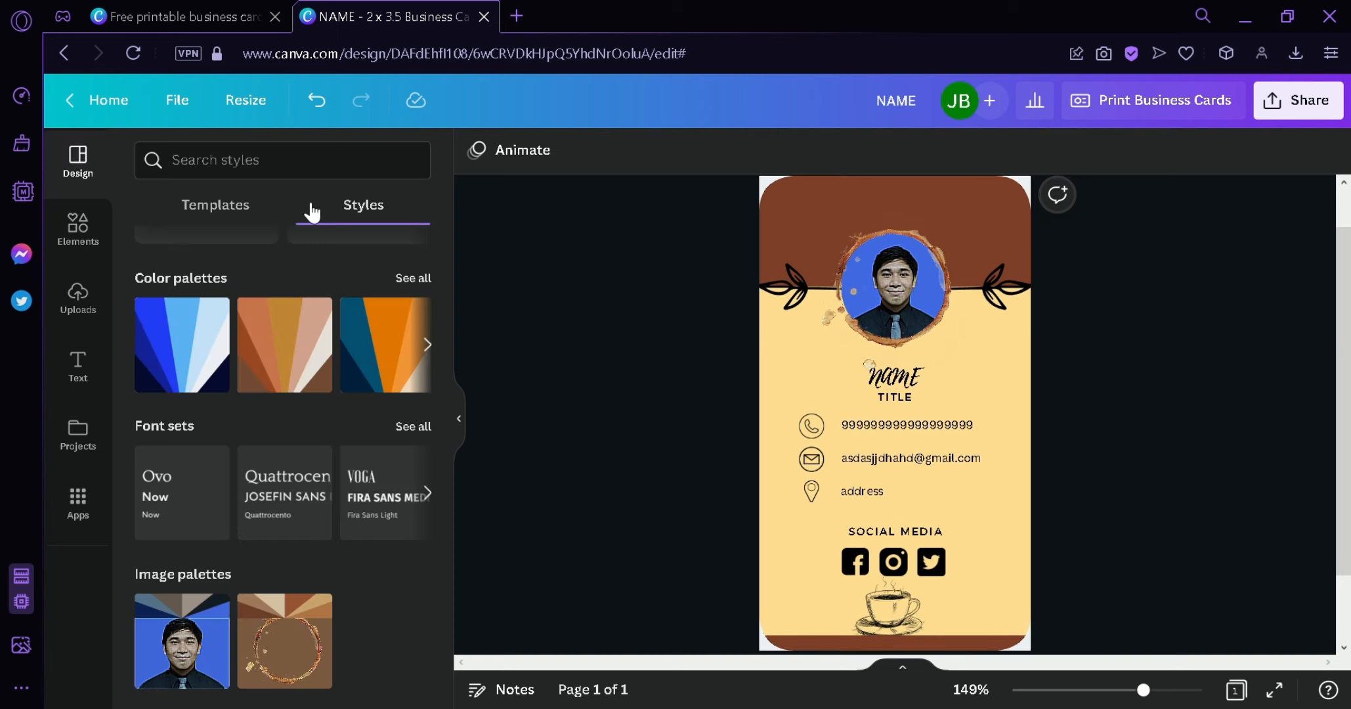
left_click(269, 215)
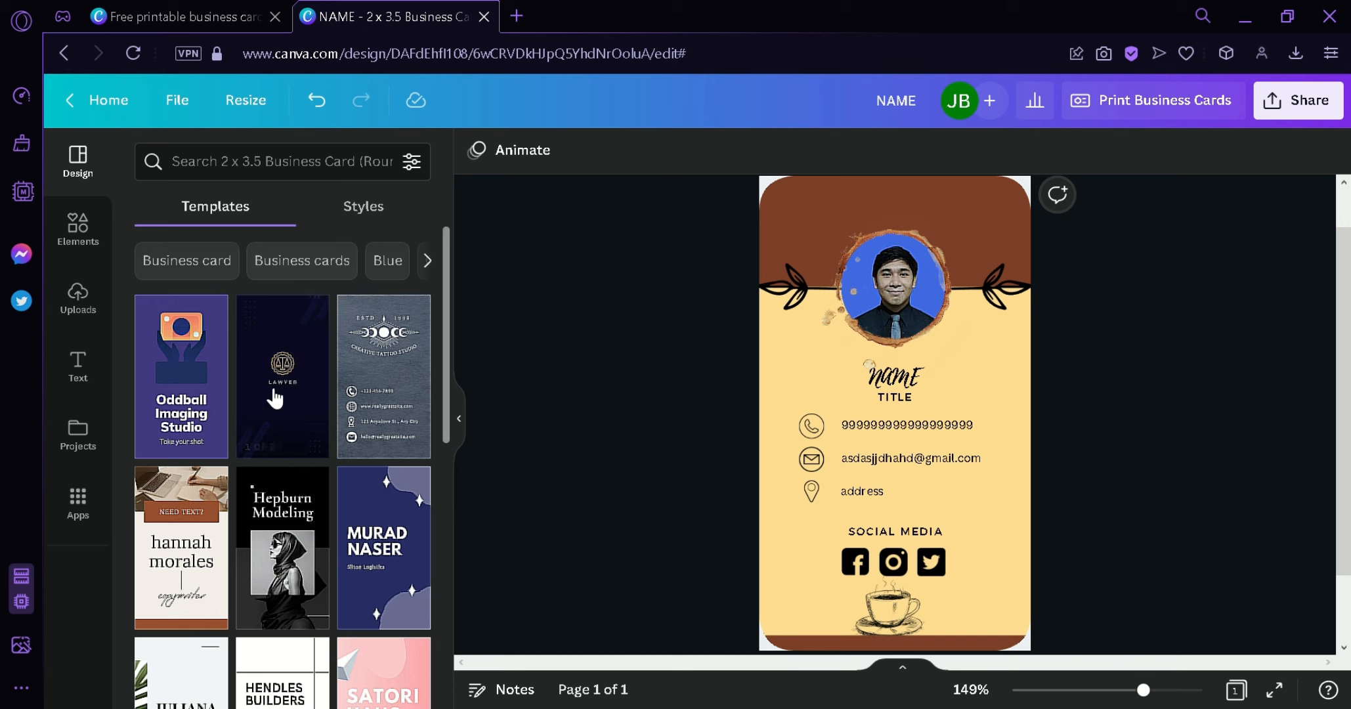
scroll(328, 434, "down", 5)
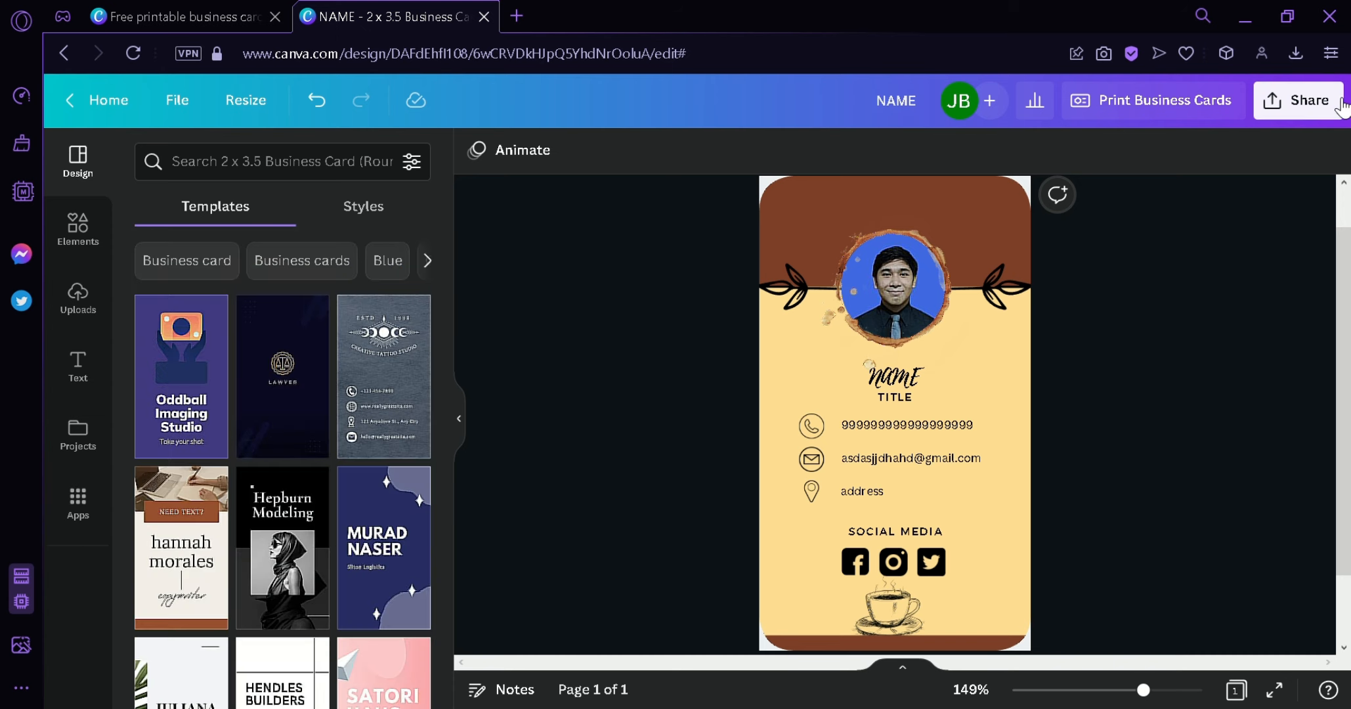
- Download the business card design as a PNG
left_click(1341, 105)
left_click(1182, 586)
left_click(1146, 549)
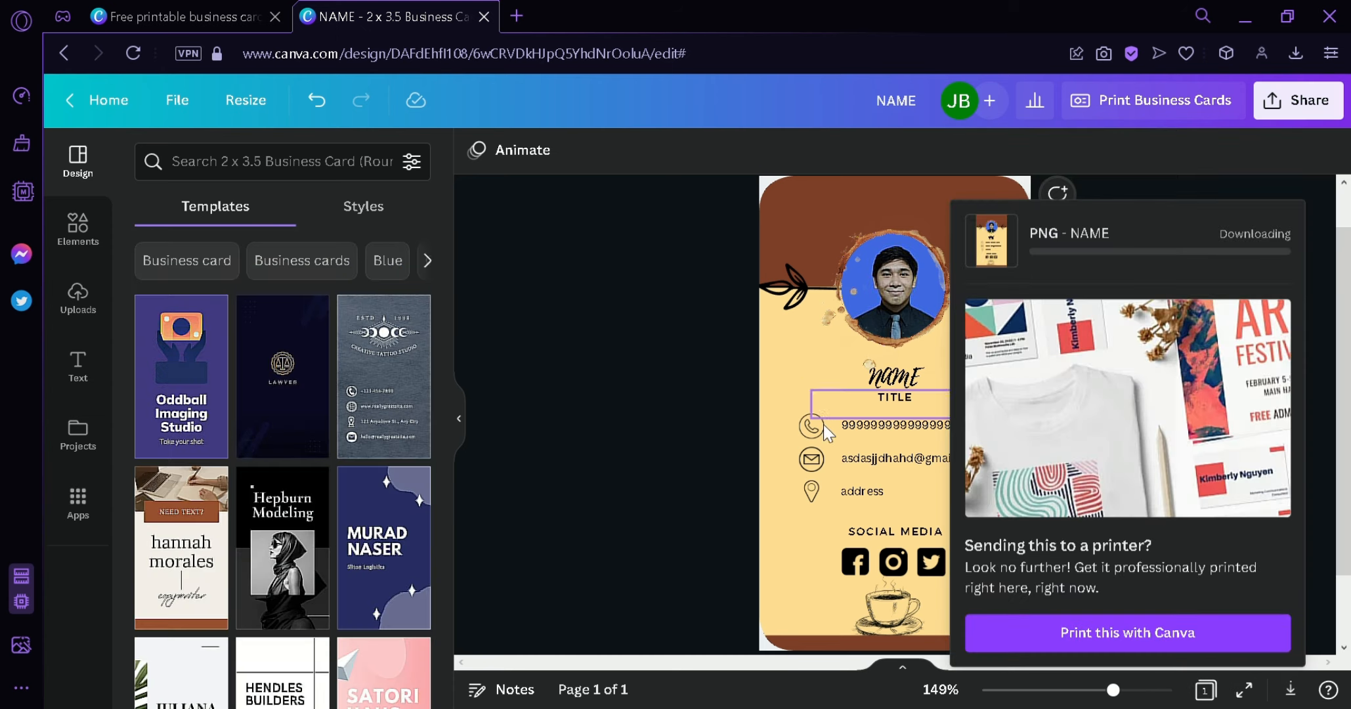
scroll(825, 434, "down", 2)
- Add a blank second page and place the exported card image on it
left_click(895, 605)
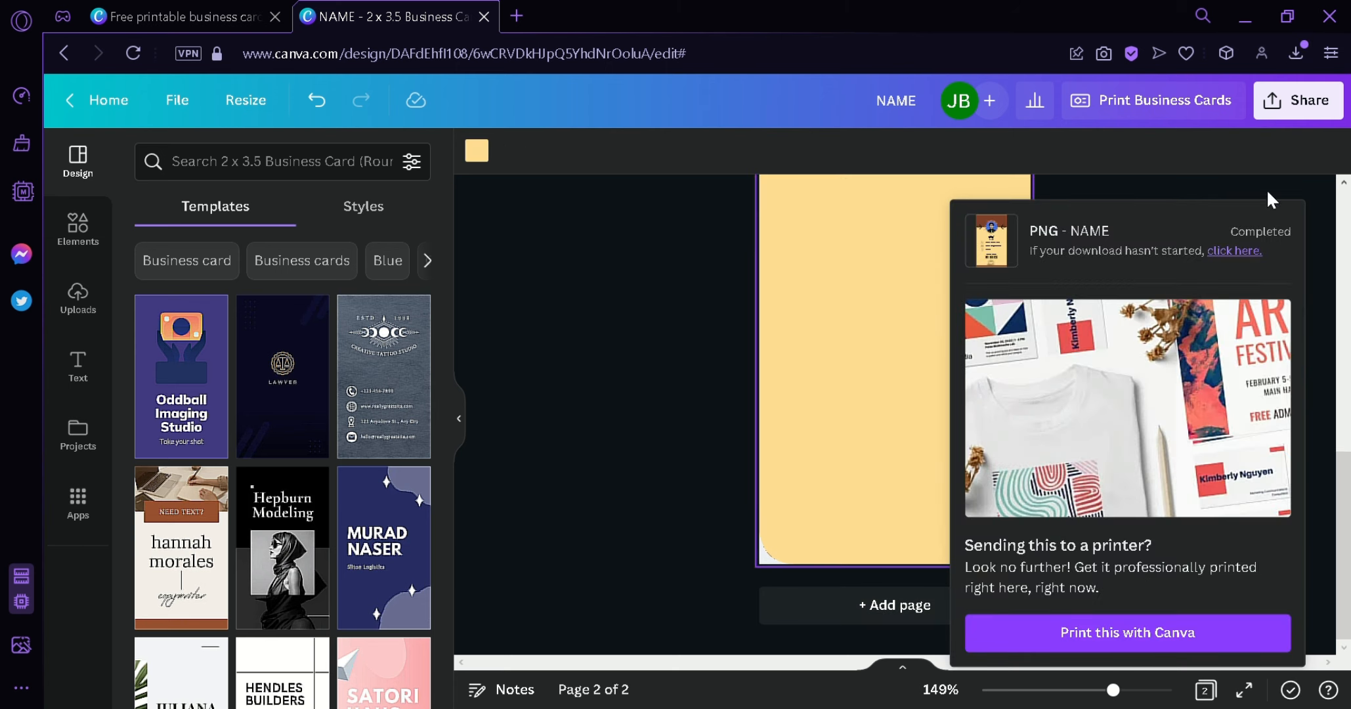
left_click_drag(917, 253, 863, 292)
left_click(660, 345)
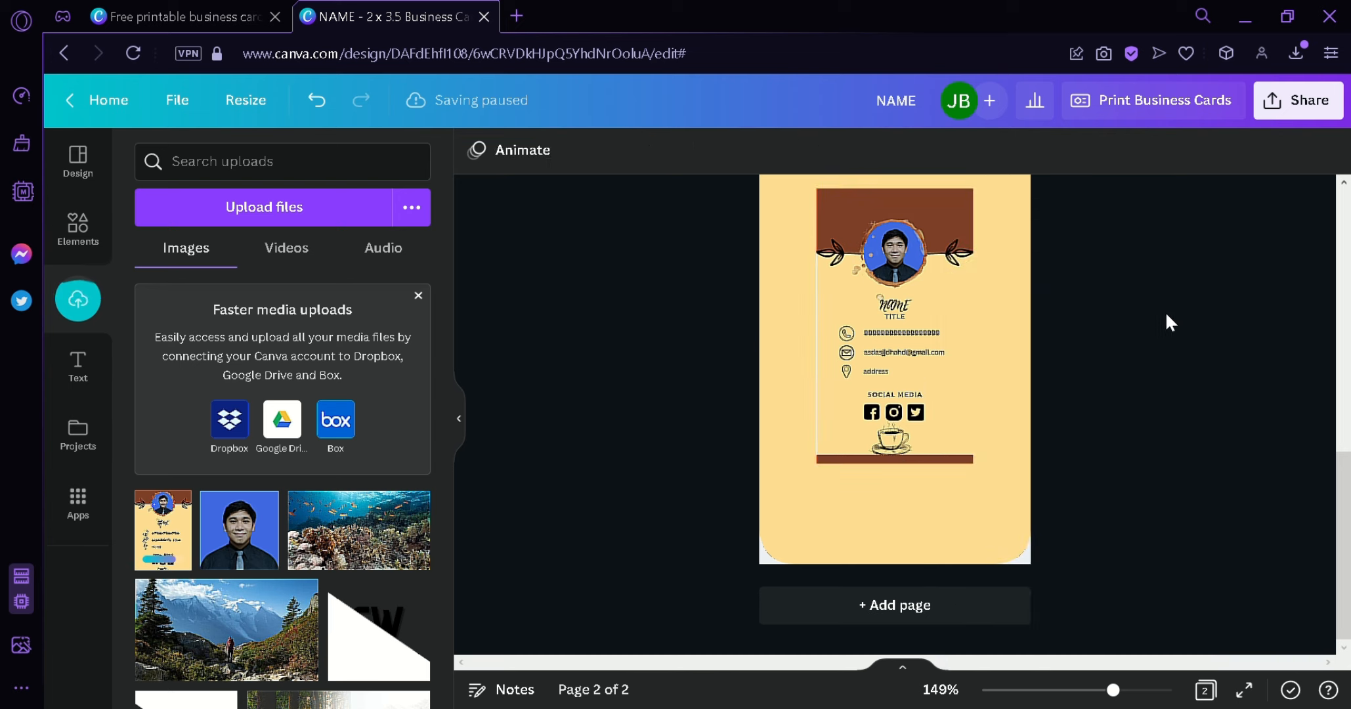
left_click(924, 318)
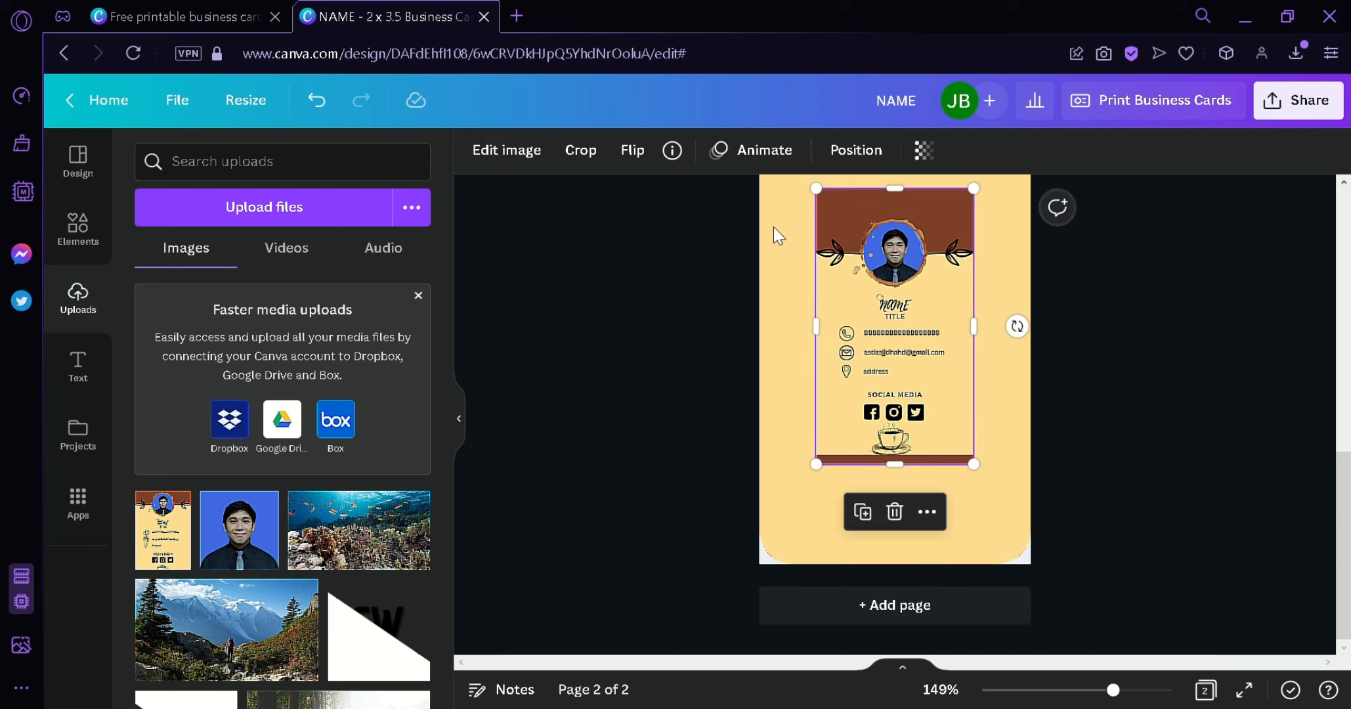
- Put the card image on page 2 inside a phone mockup frame
left_click(532, 164)
scroll(439, 370, "down", 5)
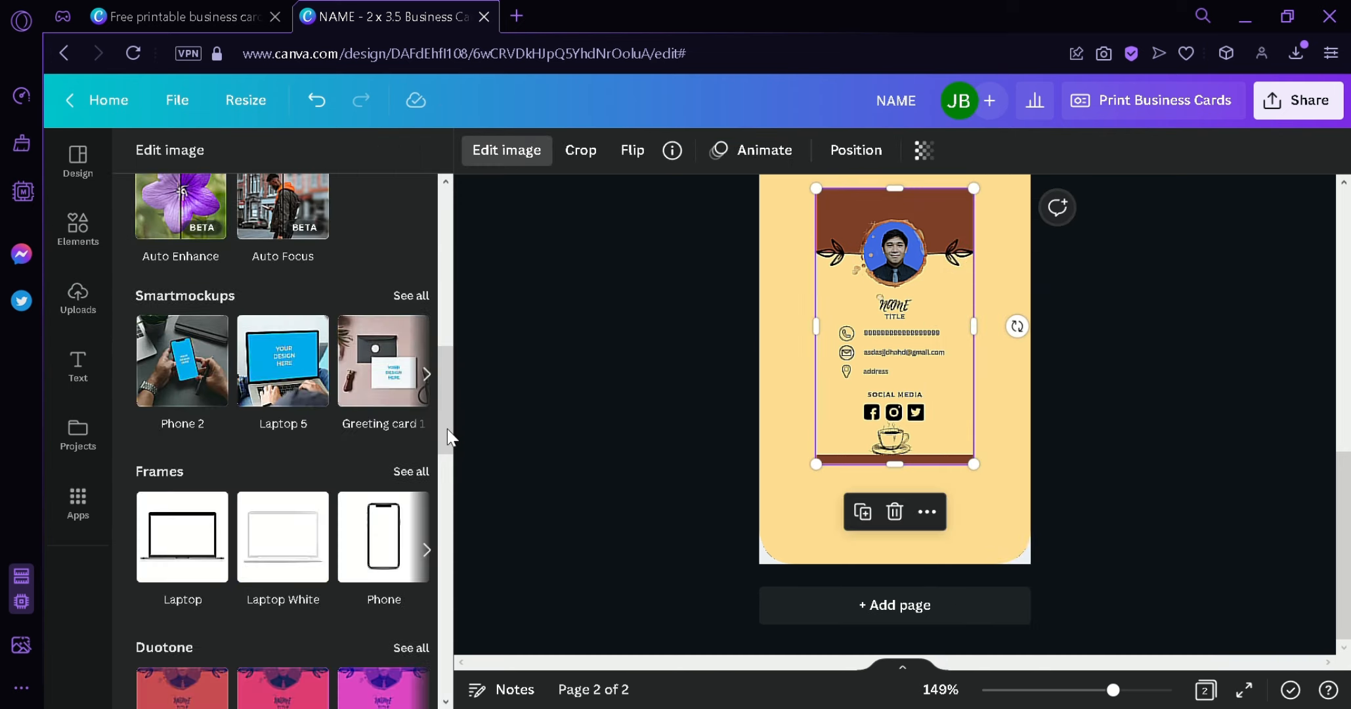
left_click(425, 482)
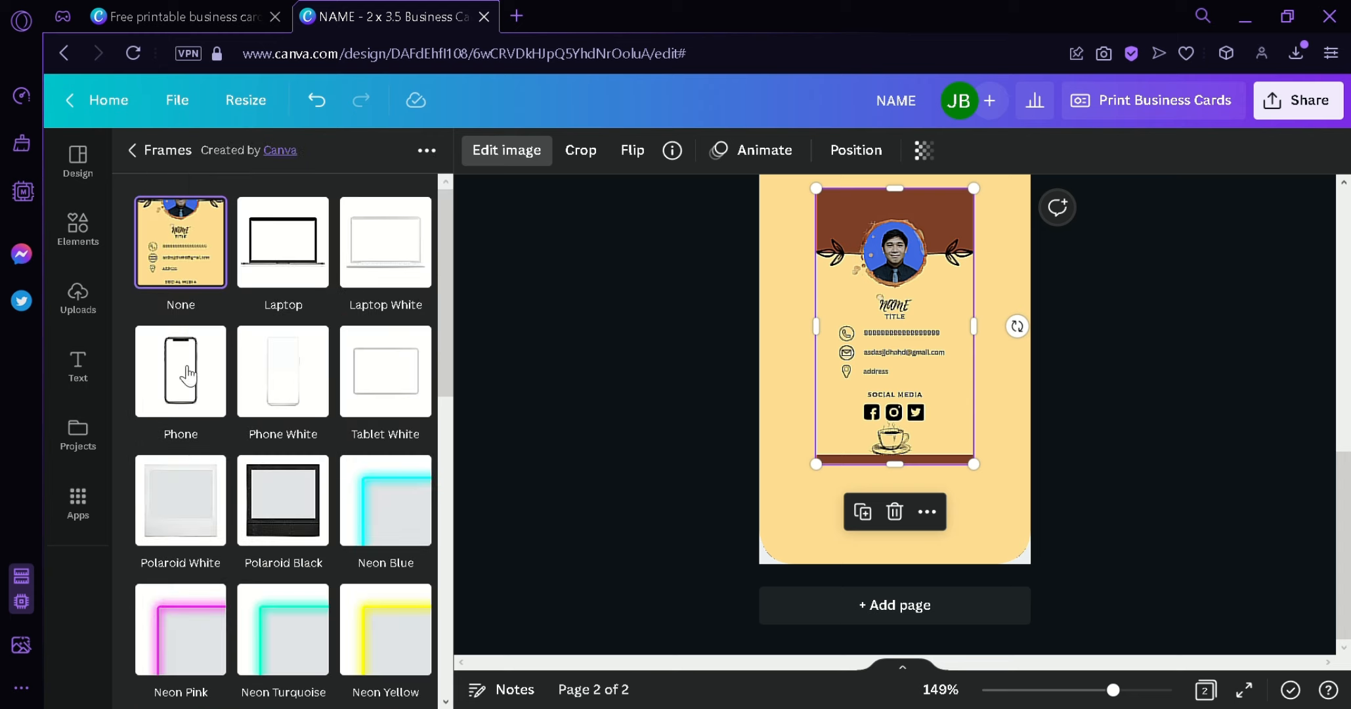
left_click(192, 399)
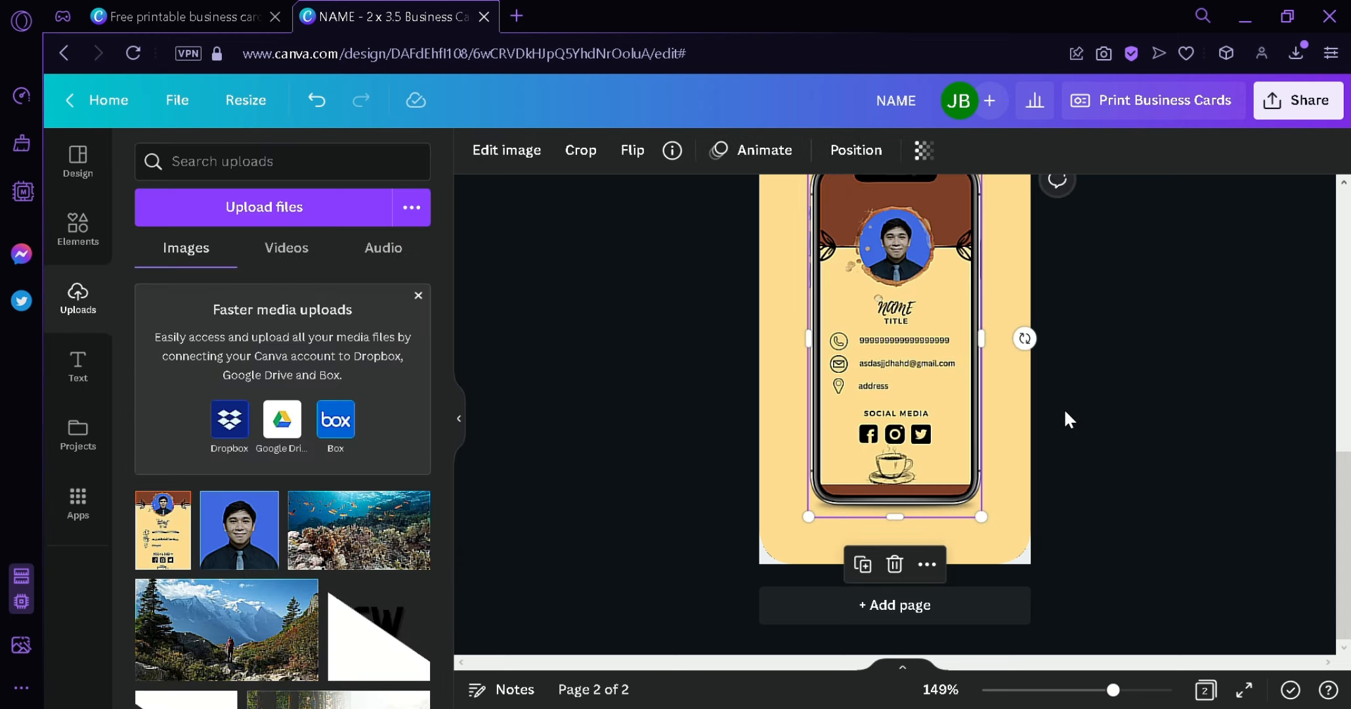
scroll(1065, 411, "up", 3)
left_click_drag(941, 484, 901, 440)
scroll(969, 496, "down", 3)
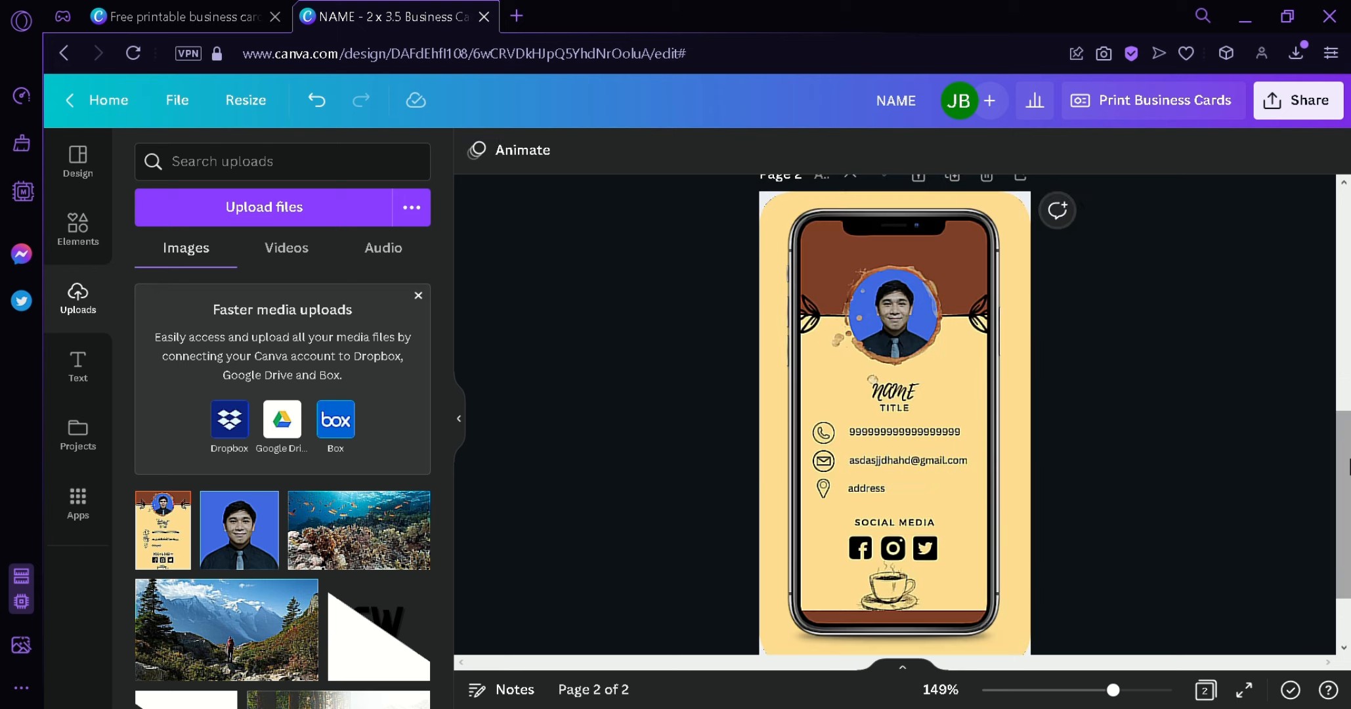